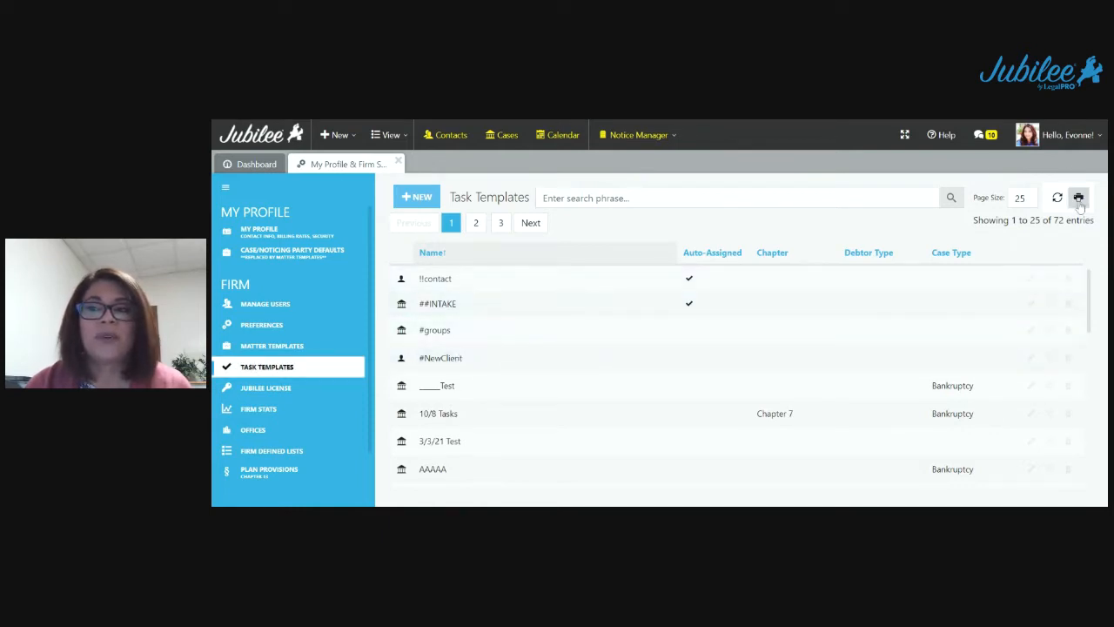
# Create a new task template in the firm's Task Templates and name it "Chapter 13".
pyautogui.click(1051, 142)
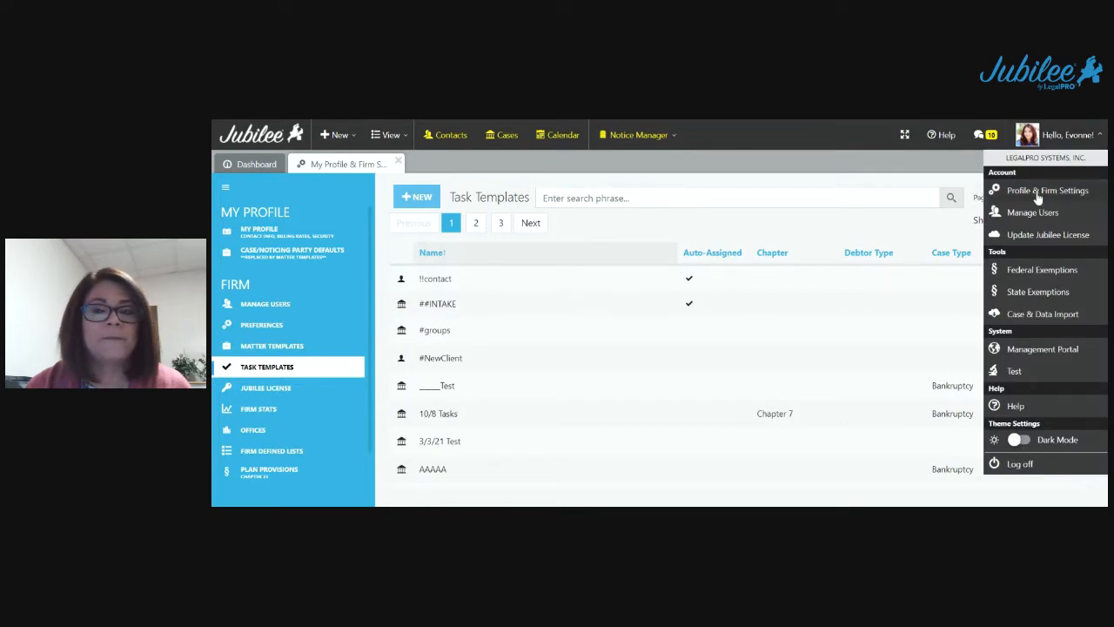
pyautogui.click(291, 373)
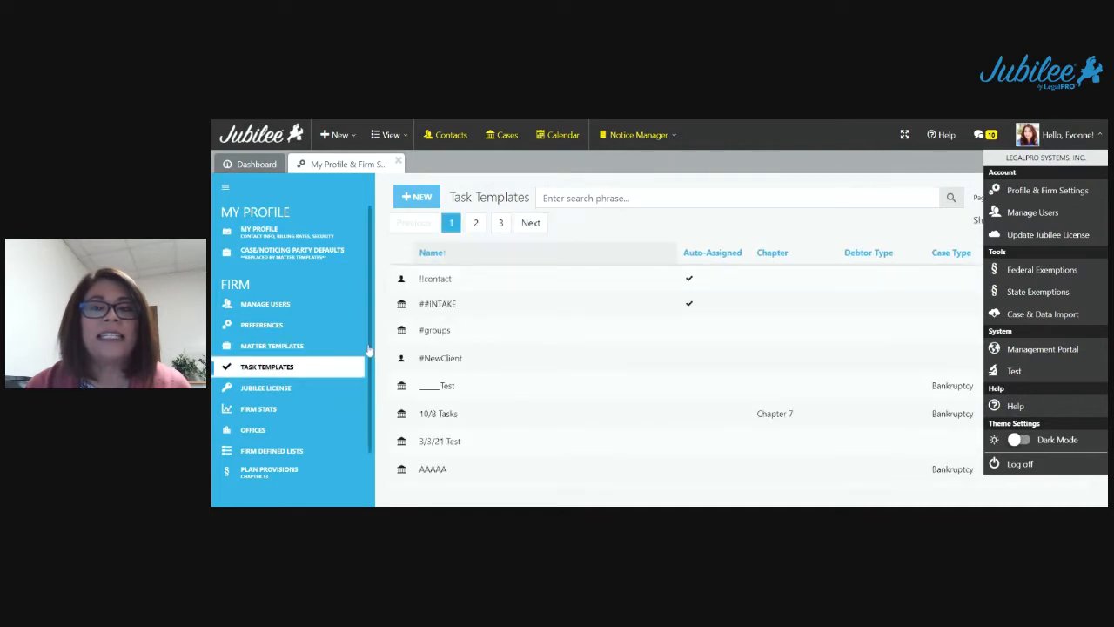
pyautogui.click(424, 199)
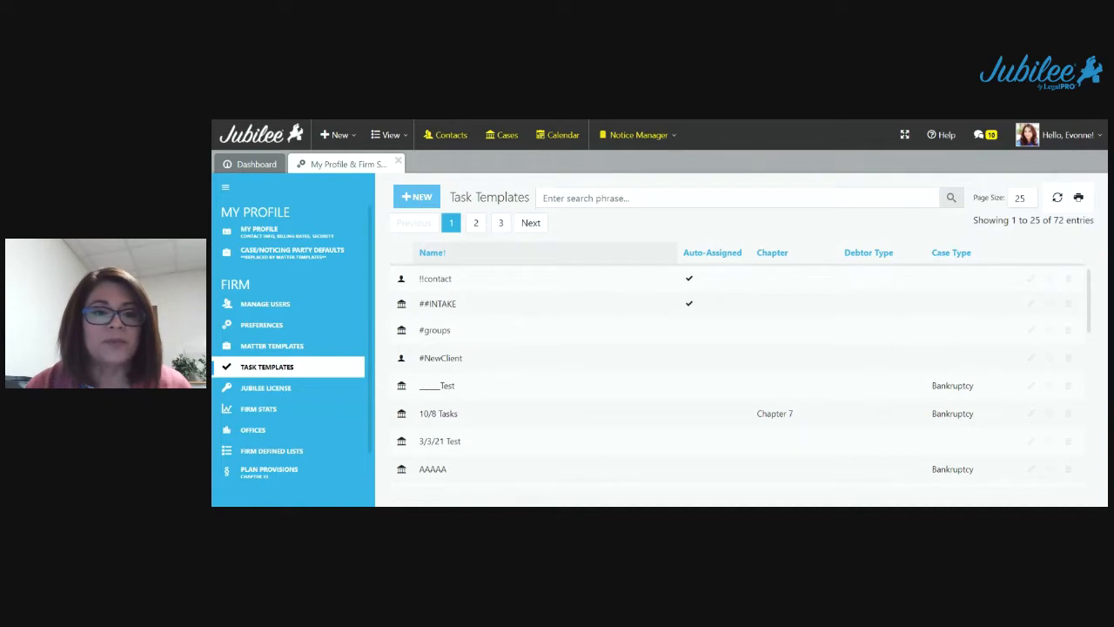
pyautogui.click(416, 198)
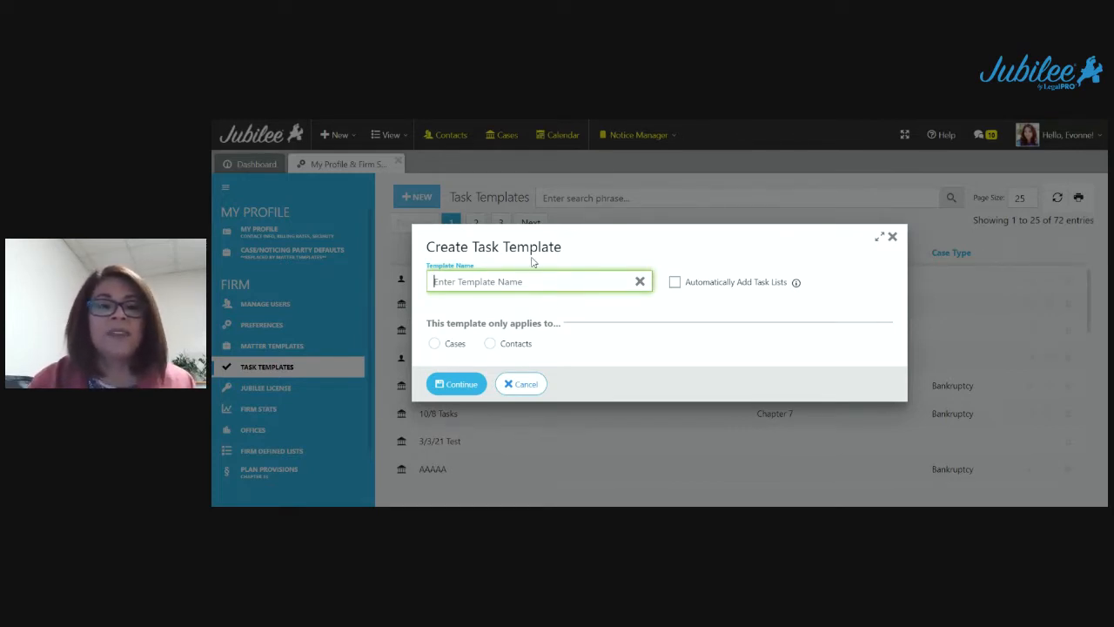
pyautogui.click(548, 297)
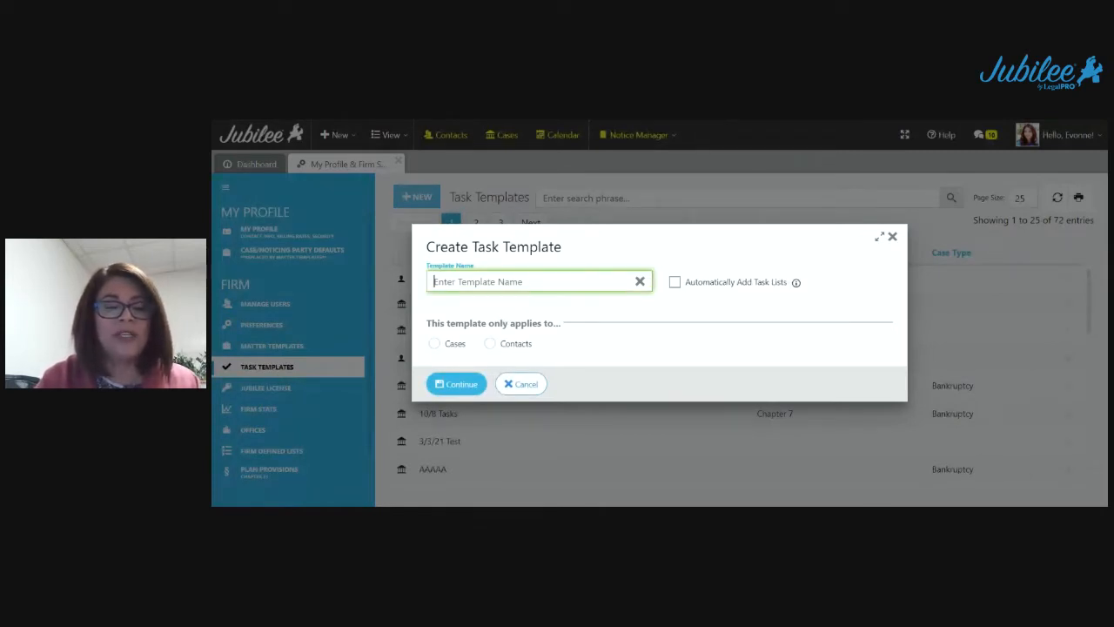
pyautogui.write('Chapt')
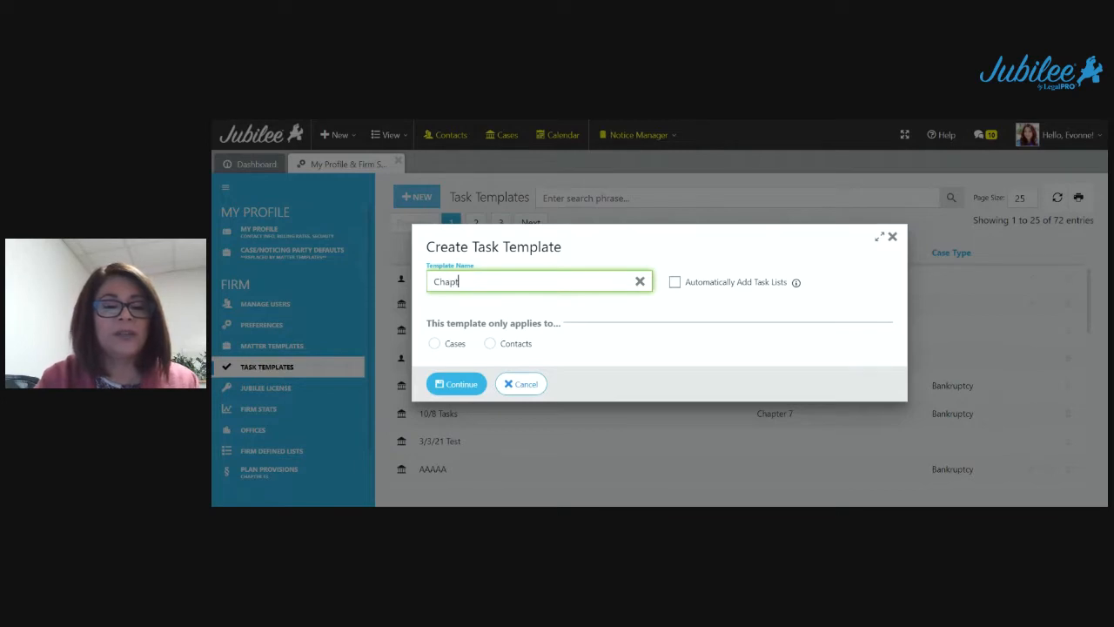
pyautogui.write('er 13')
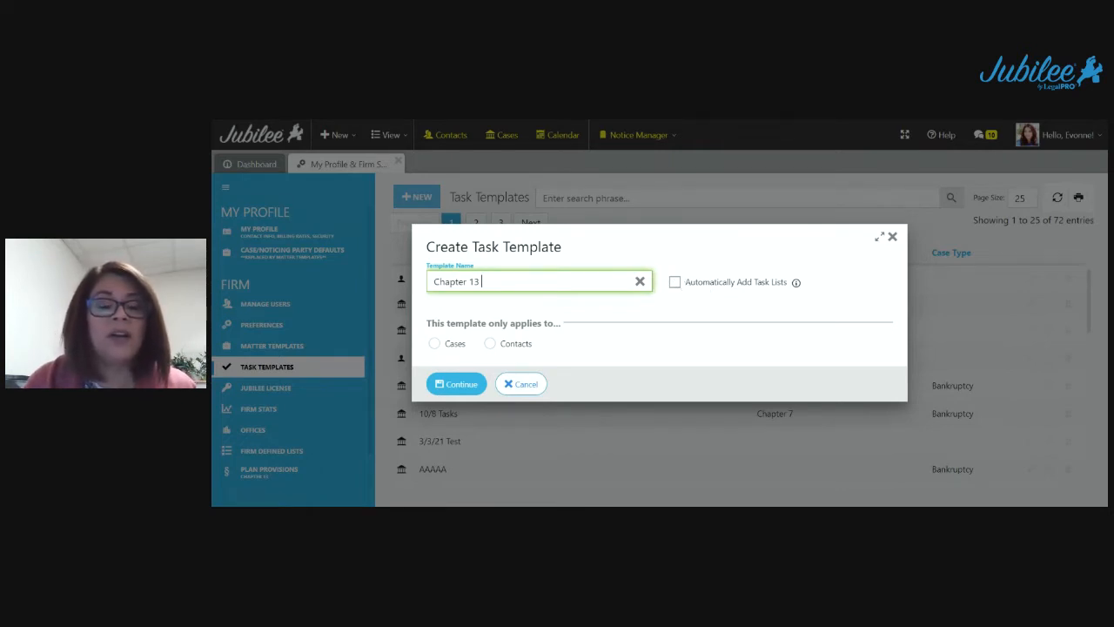
# Restrict the template to cases with case type Bankruptcy and case chapter Chapter 13, and continue to its task lists.
pyautogui.click(675, 286)
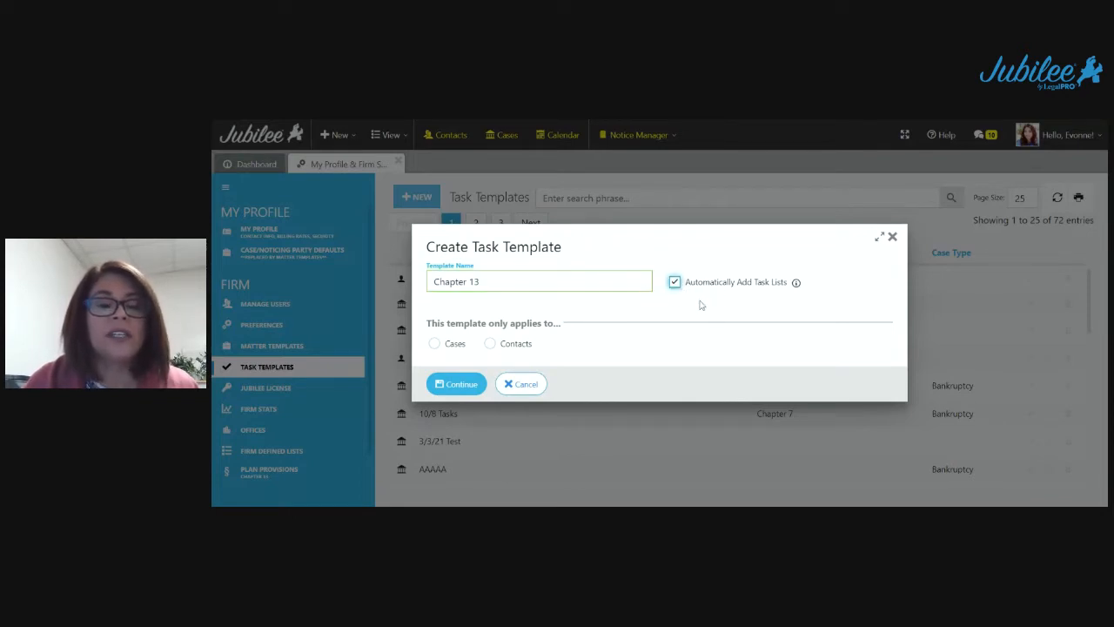
pyautogui.click(685, 287)
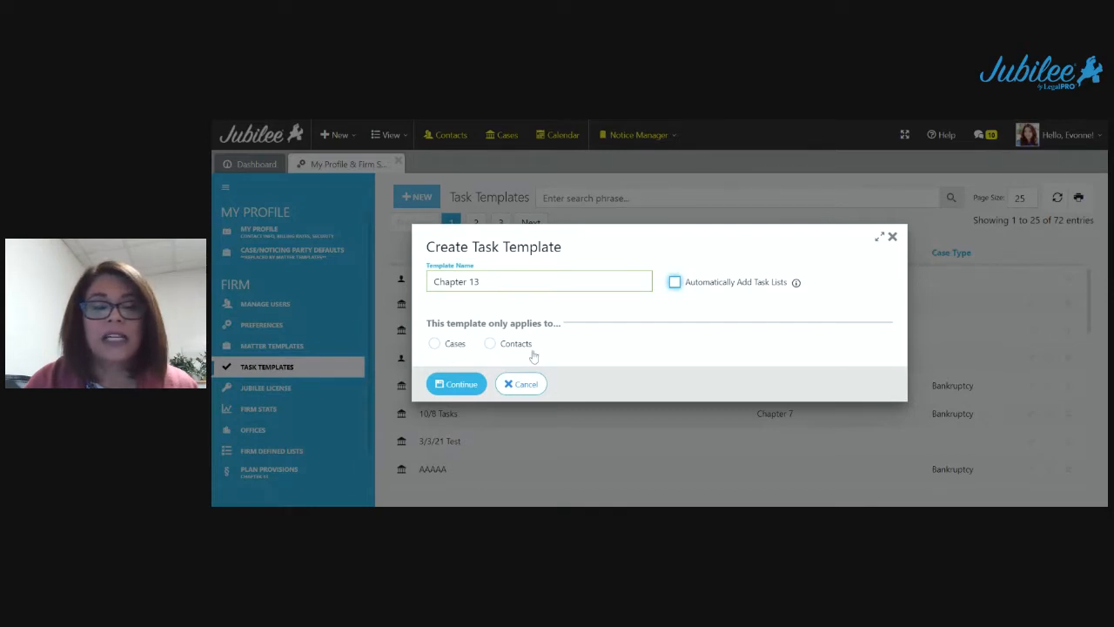
pyautogui.click(451, 346)
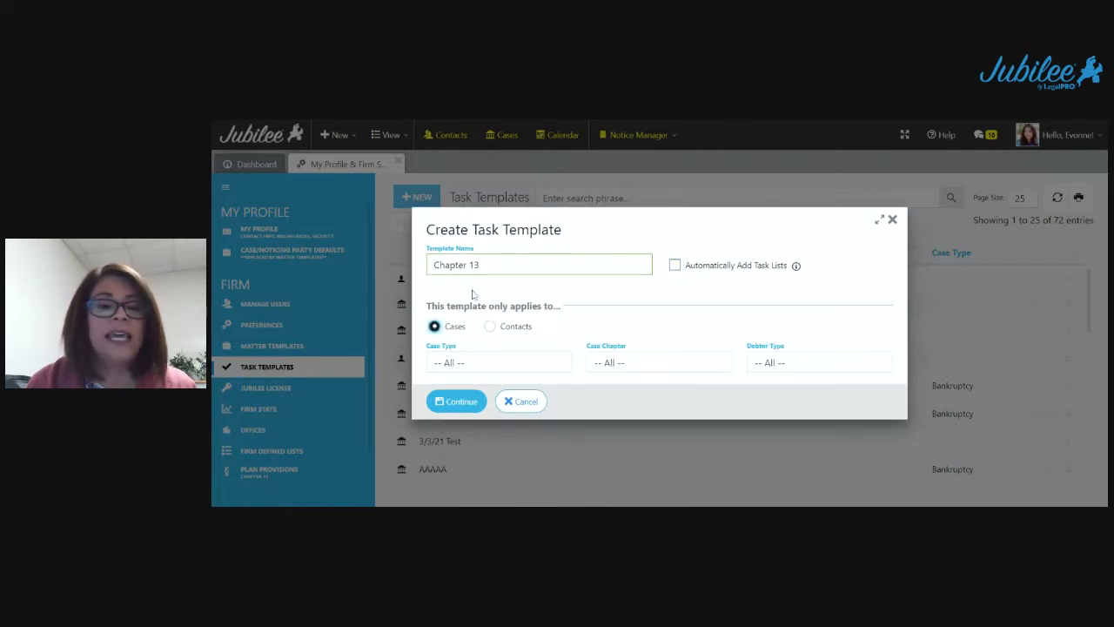
pyautogui.click(469, 370)
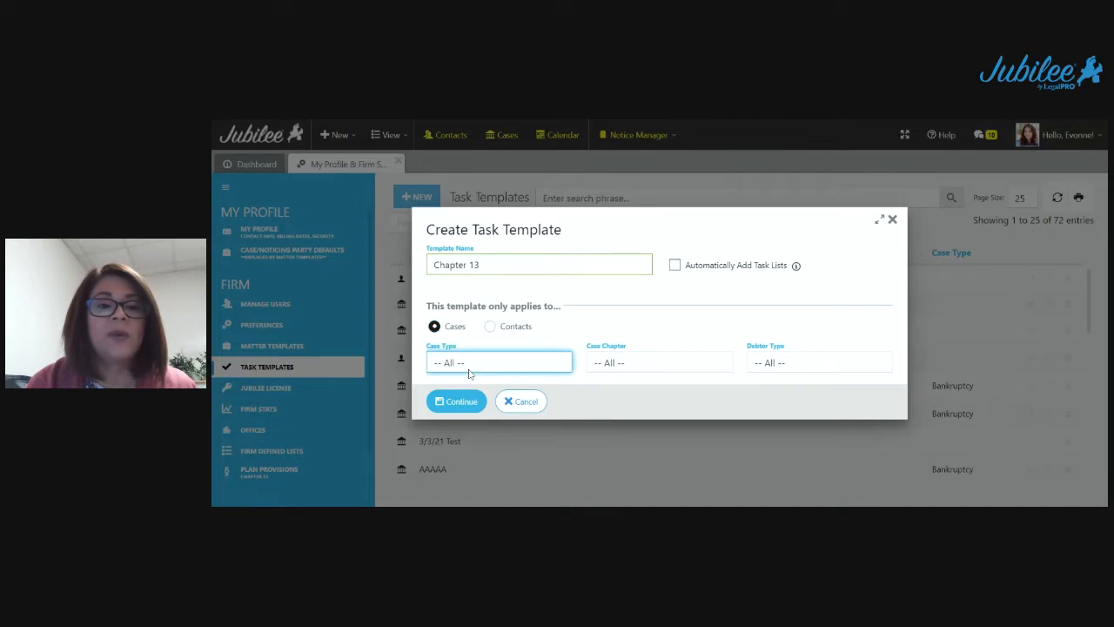
pyautogui.click(470, 400)
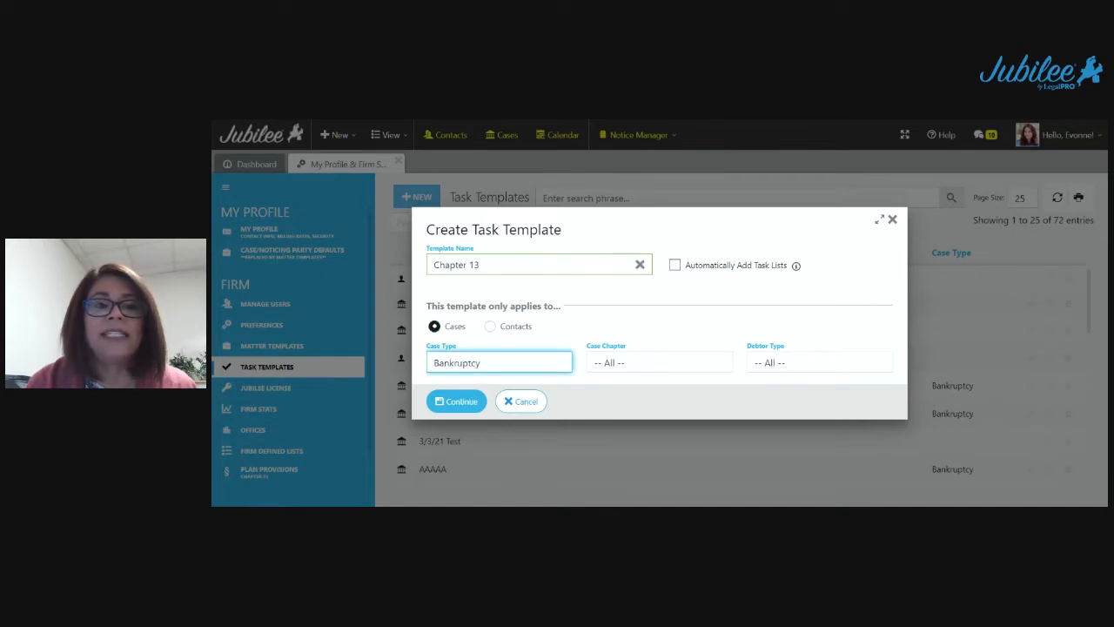
pyautogui.click(648, 369)
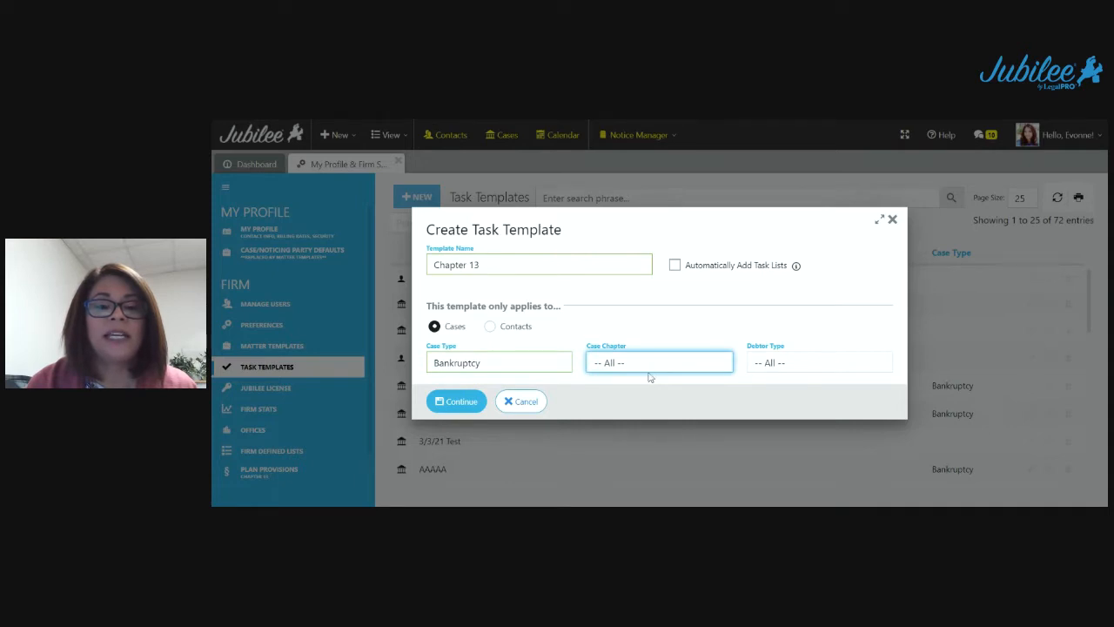
pyautogui.click(644, 430)
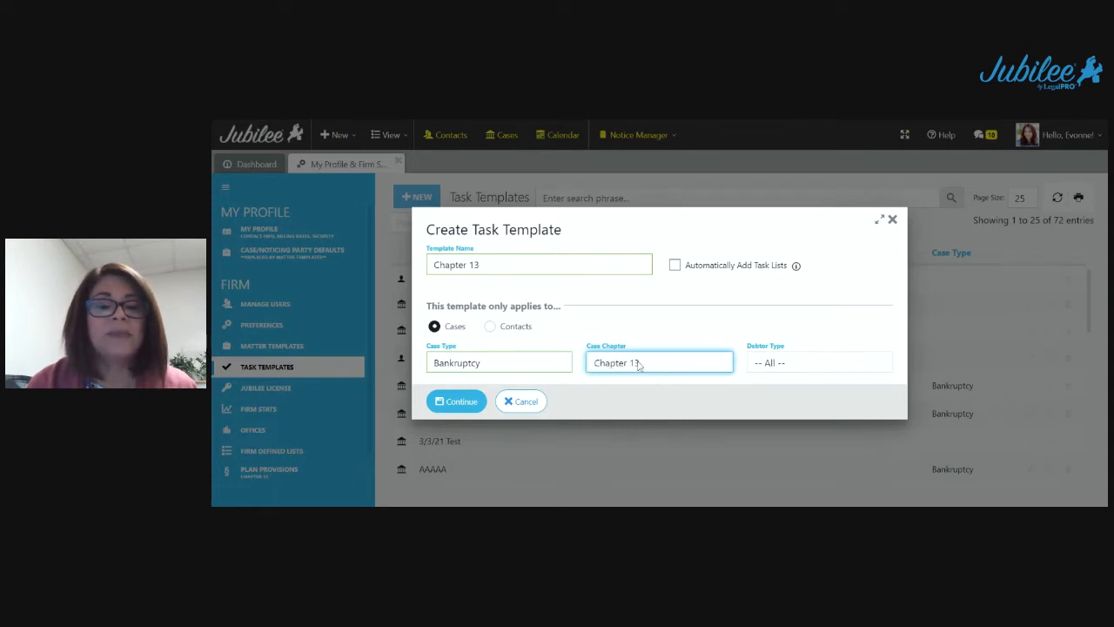
pyautogui.click(783, 366)
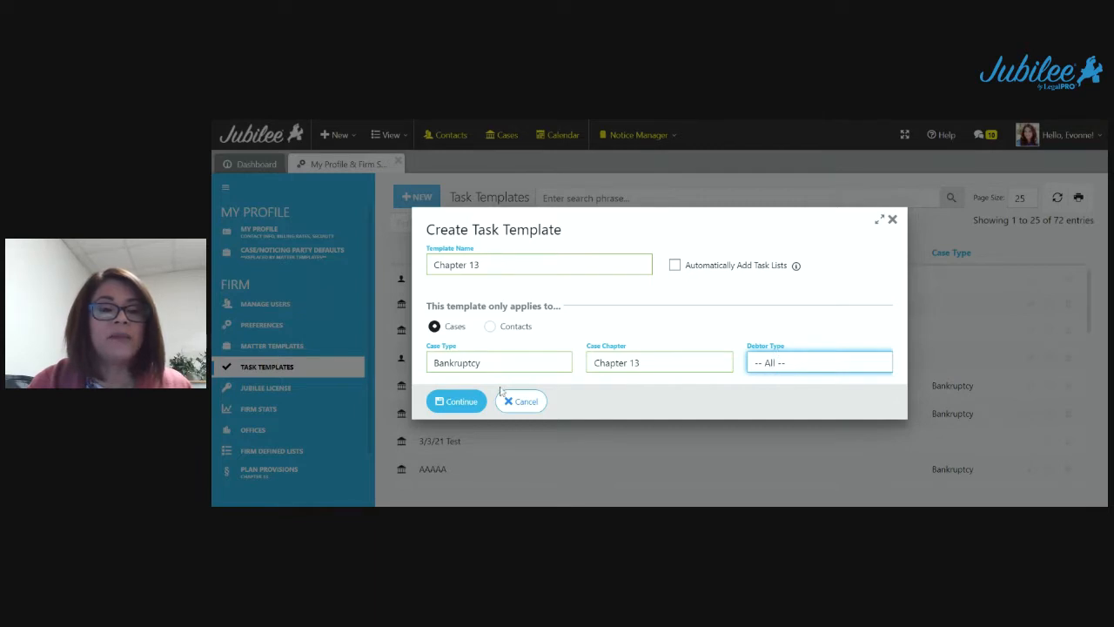
pyautogui.click(461, 402)
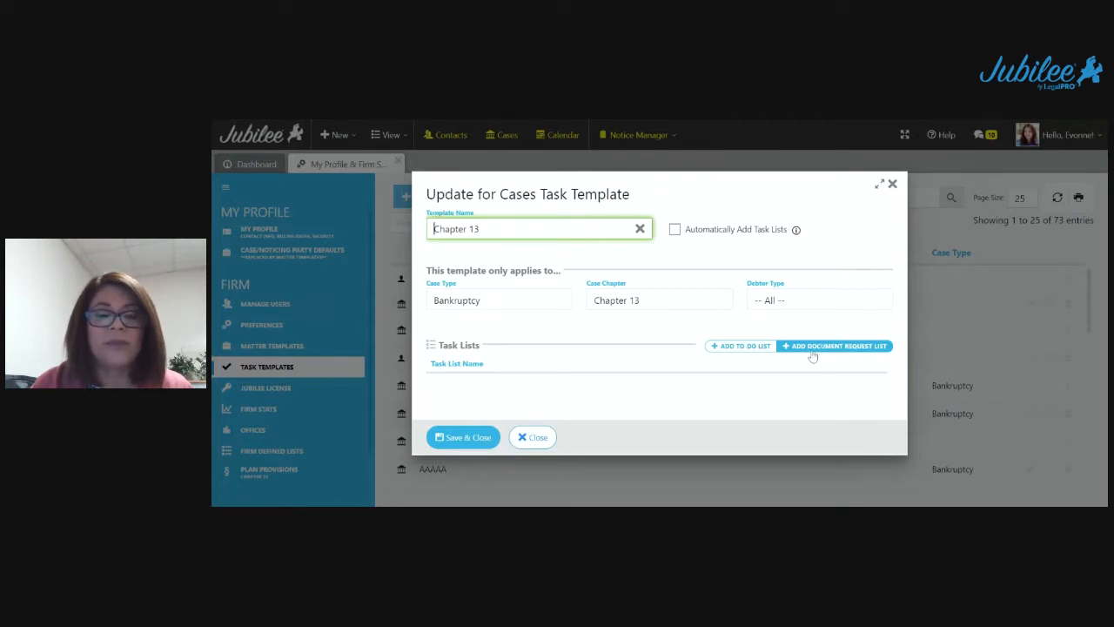
# Add a to-do list named "Open File" to the template.
pyautogui.click(745, 346)
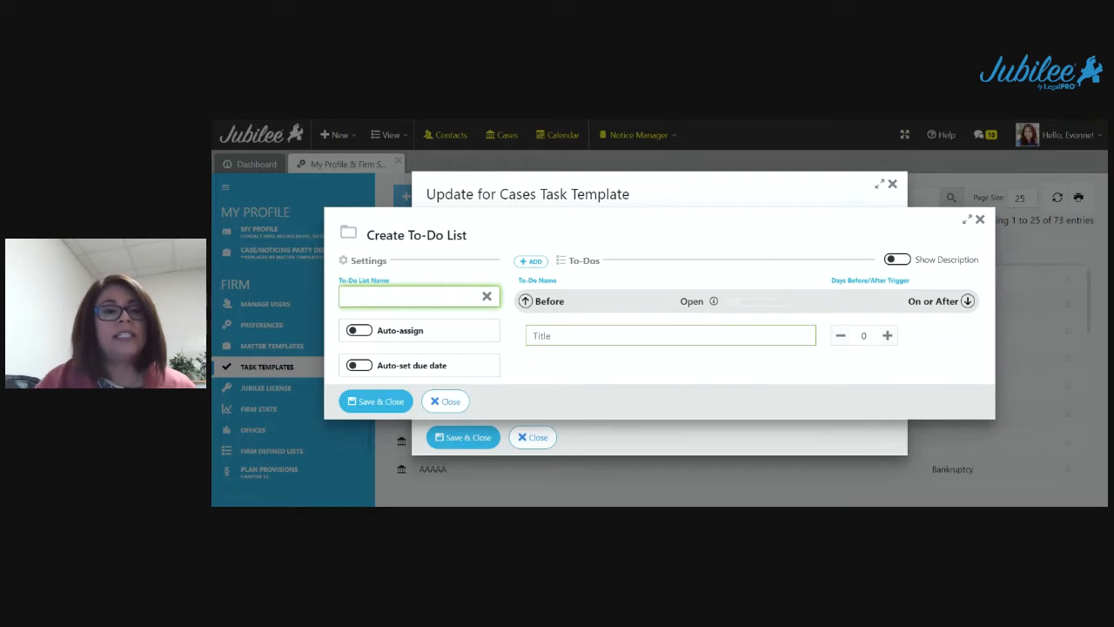
pyautogui.write('Open')
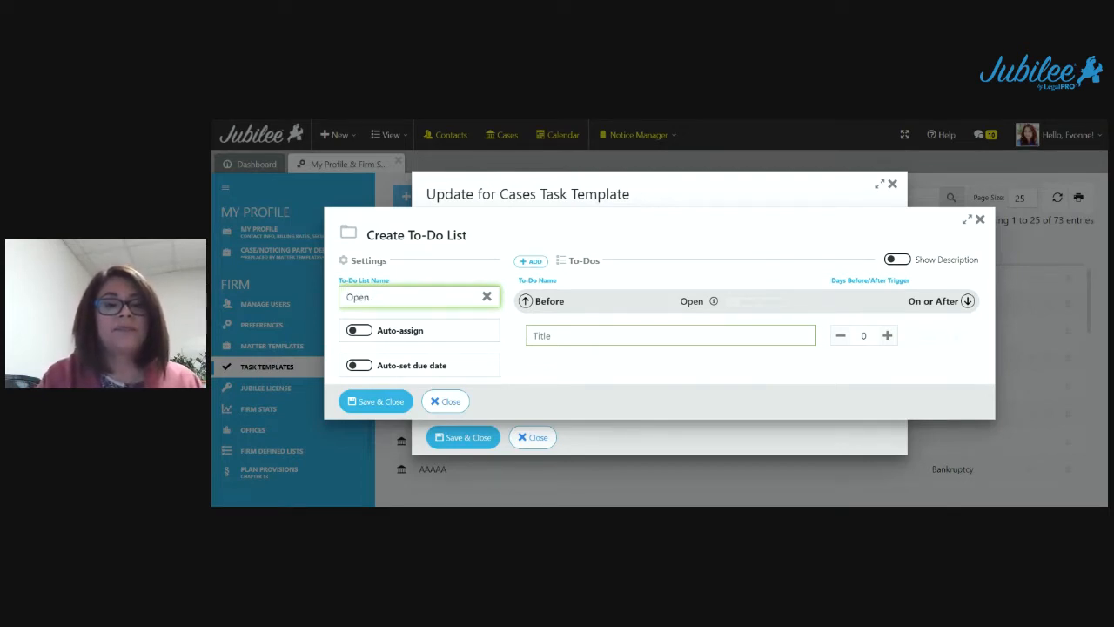
pyautogui.write(' File')
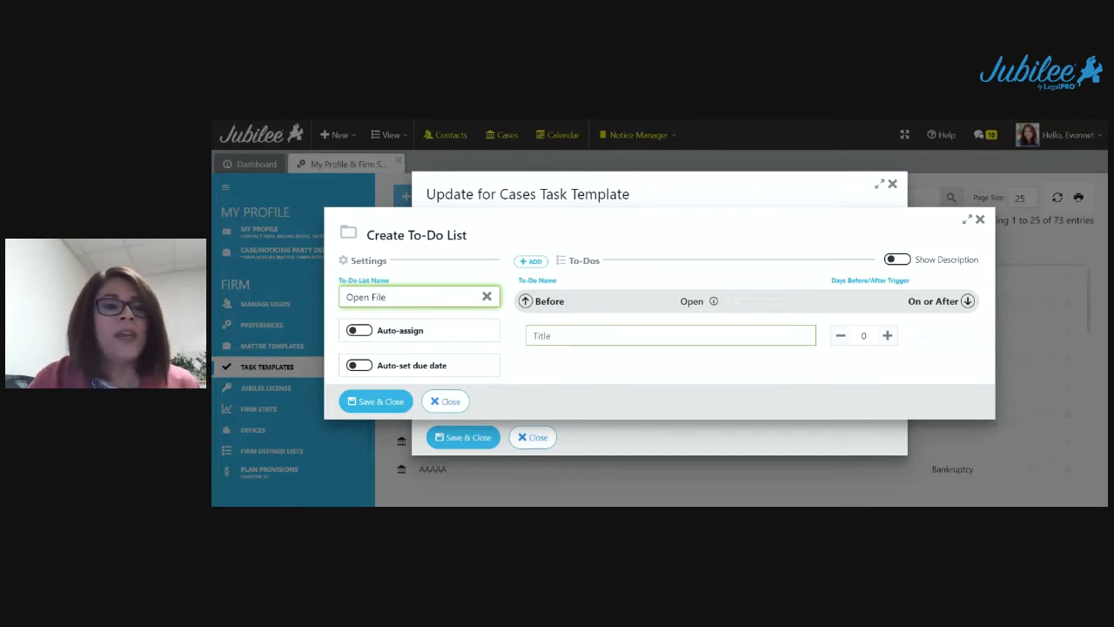
# Auto-assign the to-do list to the Secretary party and turn on automatic due dates based on case Open.
pyautogui.click(409, 339)
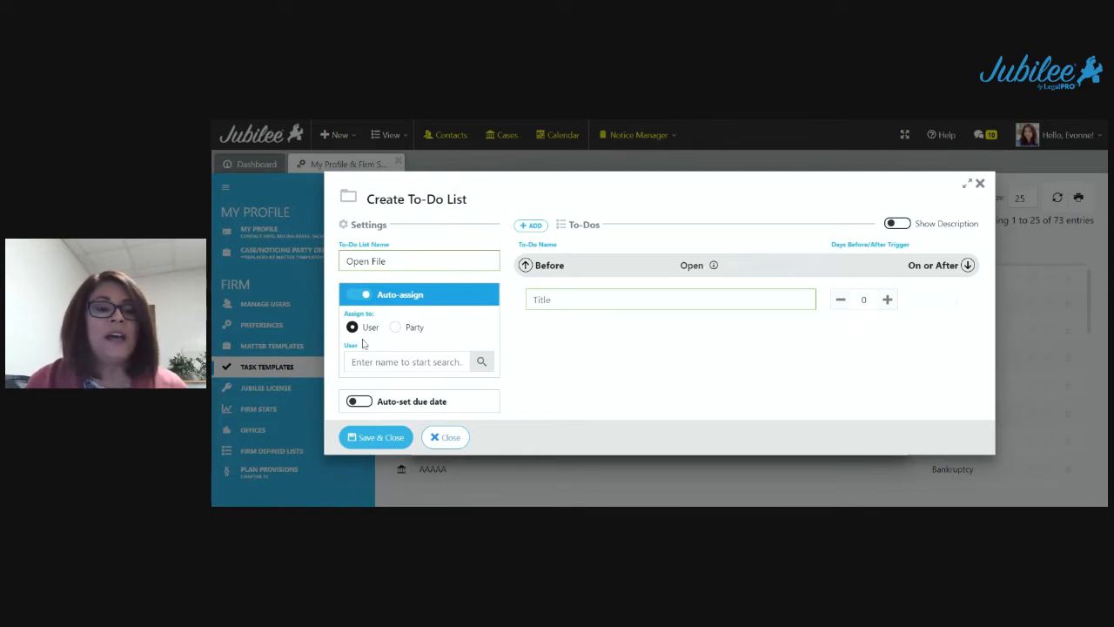
pyautogui.click(383, 362)
pyautogui.click(406, 390)
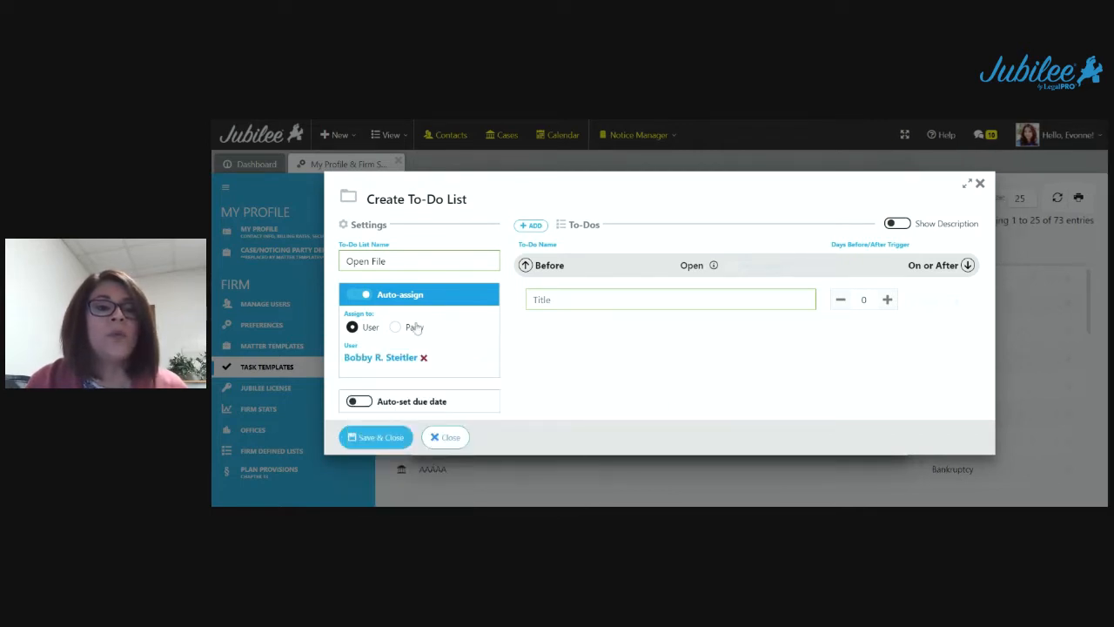
pyautogui.click(416, 328)
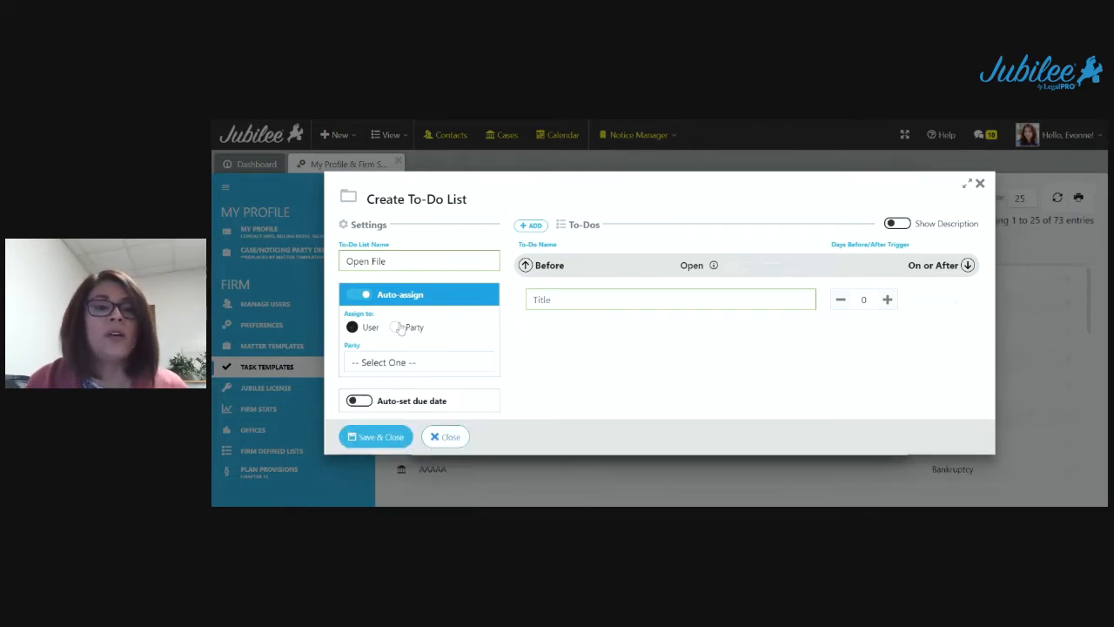
pyautogui.click(398, 369)
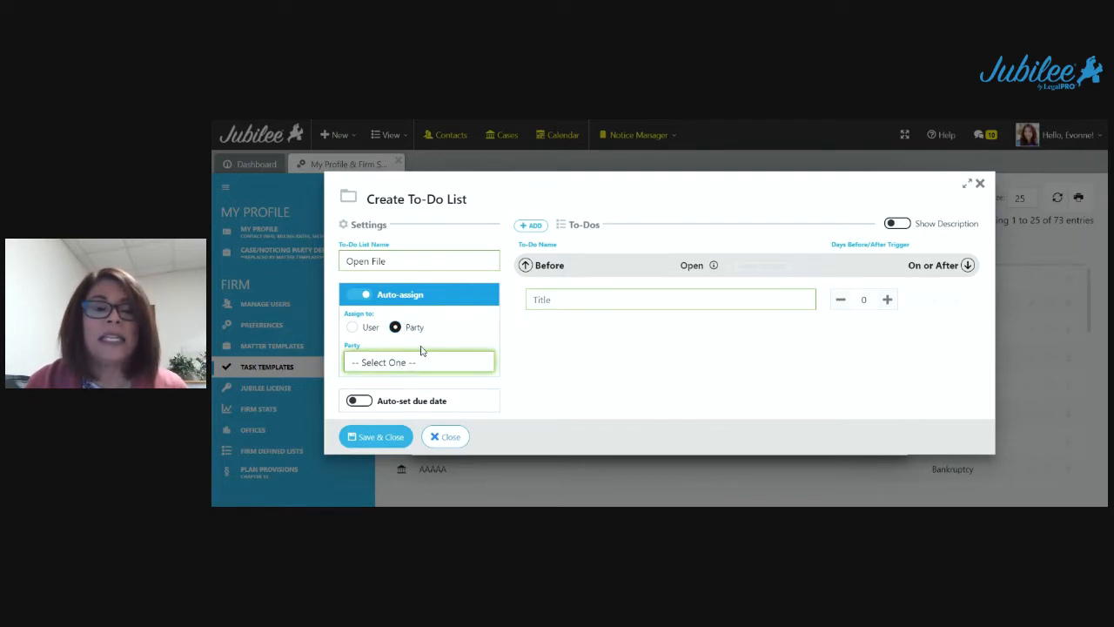
pyautogui.press('p')
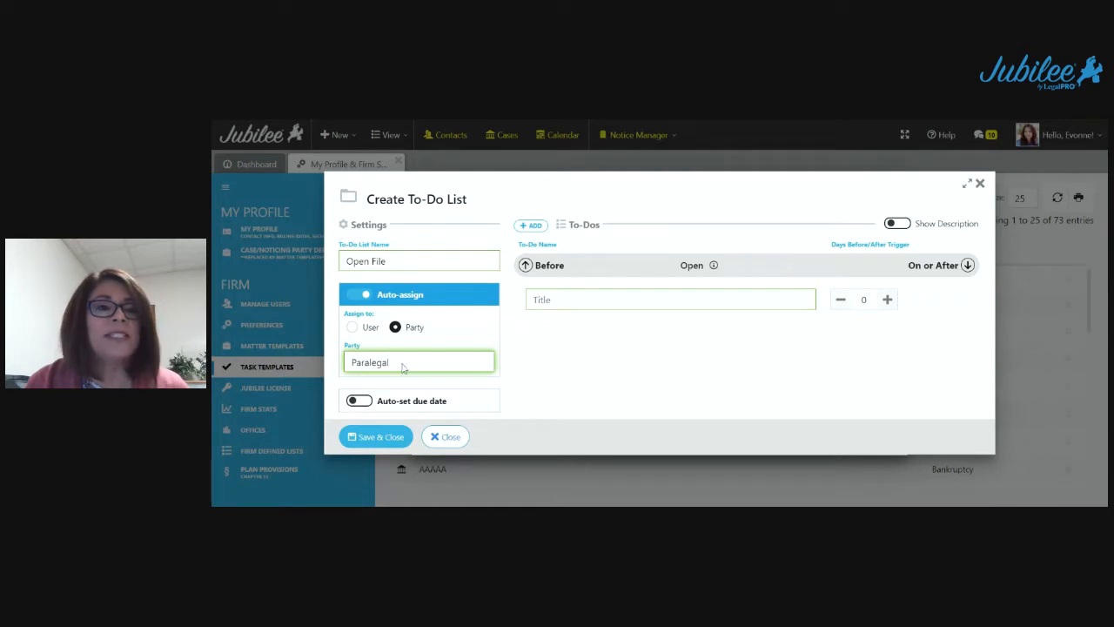
pyautogui.press('s')
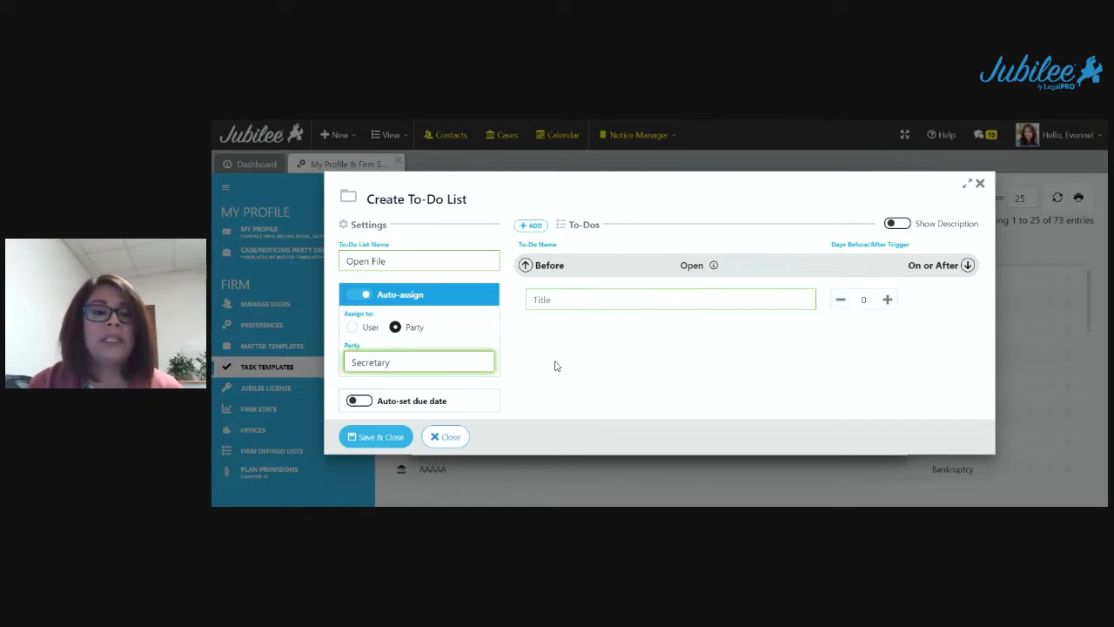
pyautogui.click(360, 402)
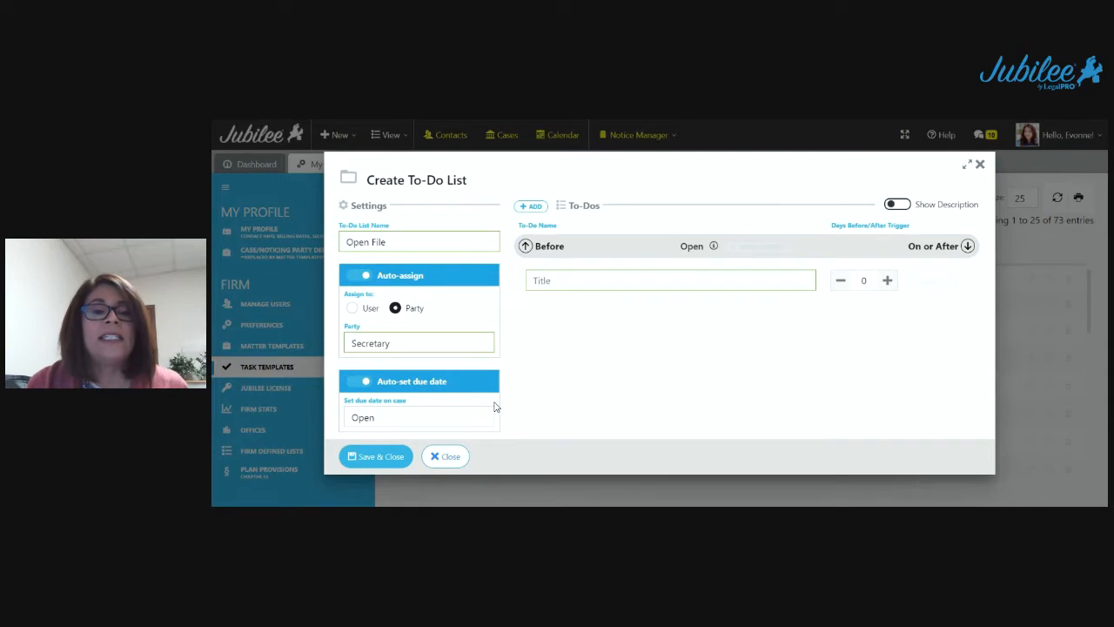
pyautogui.click(424, 423)
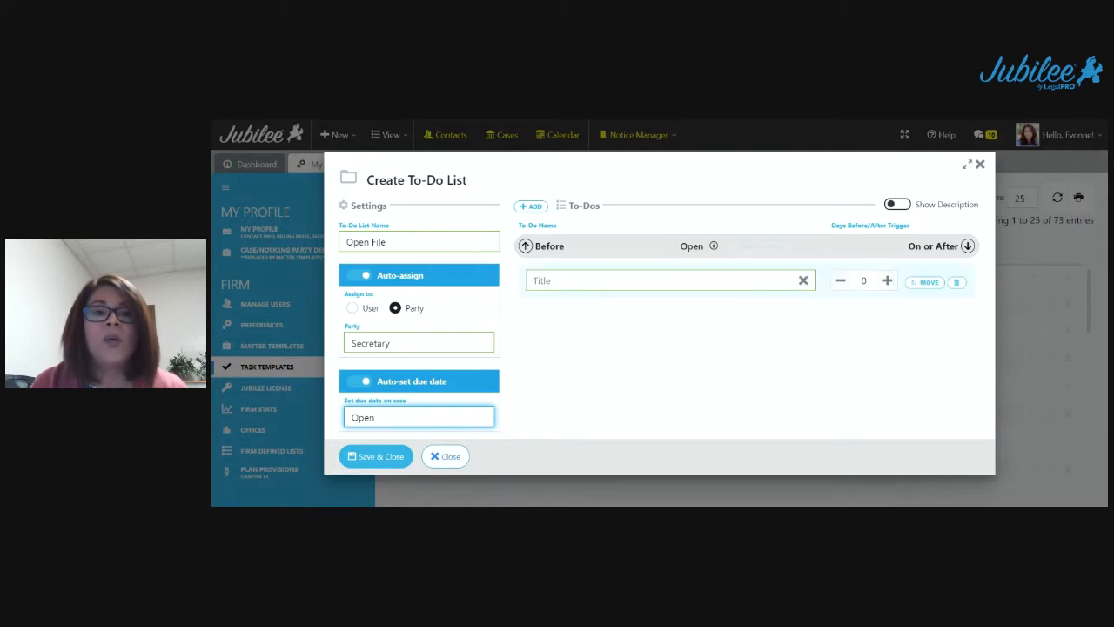
# Title the first to-do in the list "Open Client Portal".
pyautogui.click(599, 285)
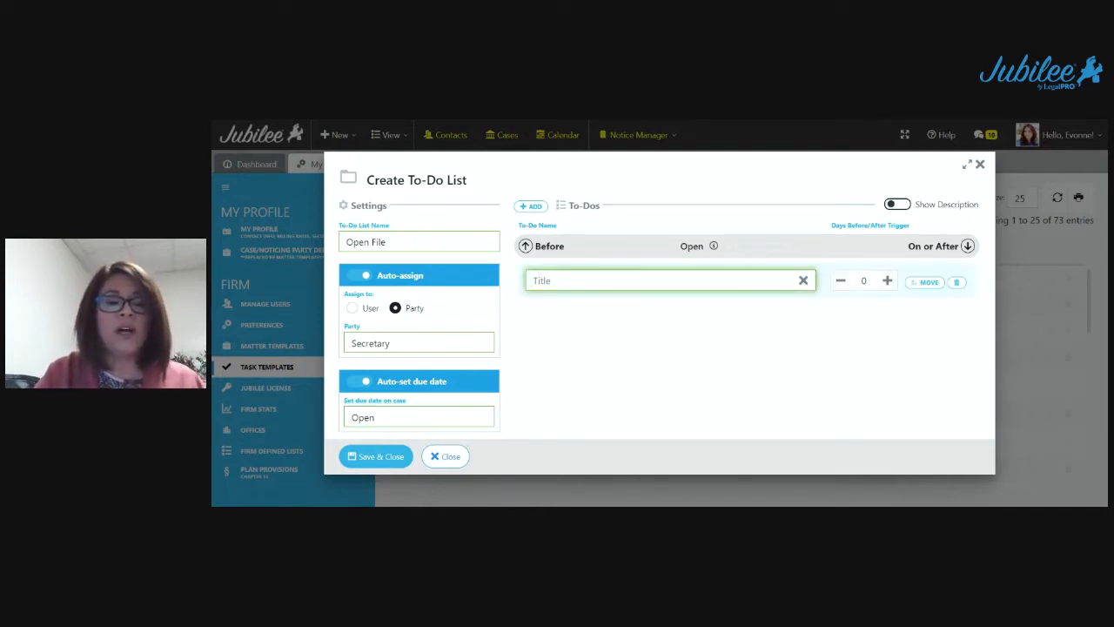
pyautogui.write('O')
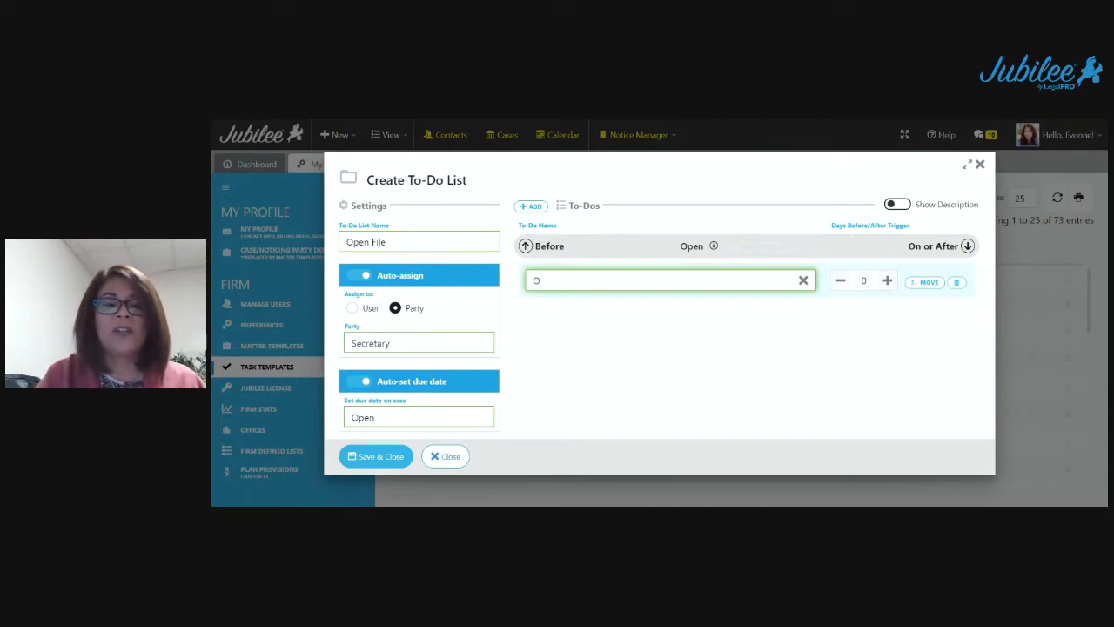
pyautogui.write('pen Cl')
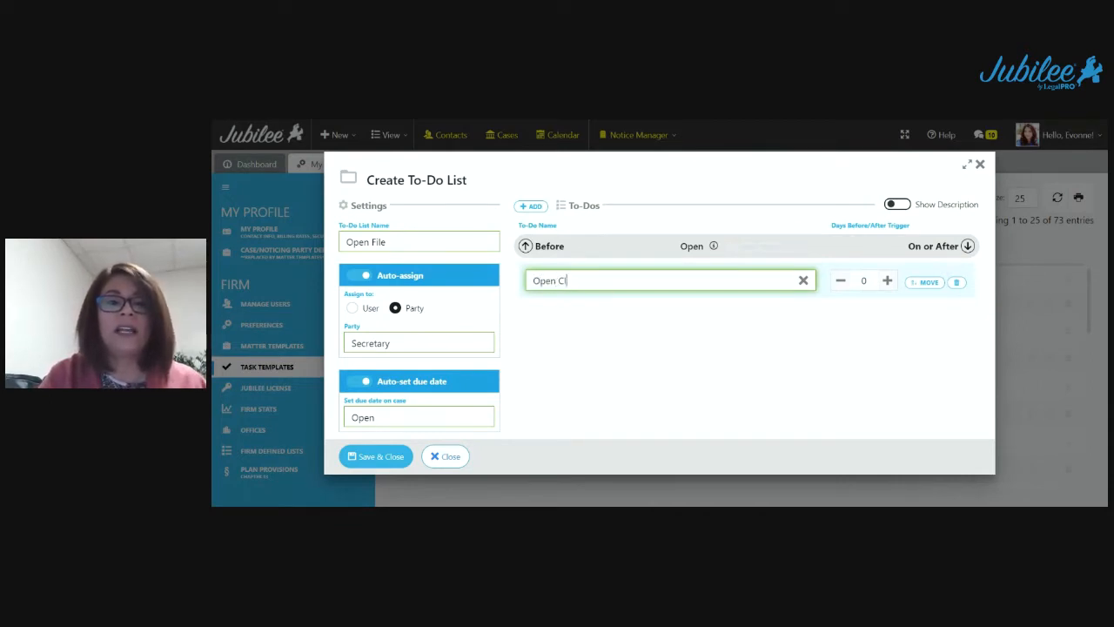
pyautogui.write('ient Portal')
pyautogui.press('Tab')
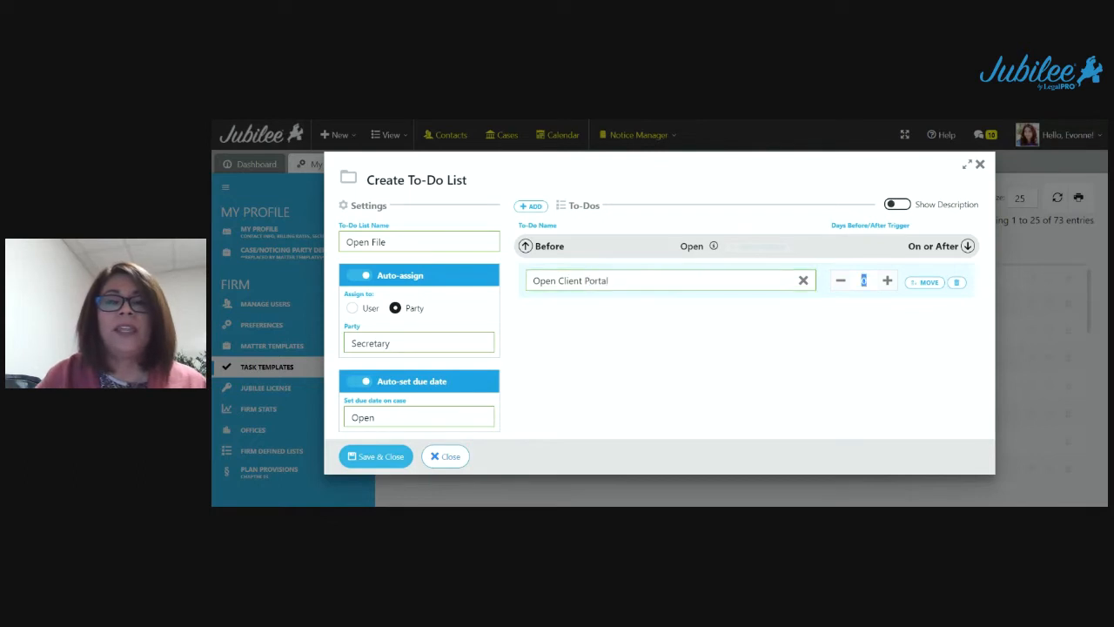
pyautogui.click(766, 284)
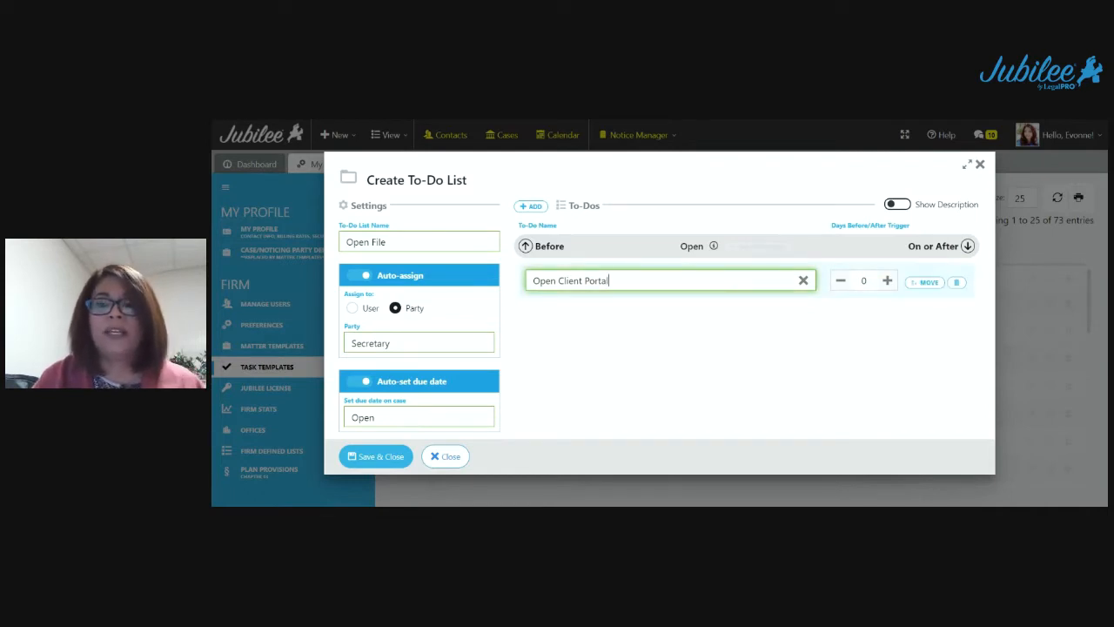
# Add a second to-do titled "Collect all documents/ download", due 10 days after the trigger.
pyautogui.click(542, 212)
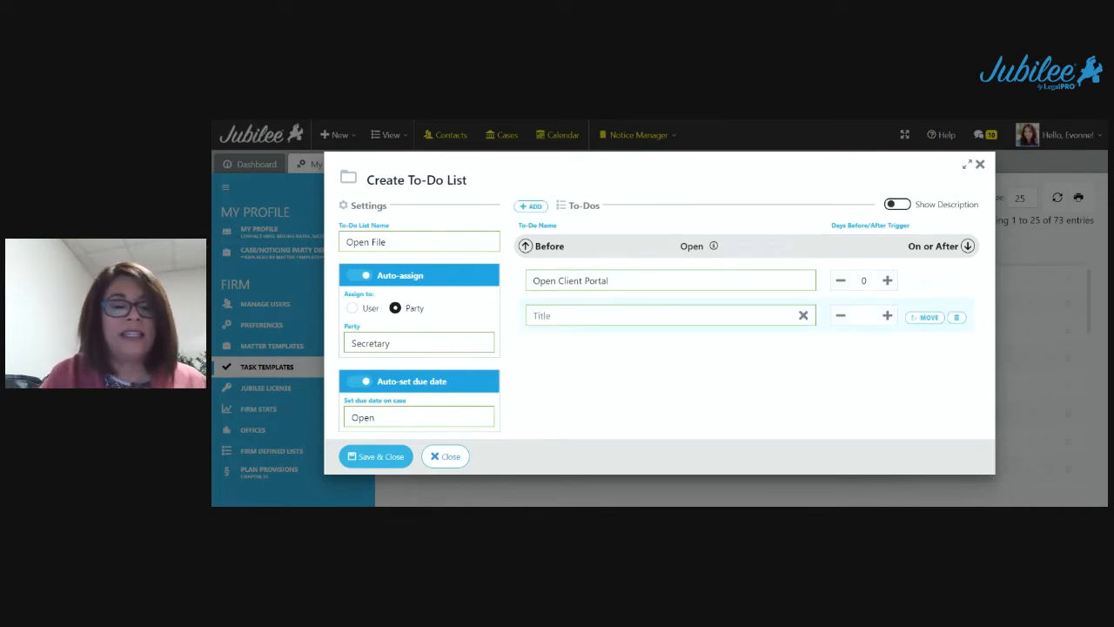
pyautogui.write('Collect')
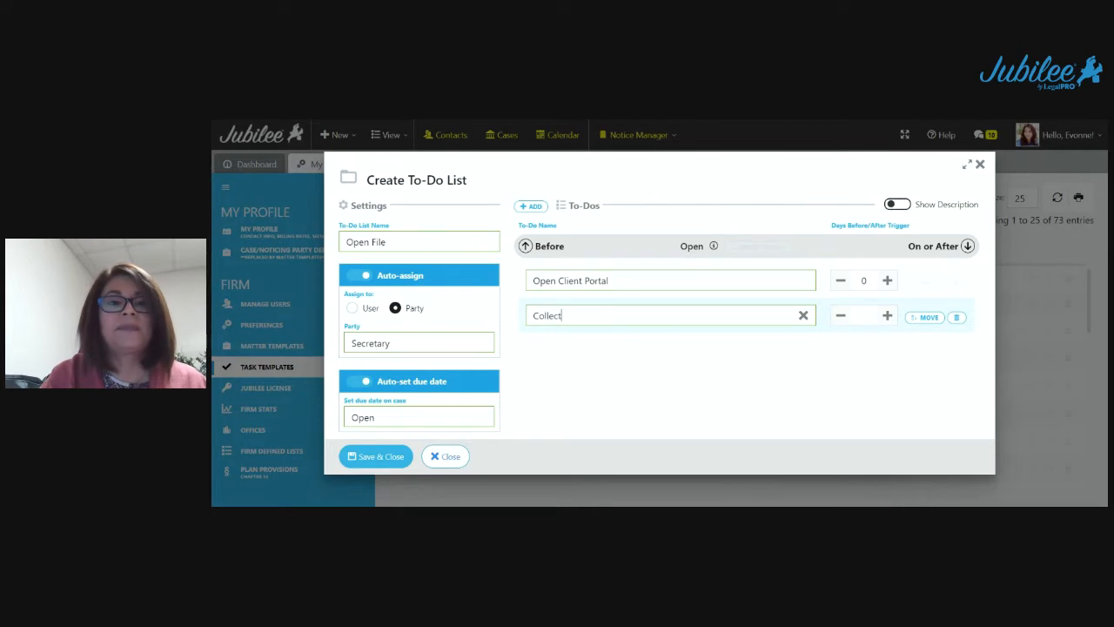
pyautogui.write(' all do')
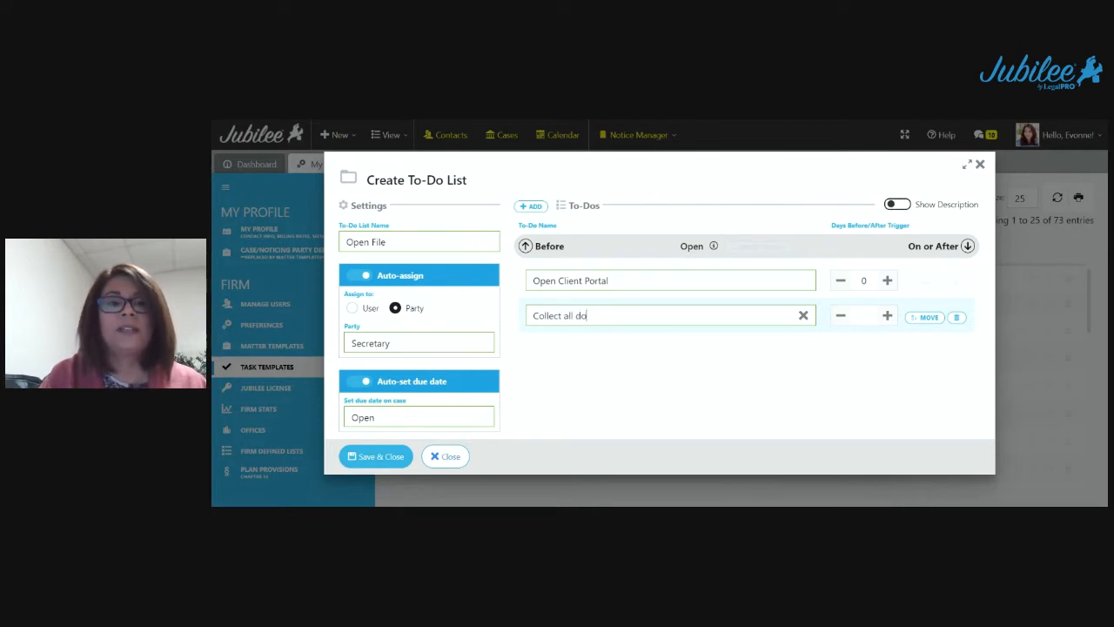
pyautogui.write('cuments/ download')
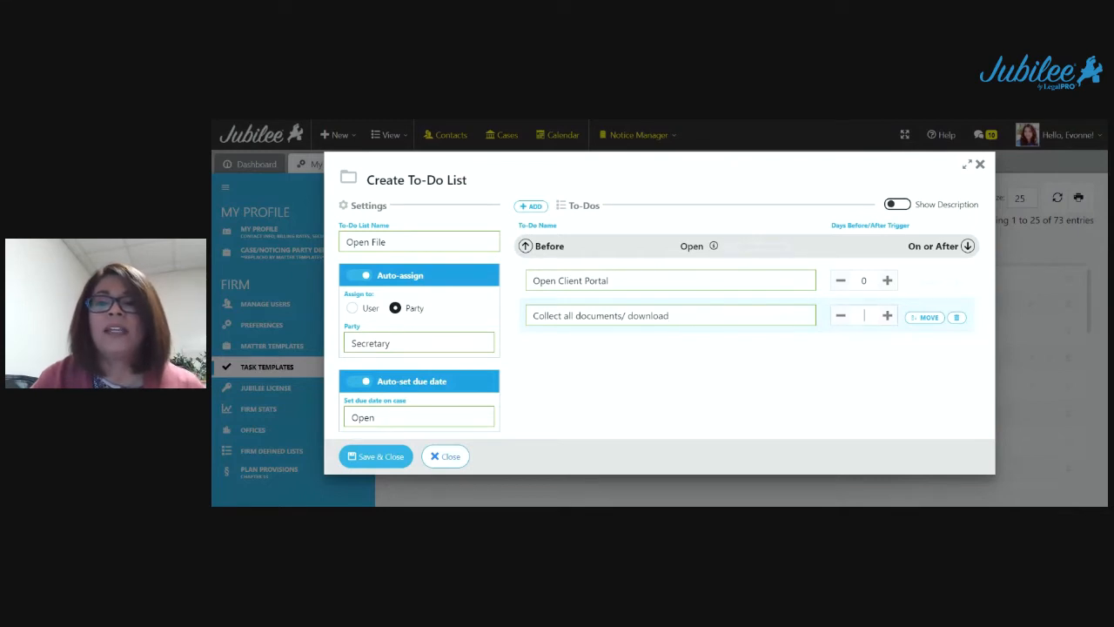
pyautogui.click(887, 316)
pyautogui.click(888, 317)
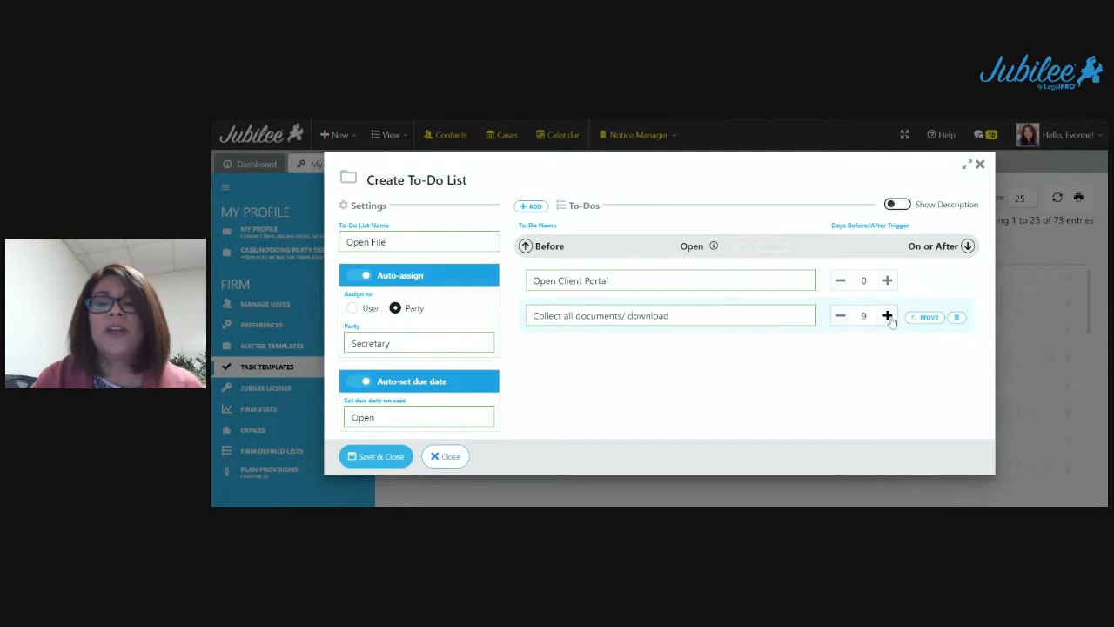
pyautogui.click(888, 317)
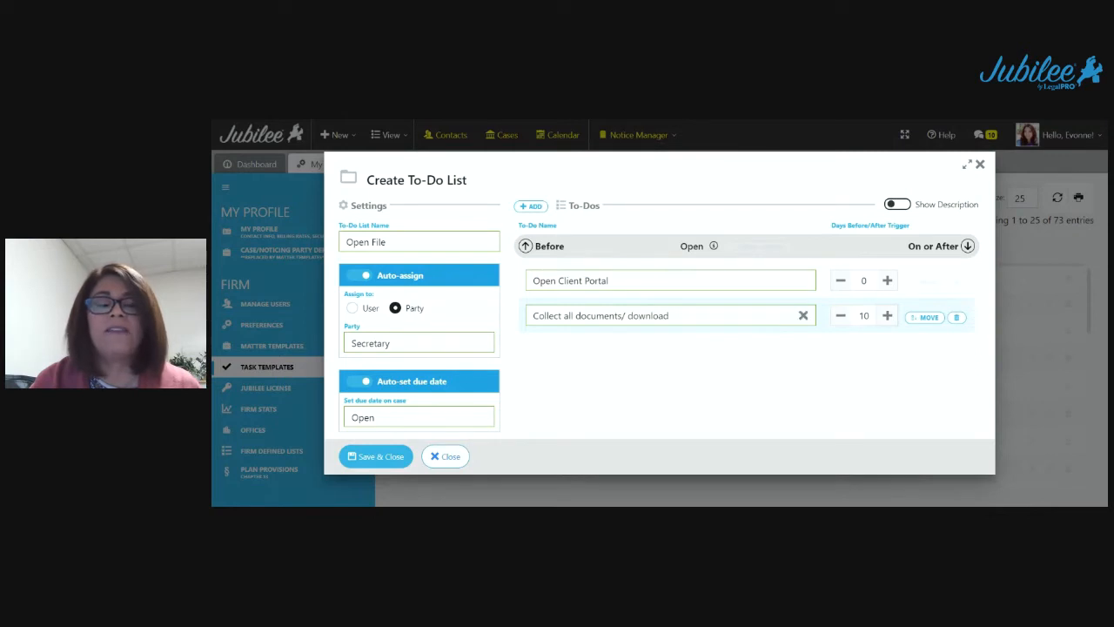
# Add a third to-do titled "Drafting Case", due 14 days after the trigger.
pyautogui.press('Return')
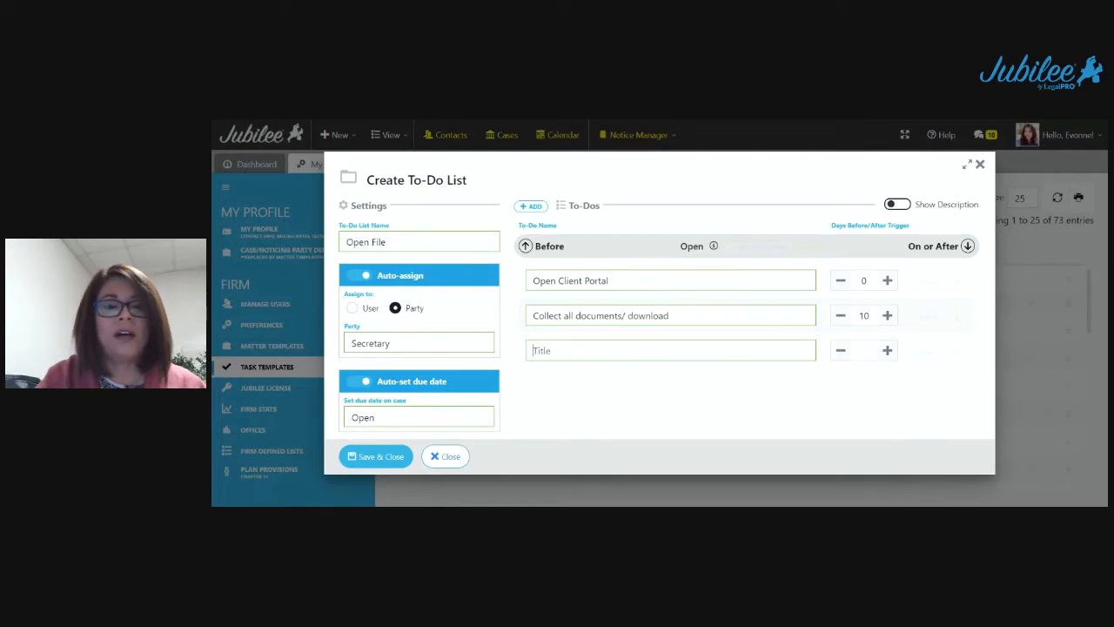
pyautogui.write('Drafting Case')
pyautogui.press('Tab')
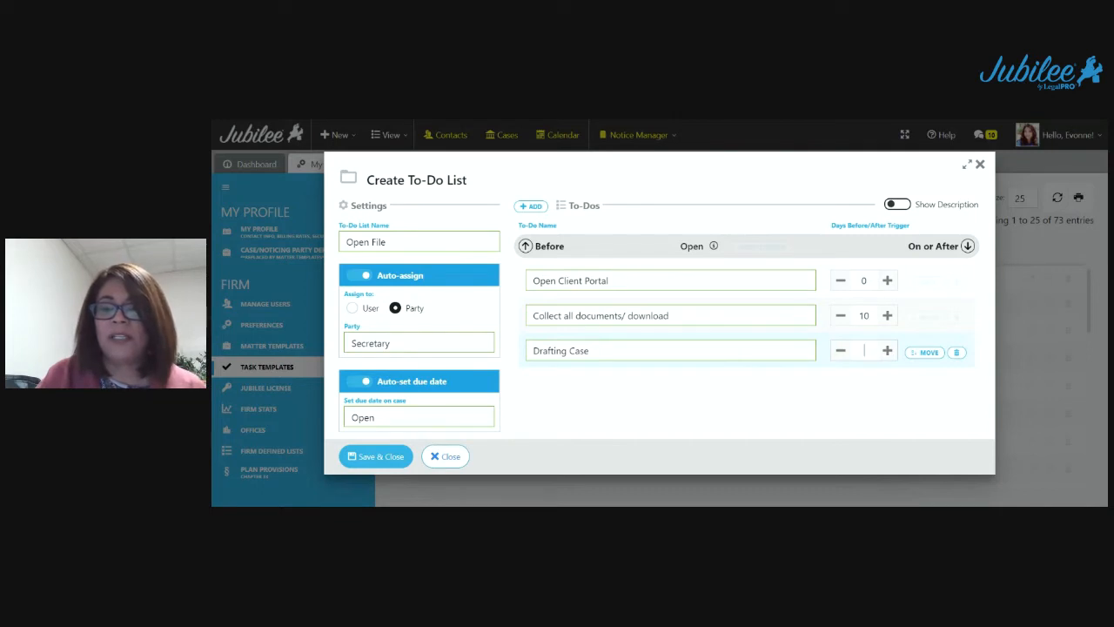
pyautogui.write('14')
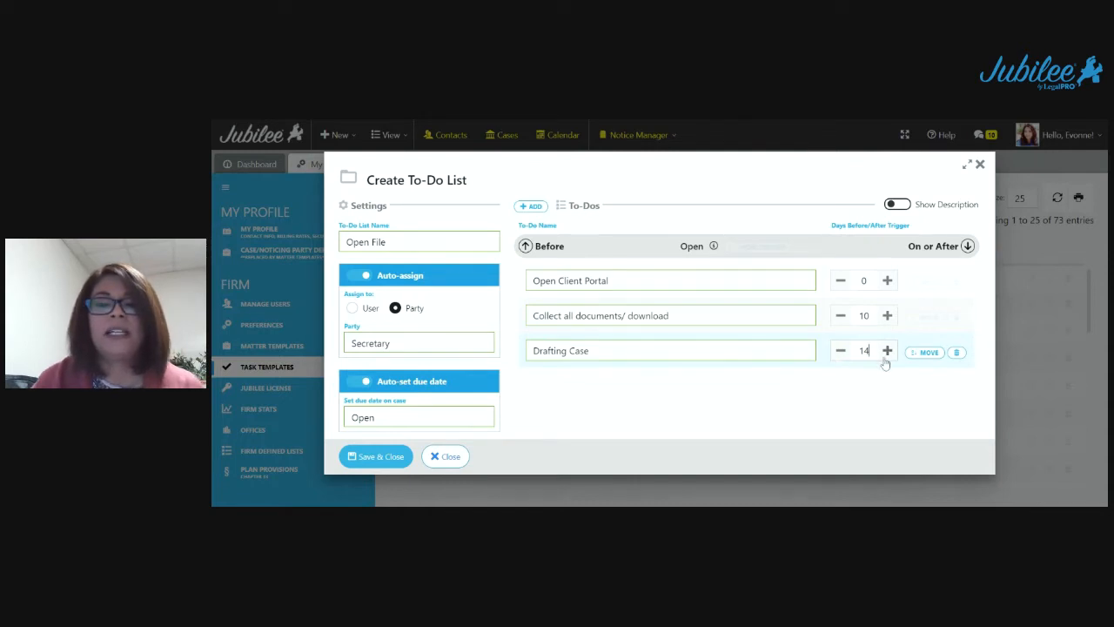
# Show the to-do descriptions and describe the "Collect all documents/ download" to-do as "From Client Portal".
pyautogui.click(900, 206)
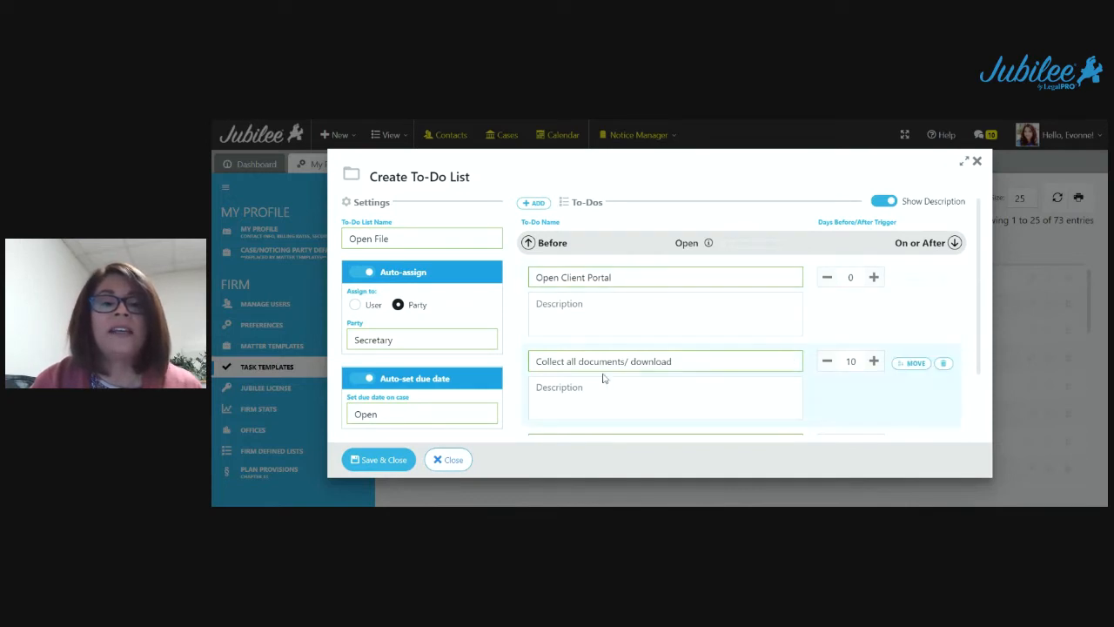
pyautogui.scroll(-1, 601, 375)
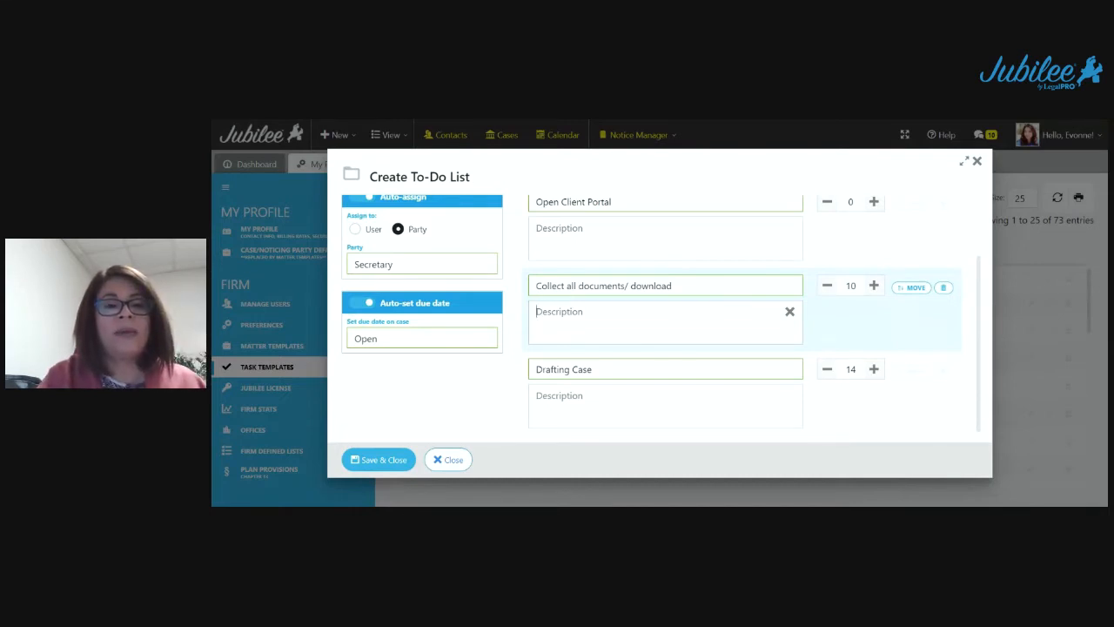
pyautogui.write('From ')
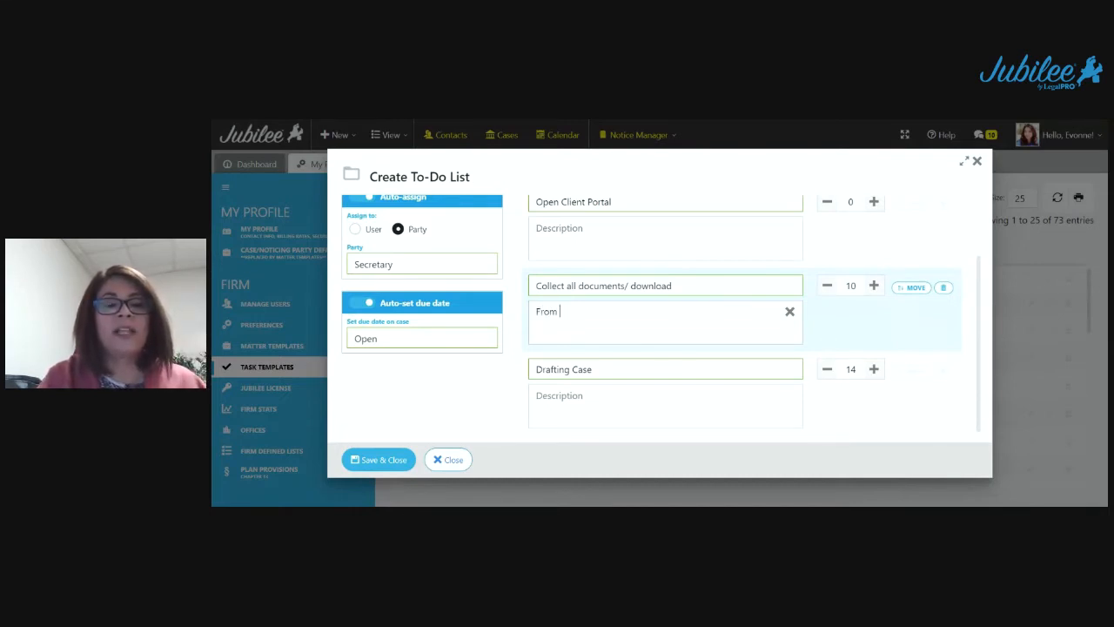
pyautogui.write('Client Portal')
# Describe the "Drafting Case" to-do as "Entering Debtor information into Jubilee" and save the to-do list.
pyautogui.click(602, 390)
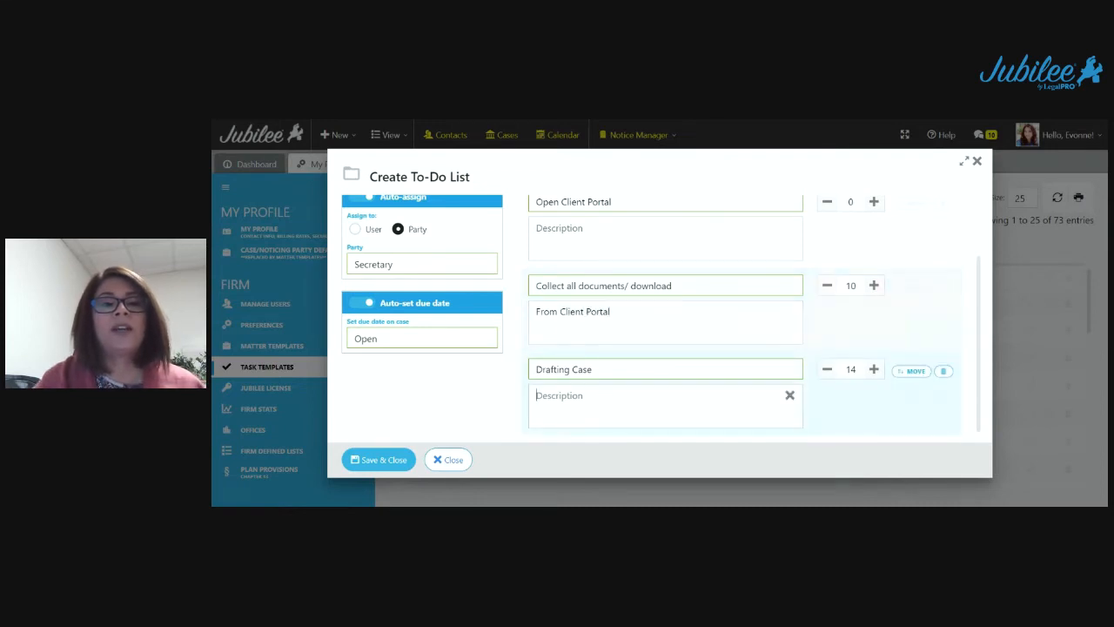
pyautogui.write('Enter')
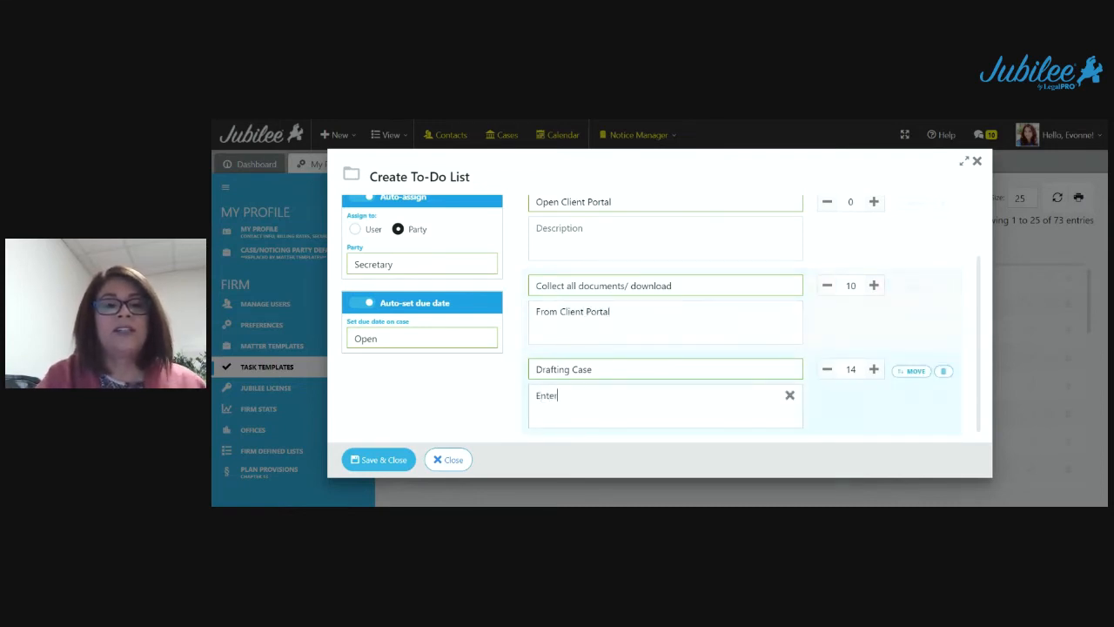
pyautogui.write('ing Debtor inf')
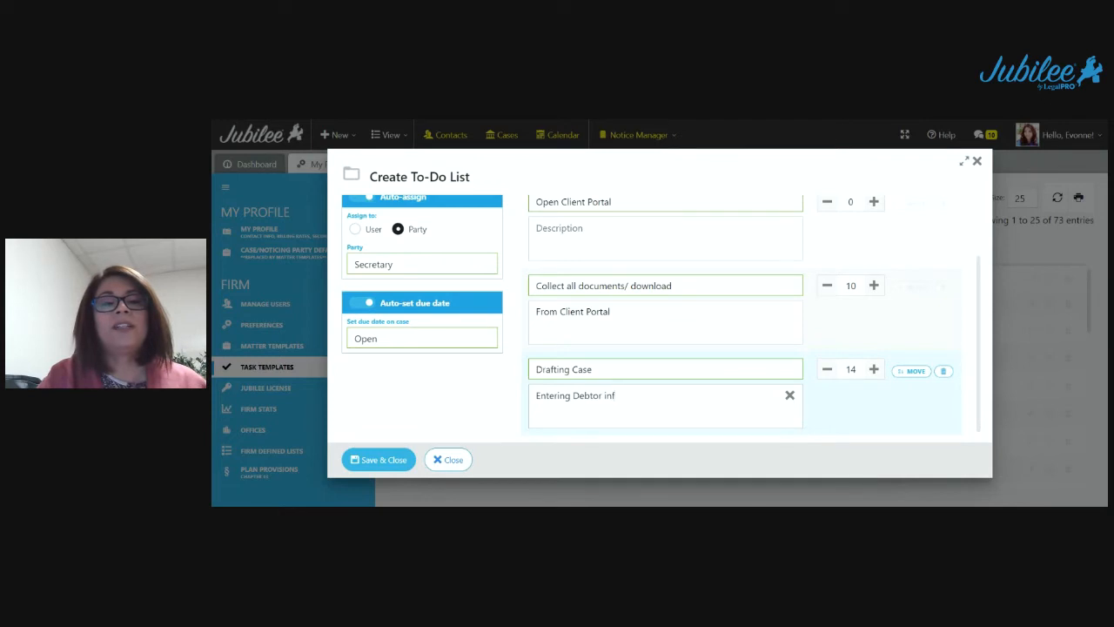
pyautogui.write('ormation info')
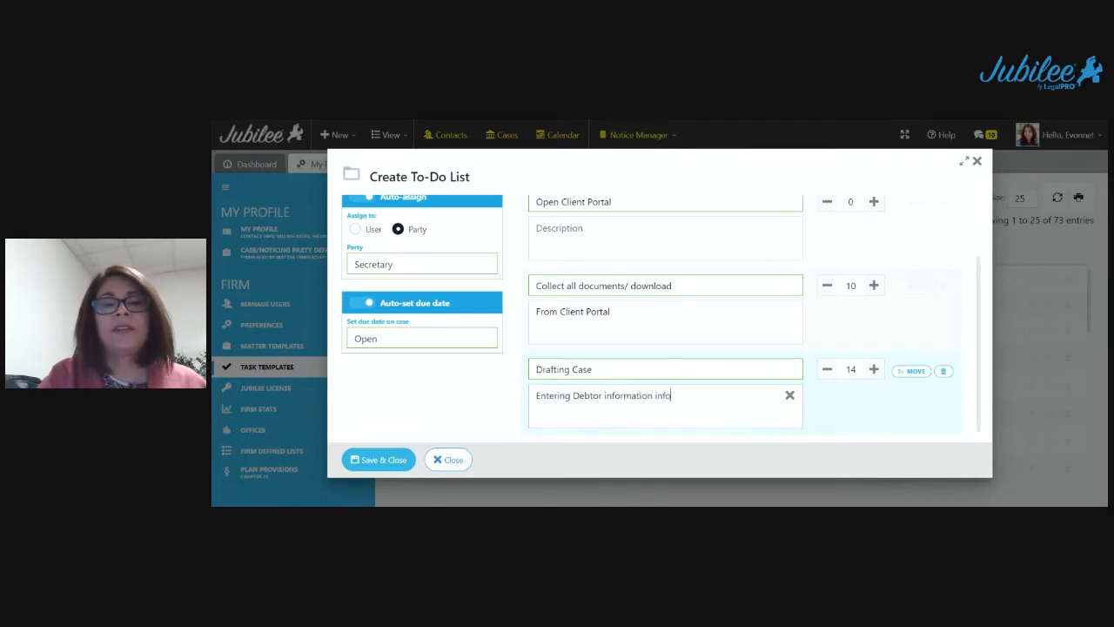
pyautogui.press('BackSpace')
pyautogui.press('BackSpace')
pyautogui.write('to')
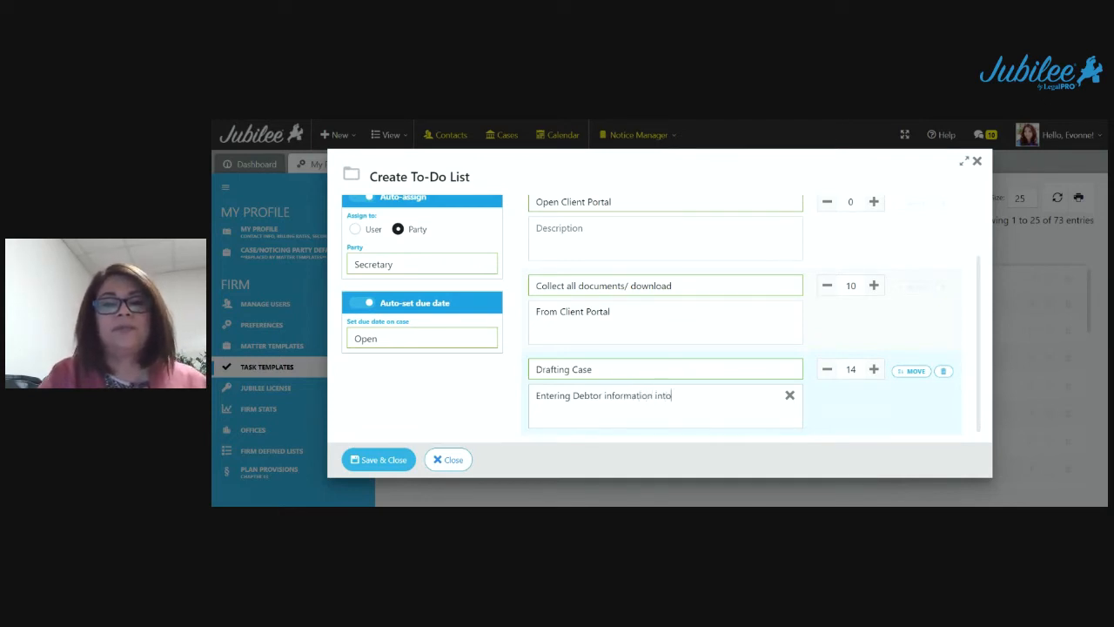
pyautogui.write(' Jubilee')
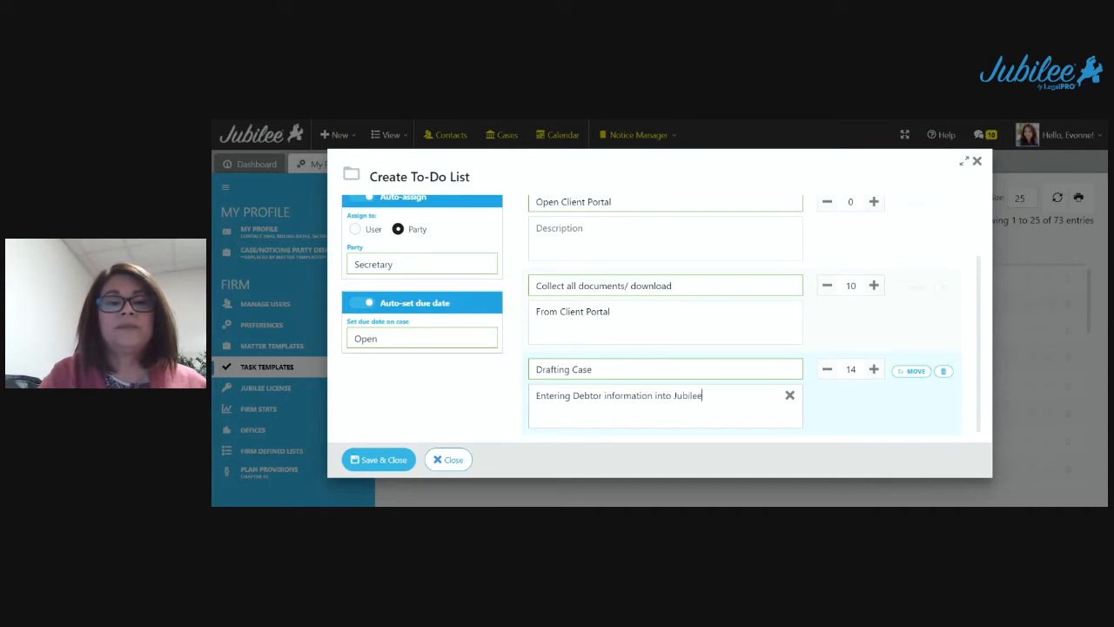
pyautogui.click(389, 460)
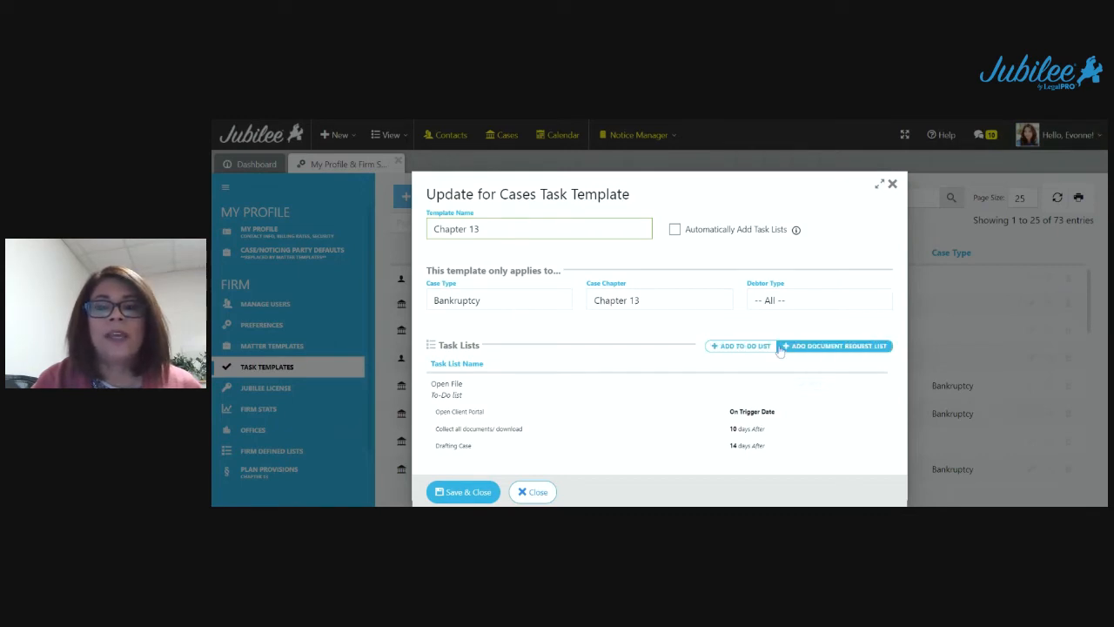
# Add a document request list named "Pre-file", auto-assigned to the Client party with automatic due dates based on case Open.
pyautogui.click(809, 346)
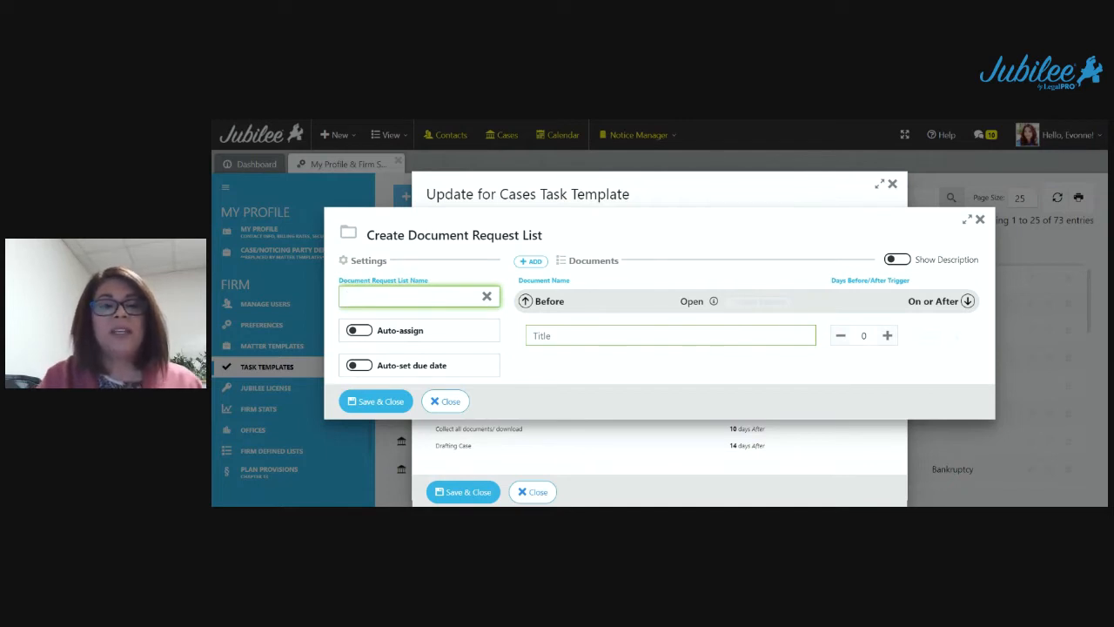
pyautogui.write('Pre-file')
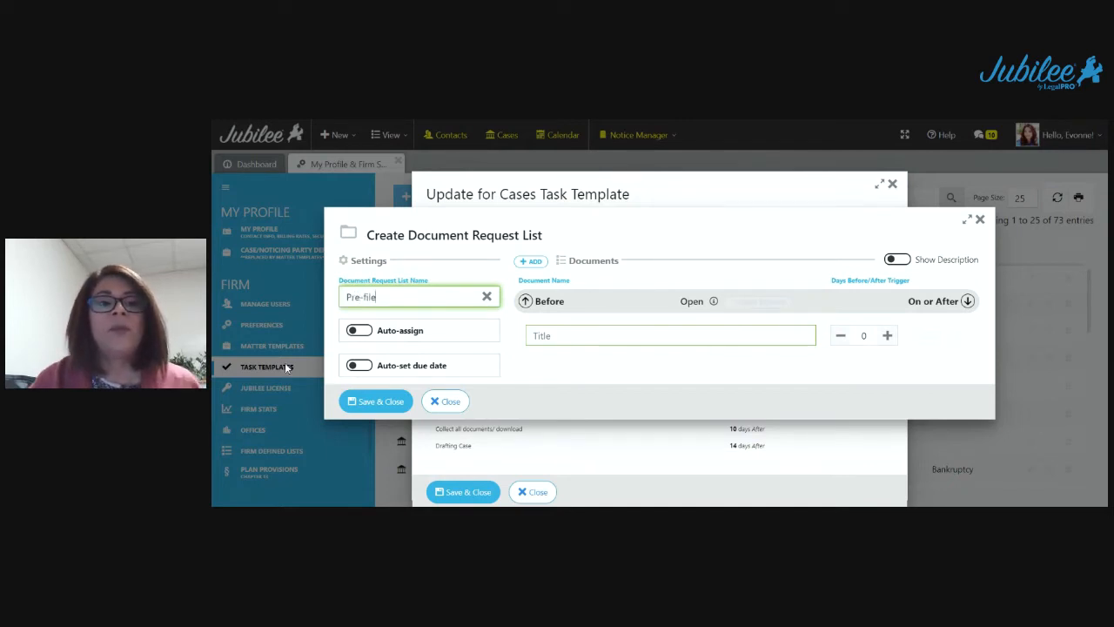
pyautogui.click(360, 331)
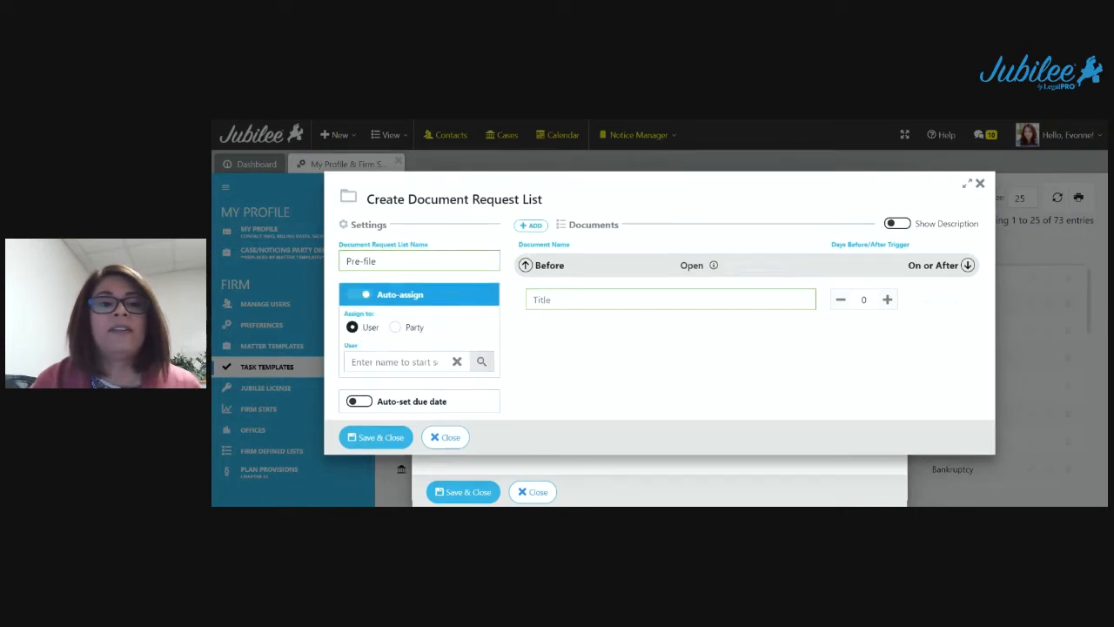
pyautogui.click(394, 362)
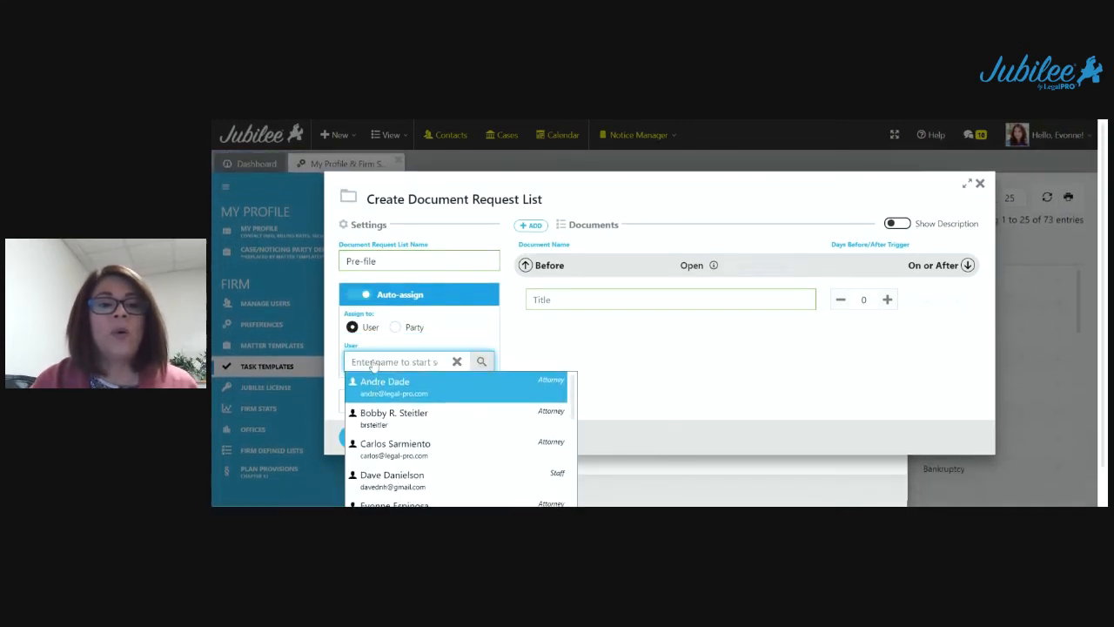
pyautogui.click(402, 330)
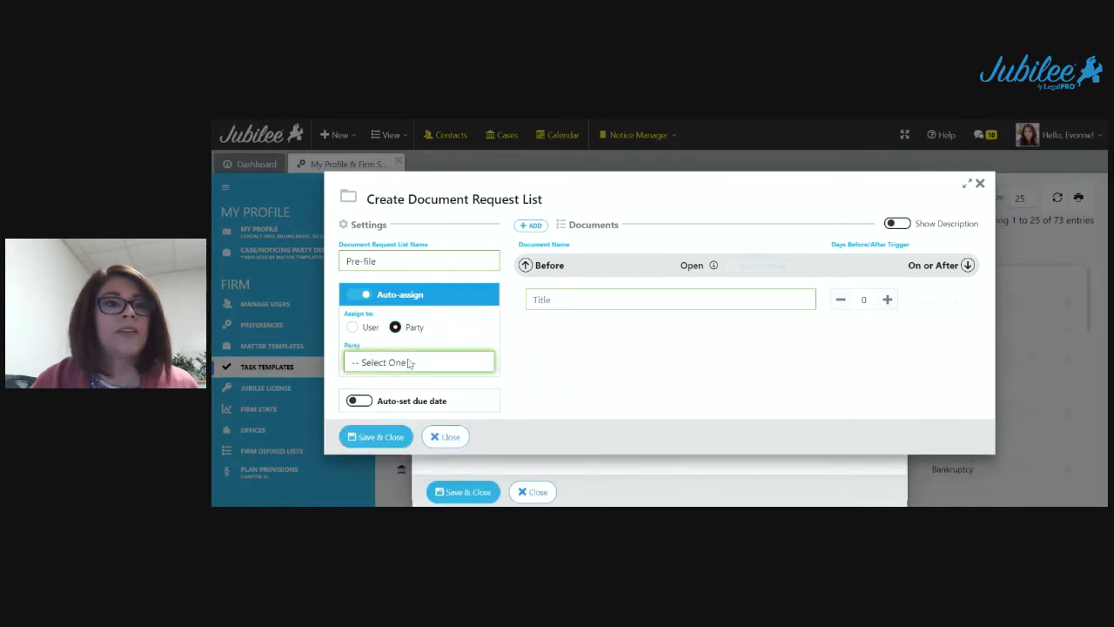
pyautogui.click(410, 352)
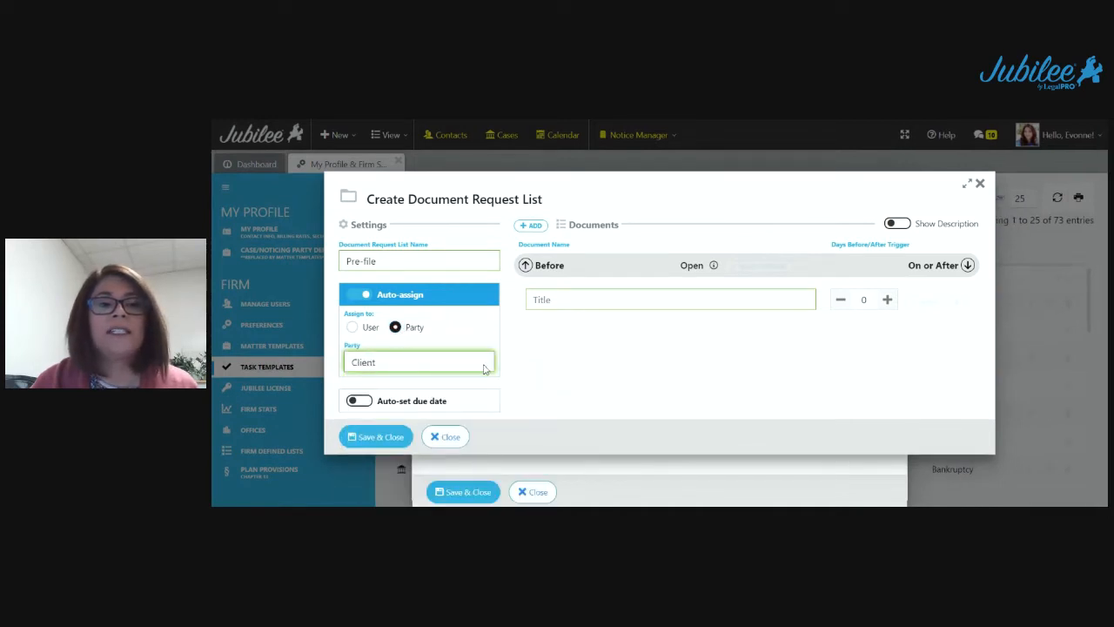
pyautogui.click(367, 402)
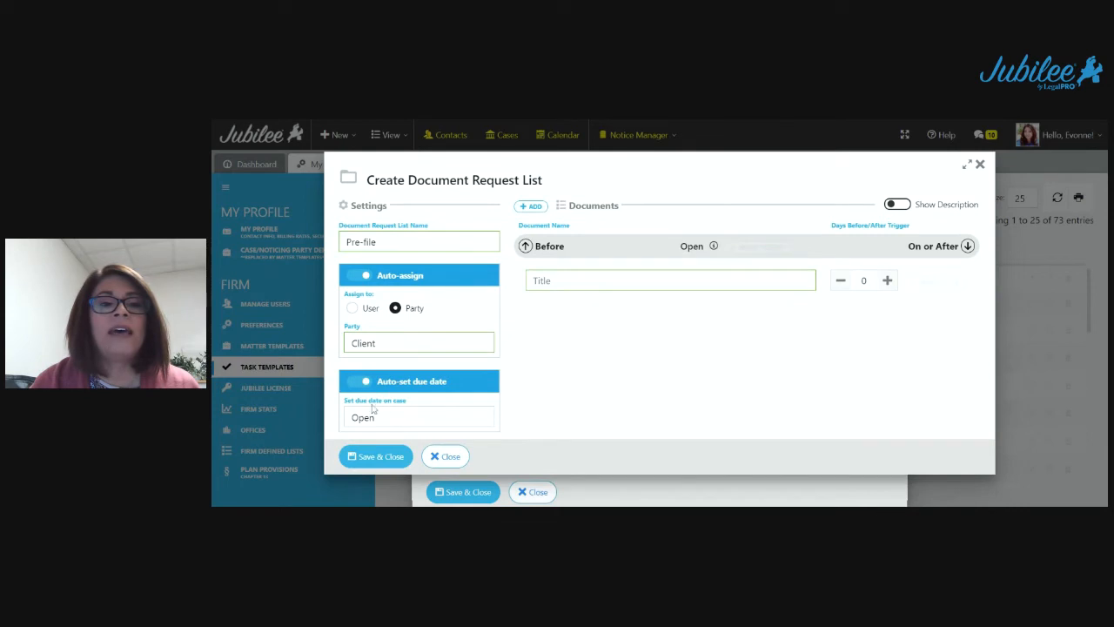
pyautogui.click(424, 424)
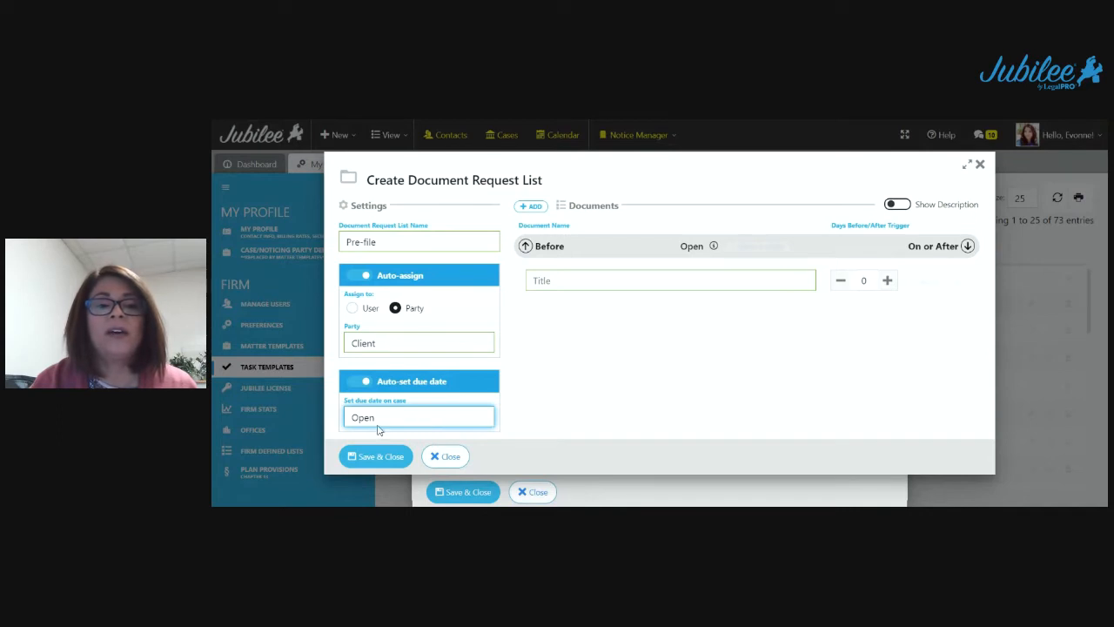
# Title the first requested document "All Bills" and make it due 5 days after the trigger.
pyautogui.click(587, 282)
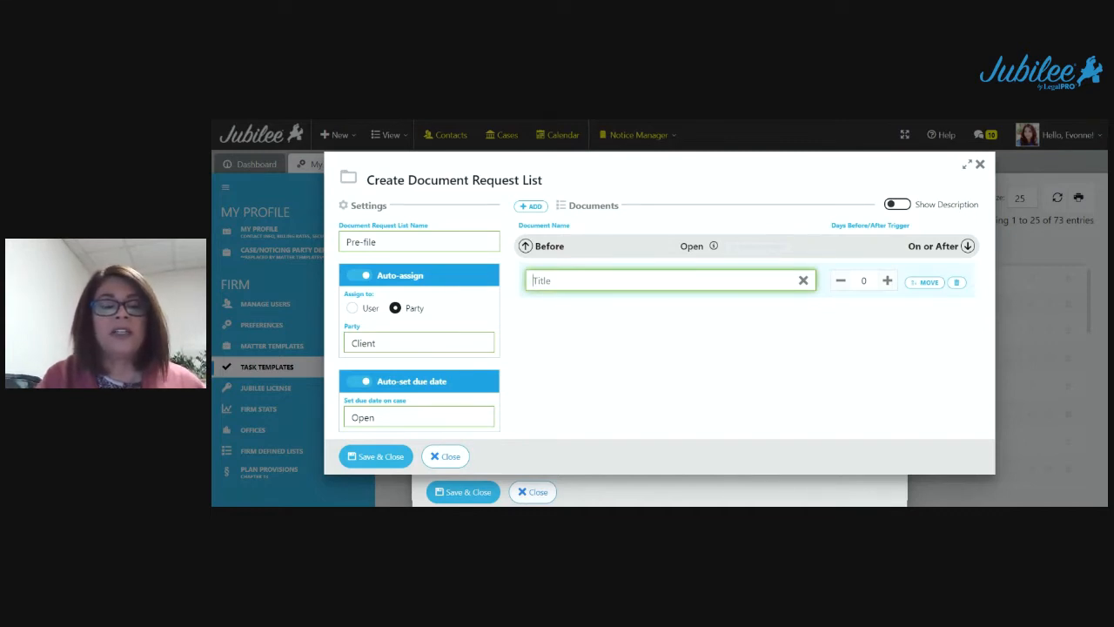
pyautogui.write('all')
pyautogui.write('l bills')
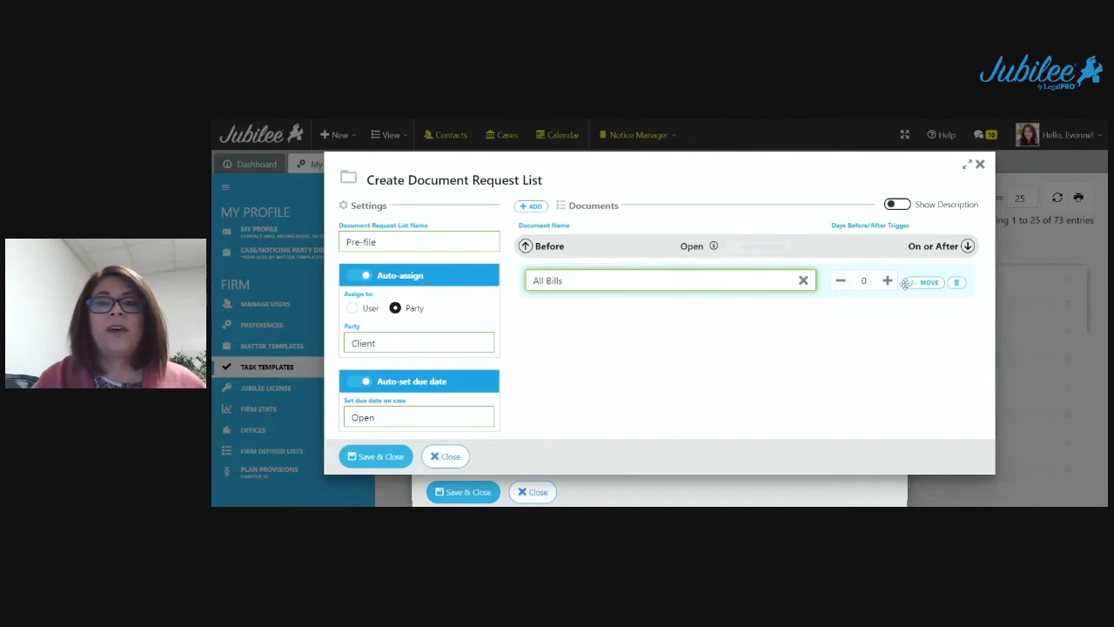
pyautogui.click(867, 281)
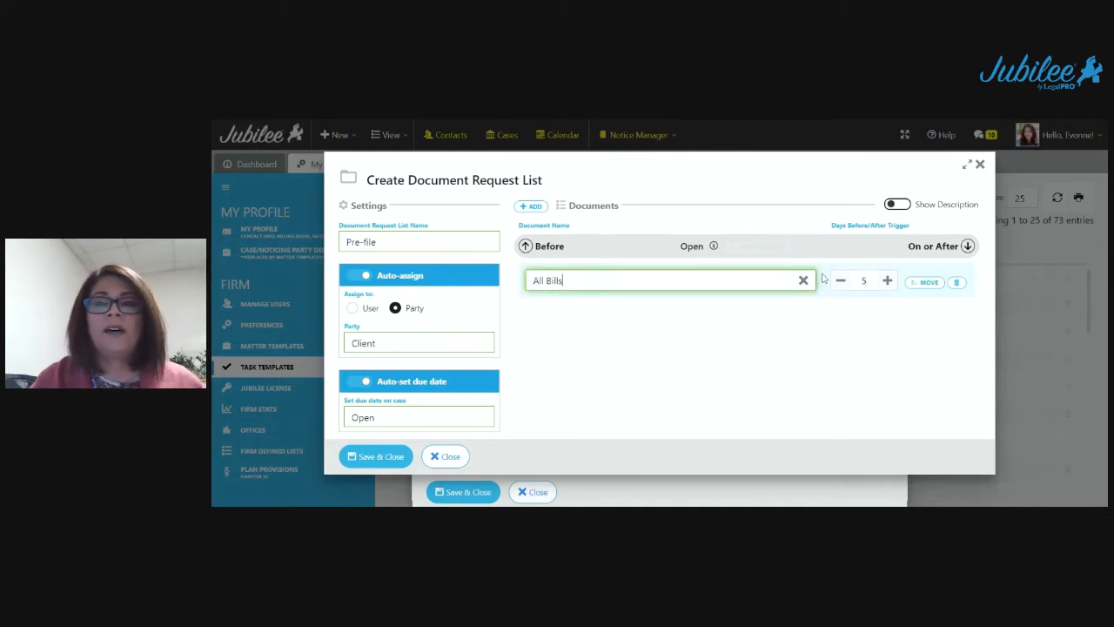
# Add a second requested document titled "Bank statements", due 7 days after the trigger.
pyautogui.click(532, 206)
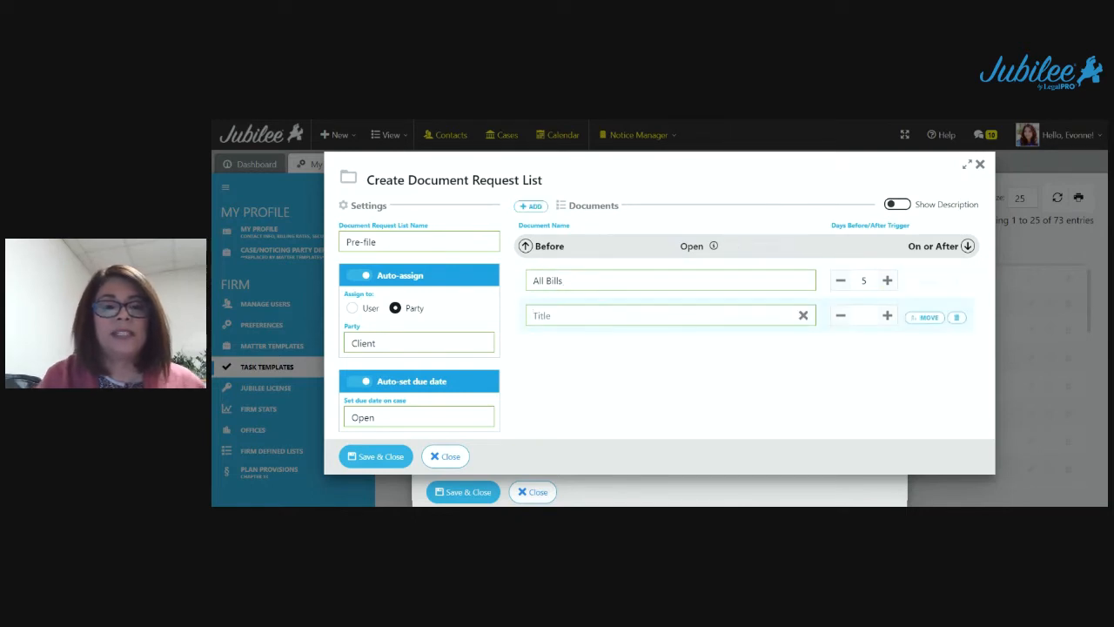
pyautogui.write('Bank')
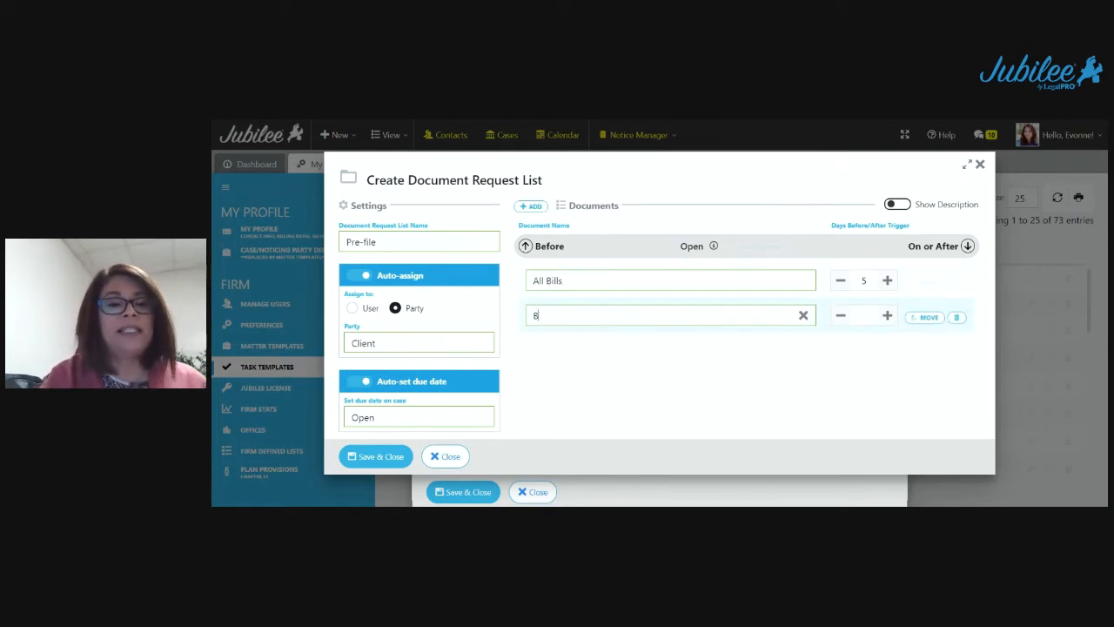
pyautogui.write('statements')
pyautogui.click(864, 316)
pyautogui.write('7')
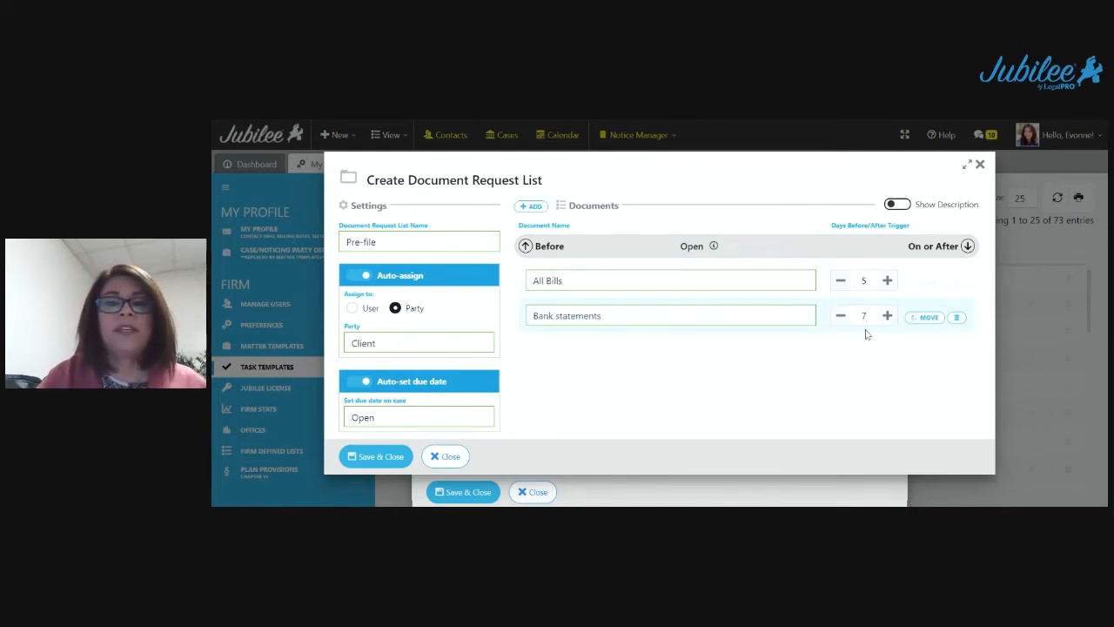
# Add a third requested document titled "90 day pay stubs", due 10 days after the trigger.
pyautogui.click(531, 205)
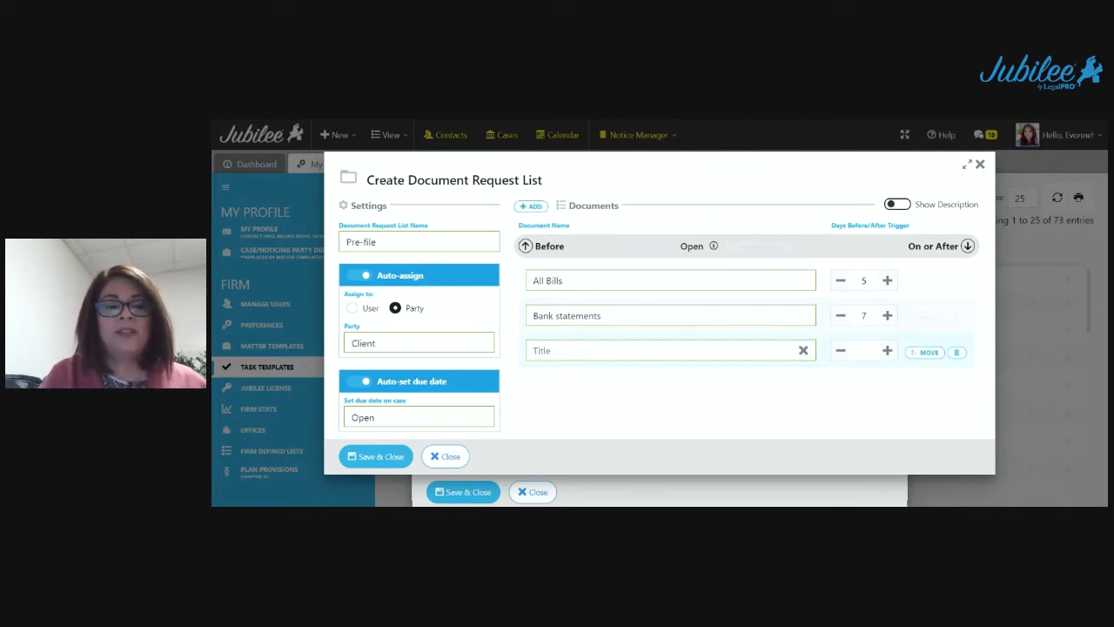
pyautogui.write('90 day ')
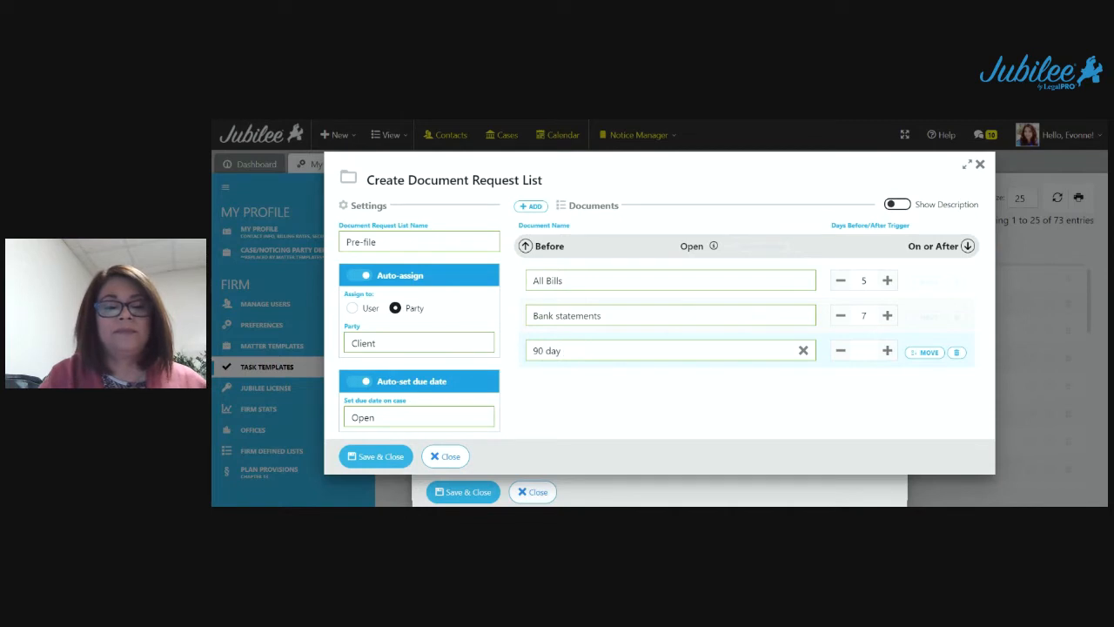
pyautogui.write('pay stubs')
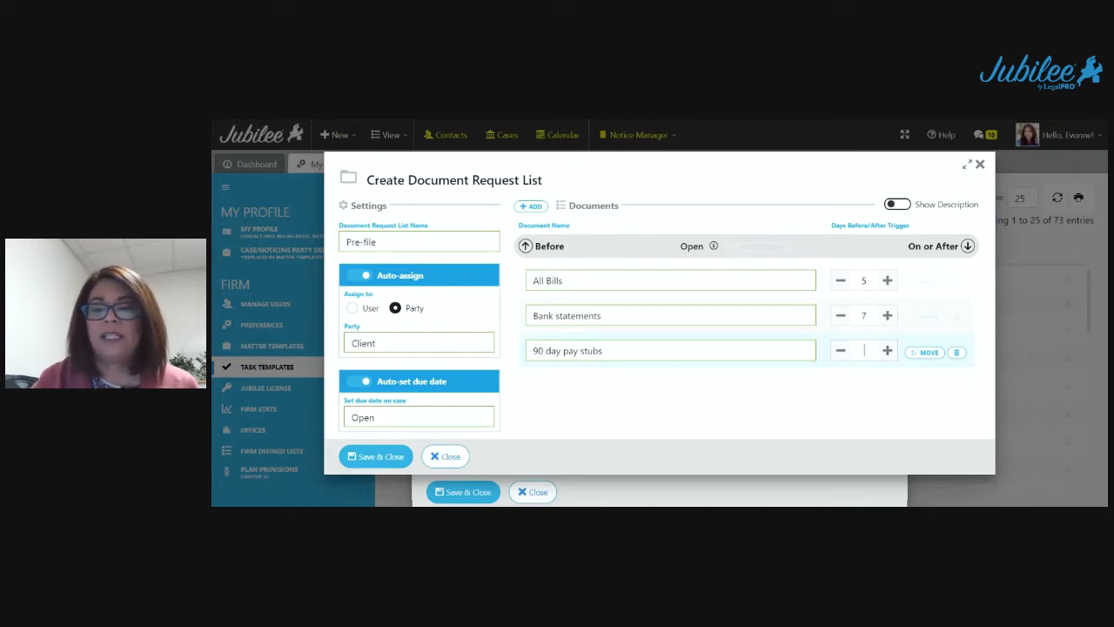
pyautogui.write('10')
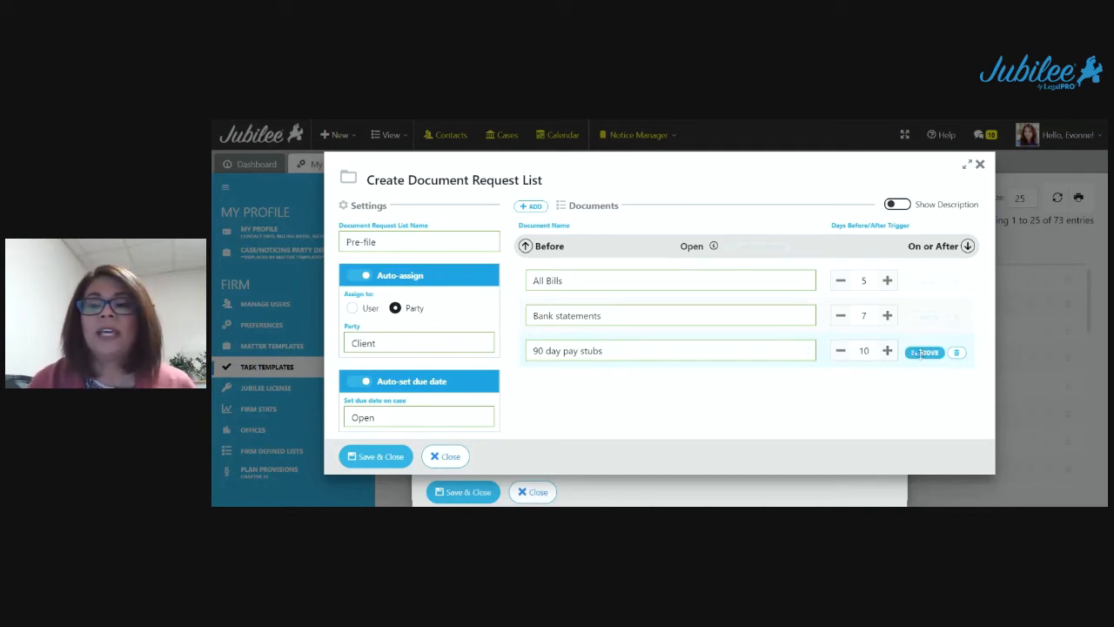
# Move "90 day pay stubs" above "All Bills", make it due 0 days after the trigger, and save the document request list.
pyautogui.moveTo(920, 353); pyautogui.dragTo(912, 281)
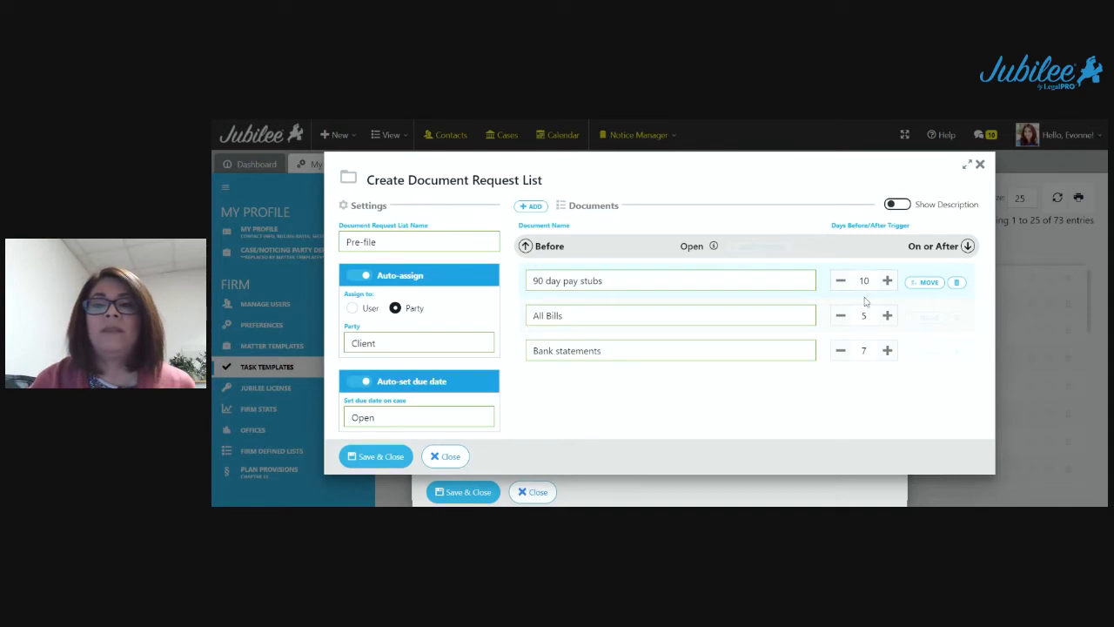
pyautogui.press('BackSpace')
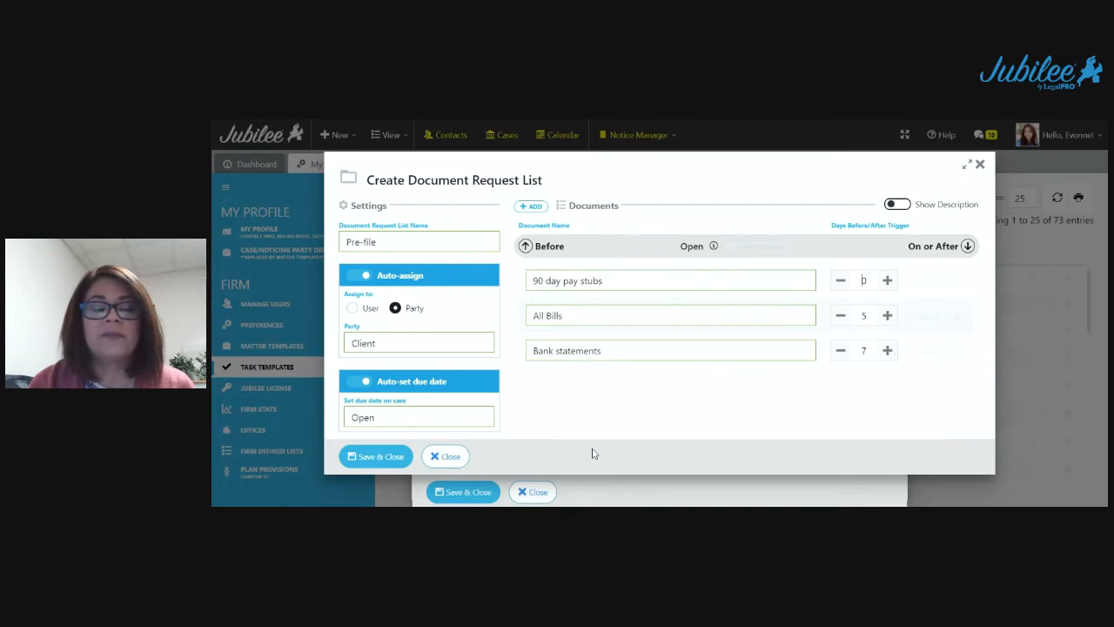
pyautogui.click(376, 456)
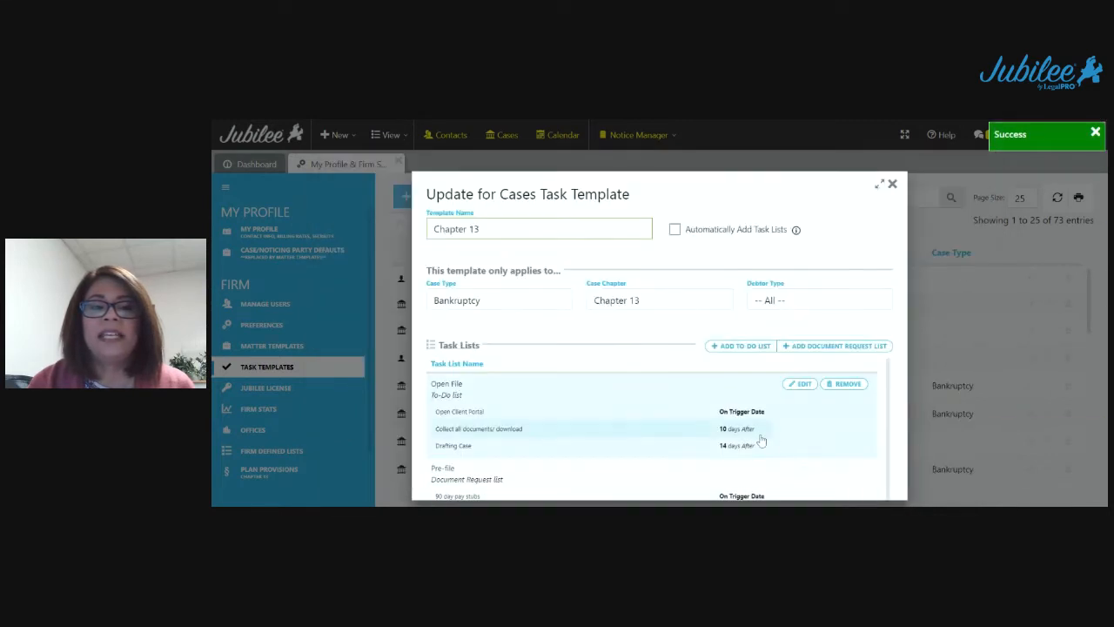
# Add a to-do list named "Post Filing", auto-assigned to the Paralegal party with automatic due dates based on case Filed.
pyautogui.scroll(-1, 726, 445)
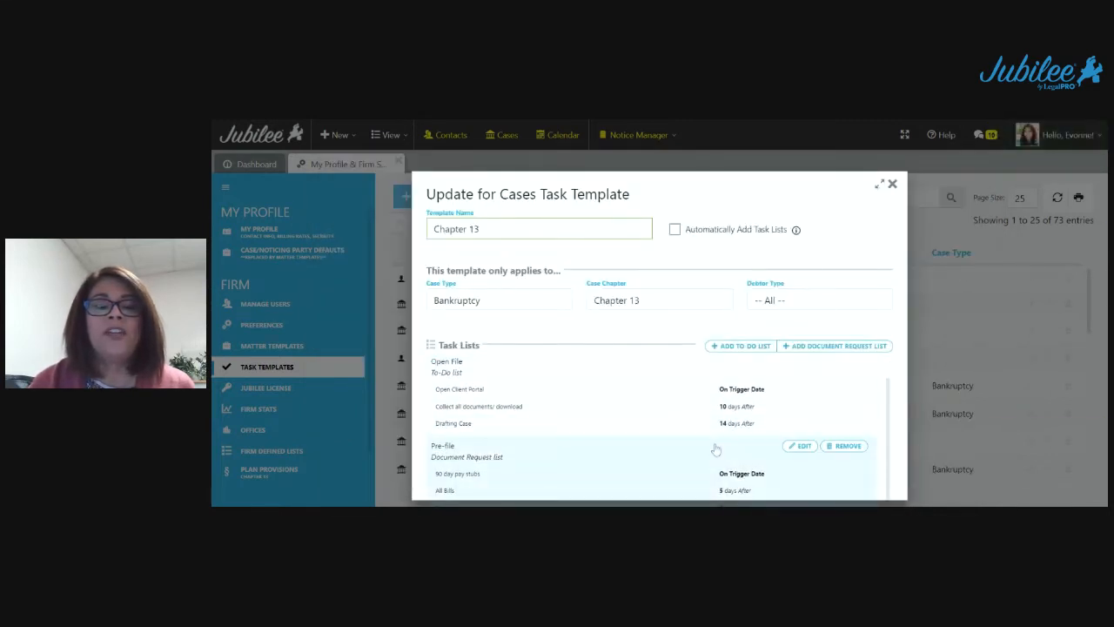
pyautogui.click(739, 346)
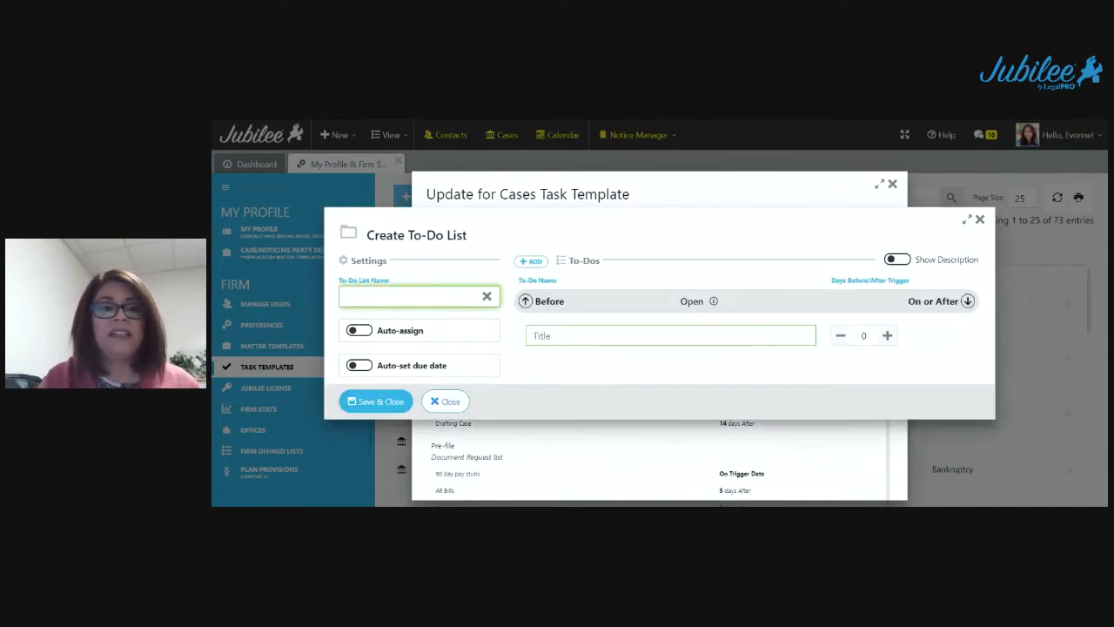
pyautogui.write('Post Filing')
pyautogui.click(359, 330)
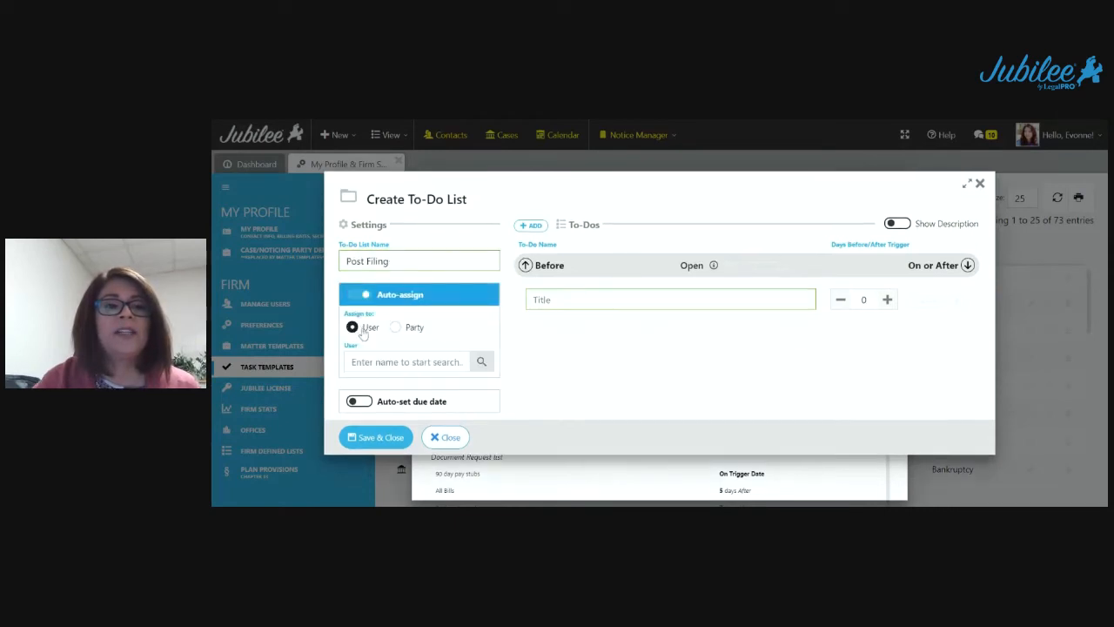
pyautogui.click(395, 326)
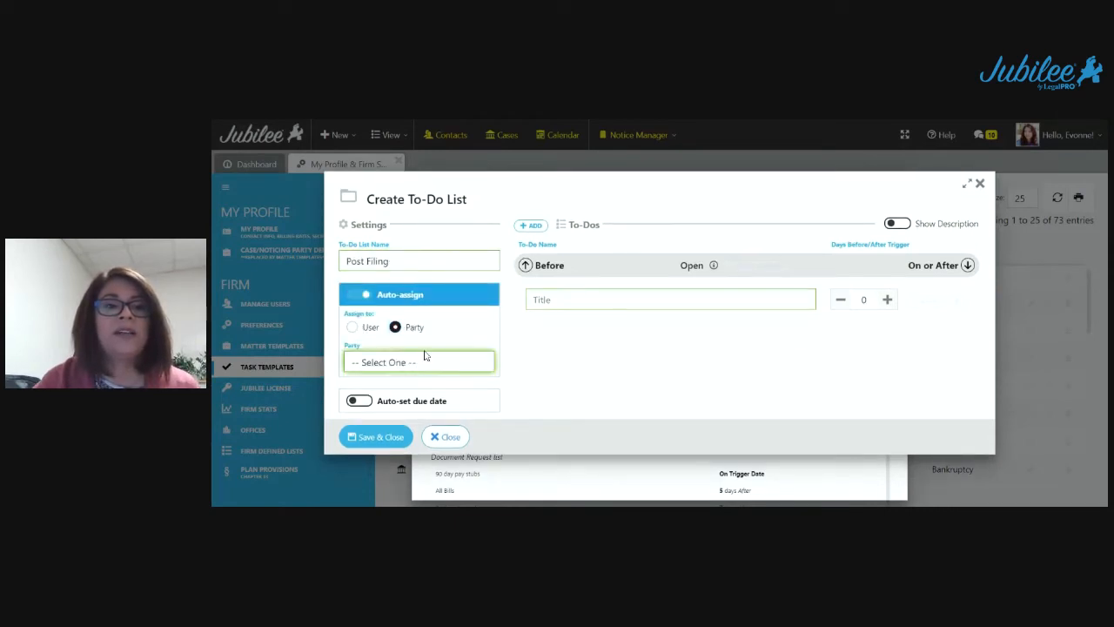
pyautogui.click(425, 356)
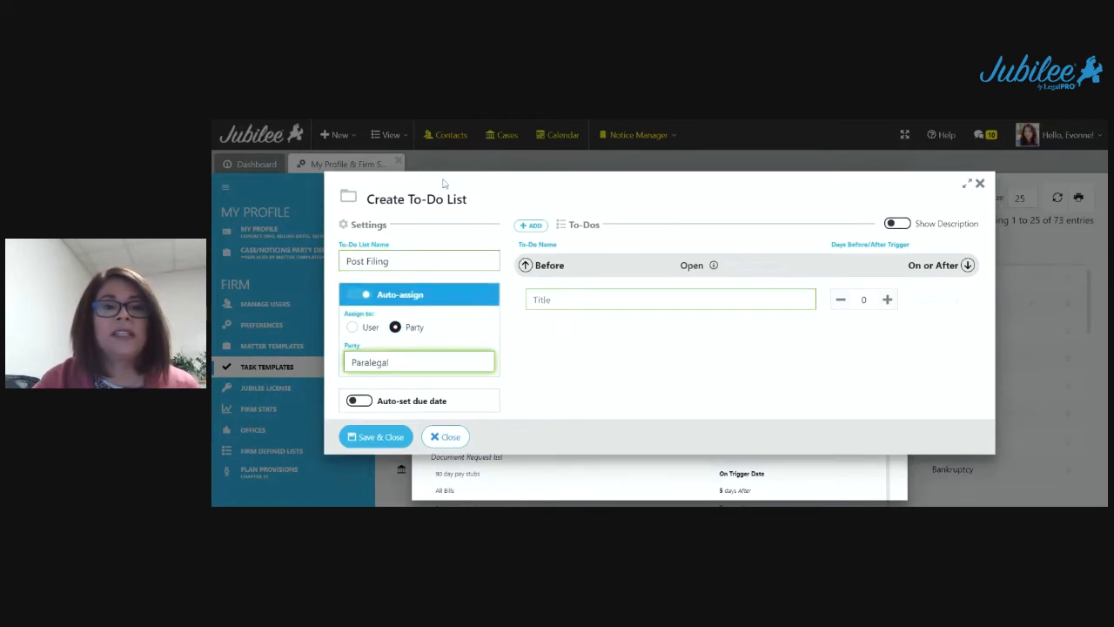
pyautogui.click(361, 403)
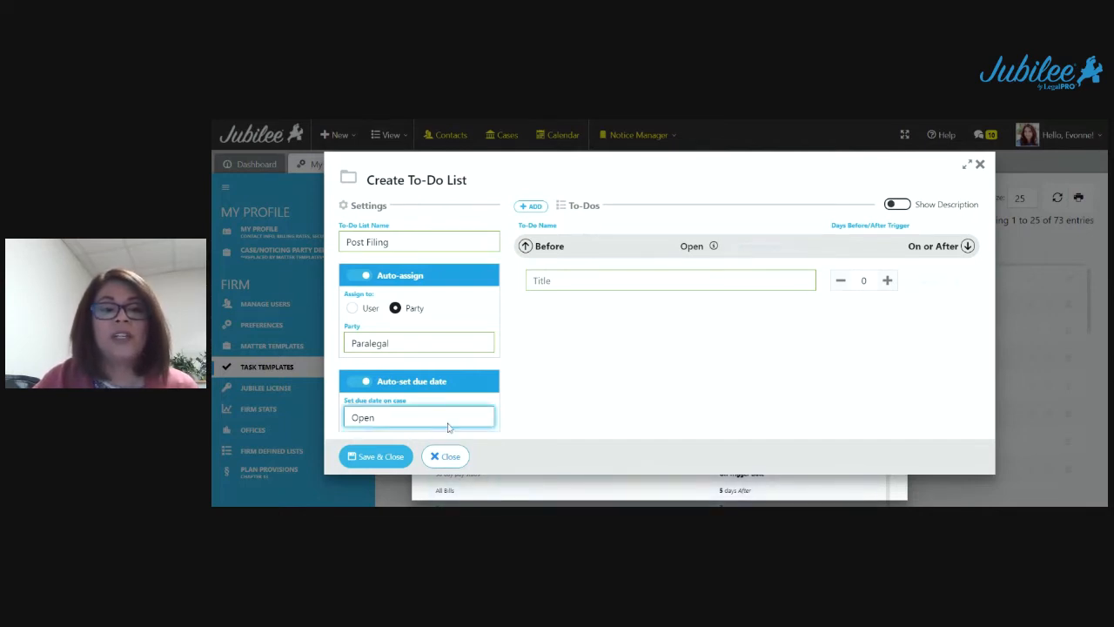
pyautogui.click(408, 446)
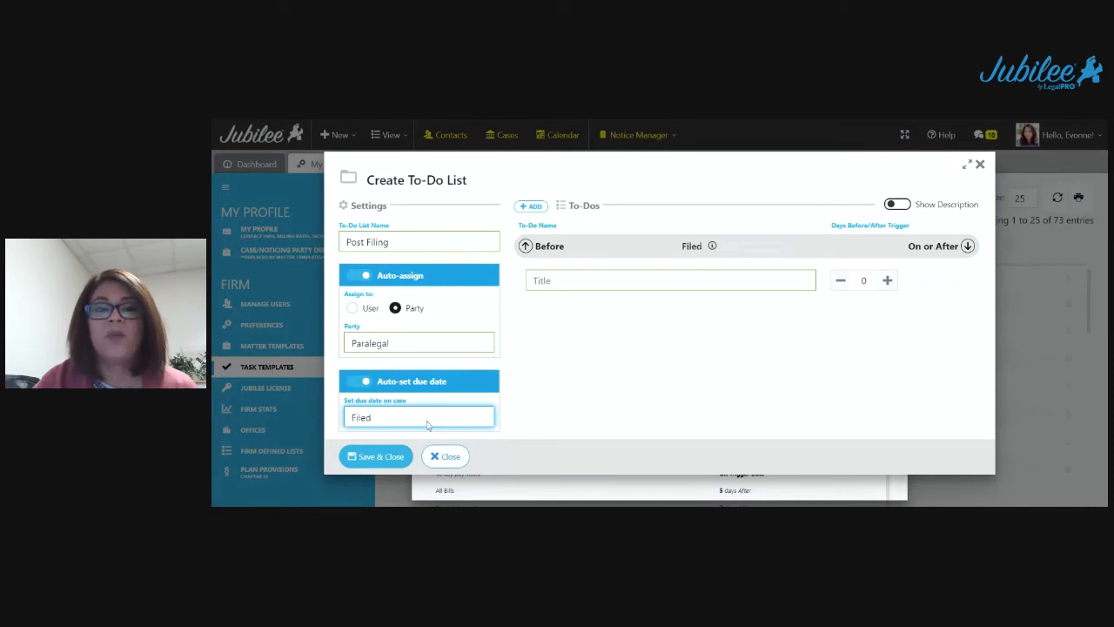
# Title the first to-do "Send Client Case number and documents".
pyautogui.click(609, 280)
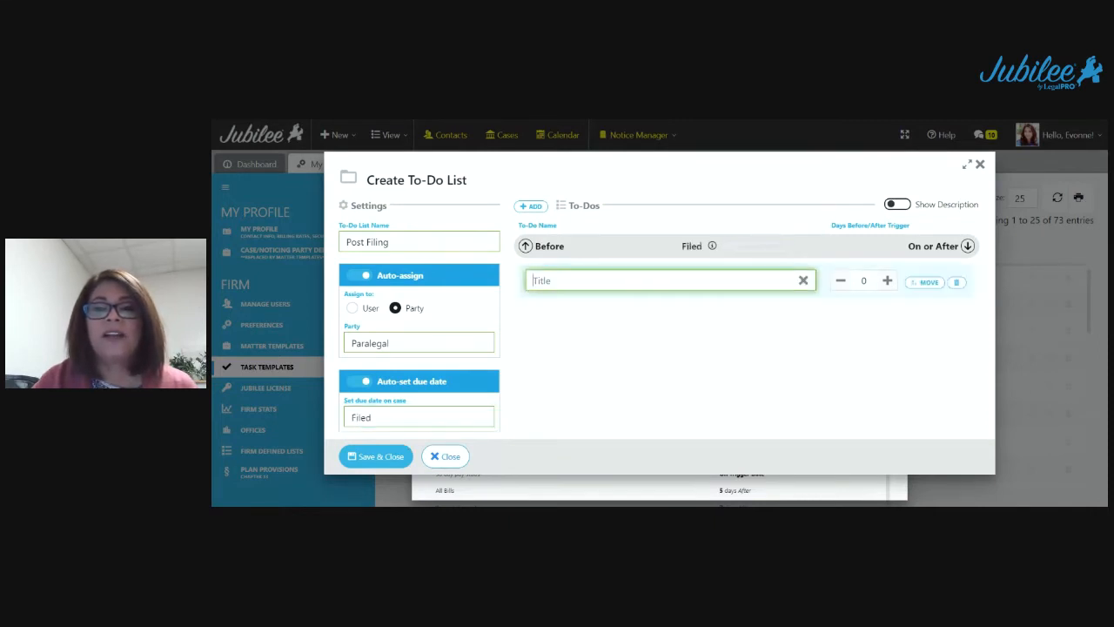
pyautogui.write('We')
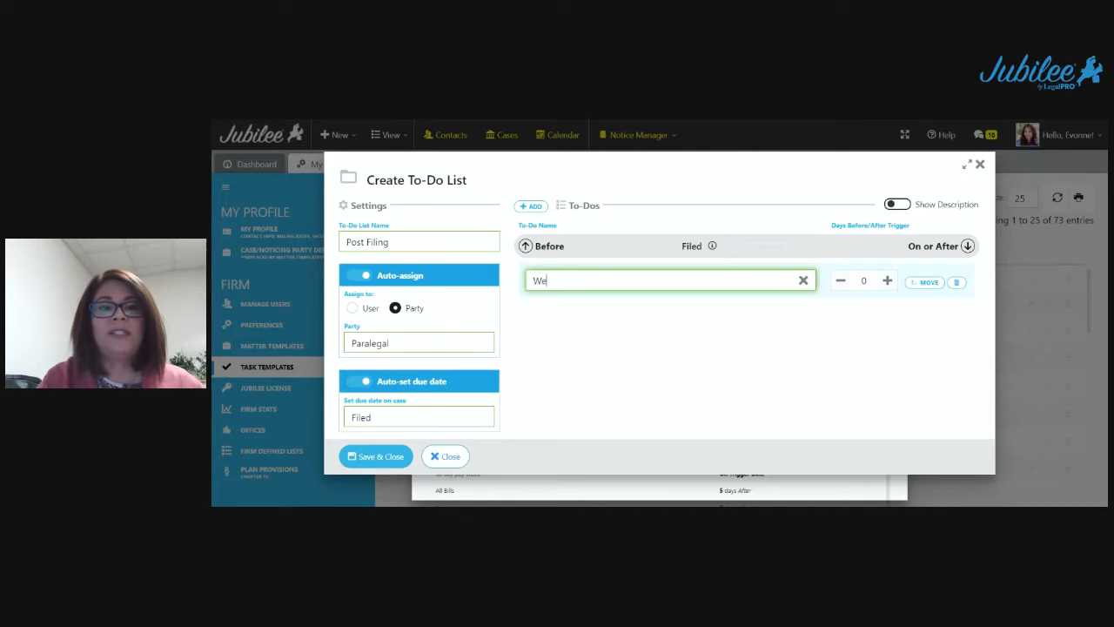
pyautogui.press('BackSpace')
pyautogui.press('BackSpace')
pyautogui.write('Send')
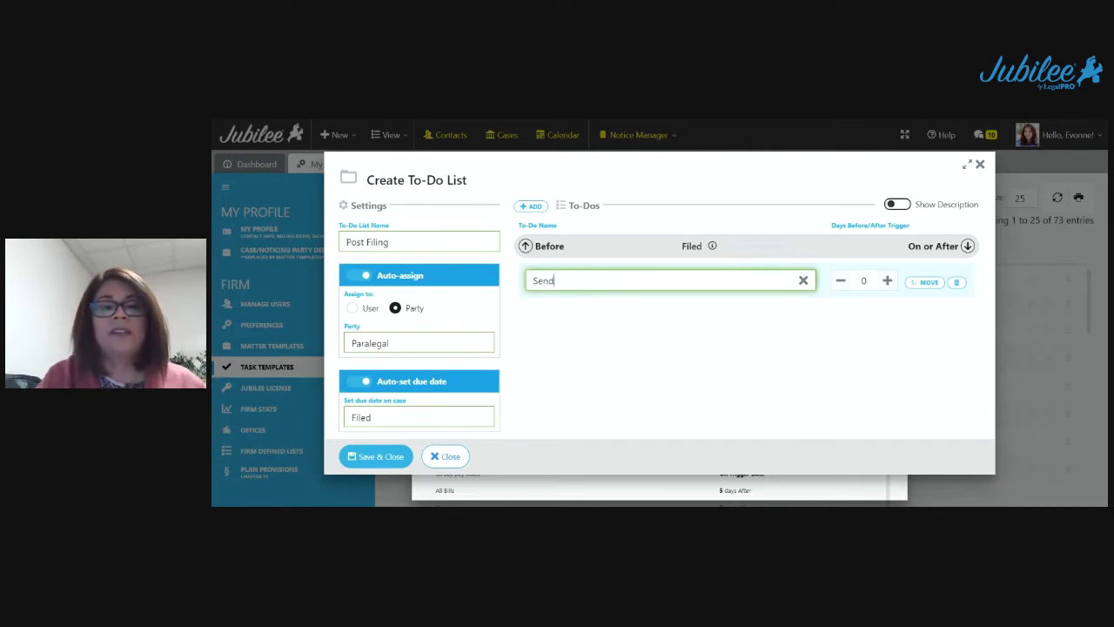
pyautogui.write(' Client Ca')
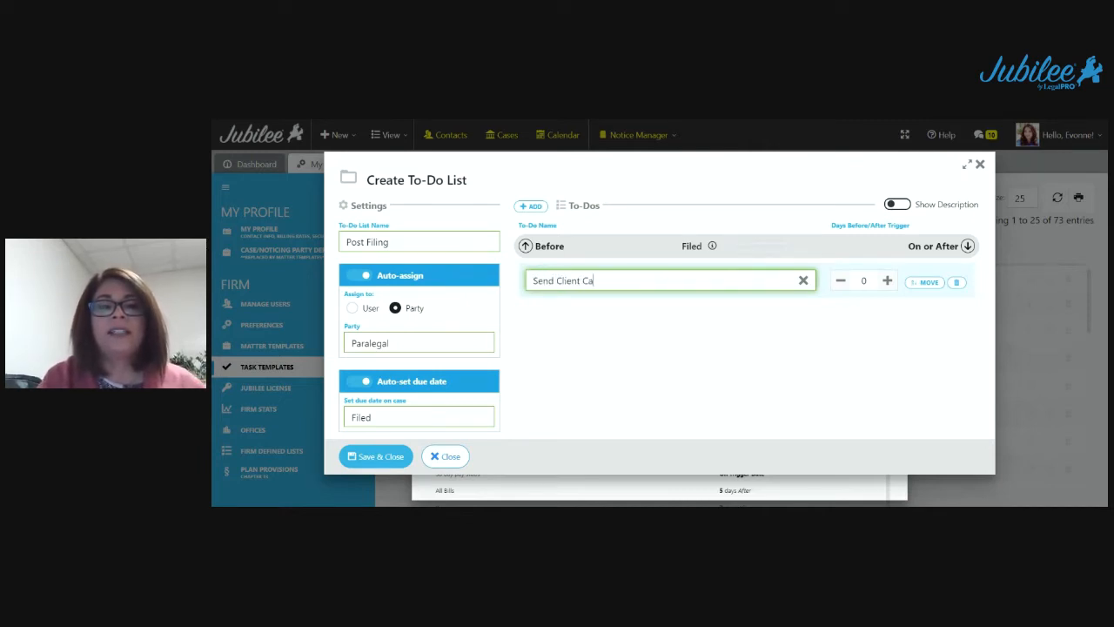
pyautogui.write('se number and do')
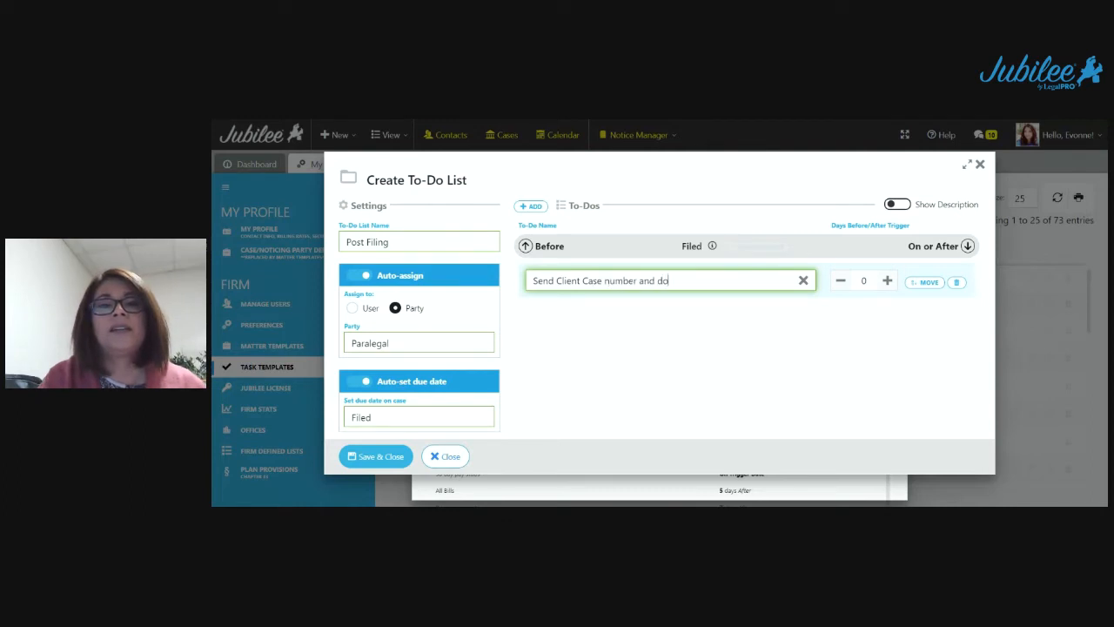
pyautogui.write('cuments')
# Add a second to-do titled "Check for 341 Meeting of Creditors Date", due 7 days after the trigger.
pyautogui.press('Return')
pyautogui.write('Check for')
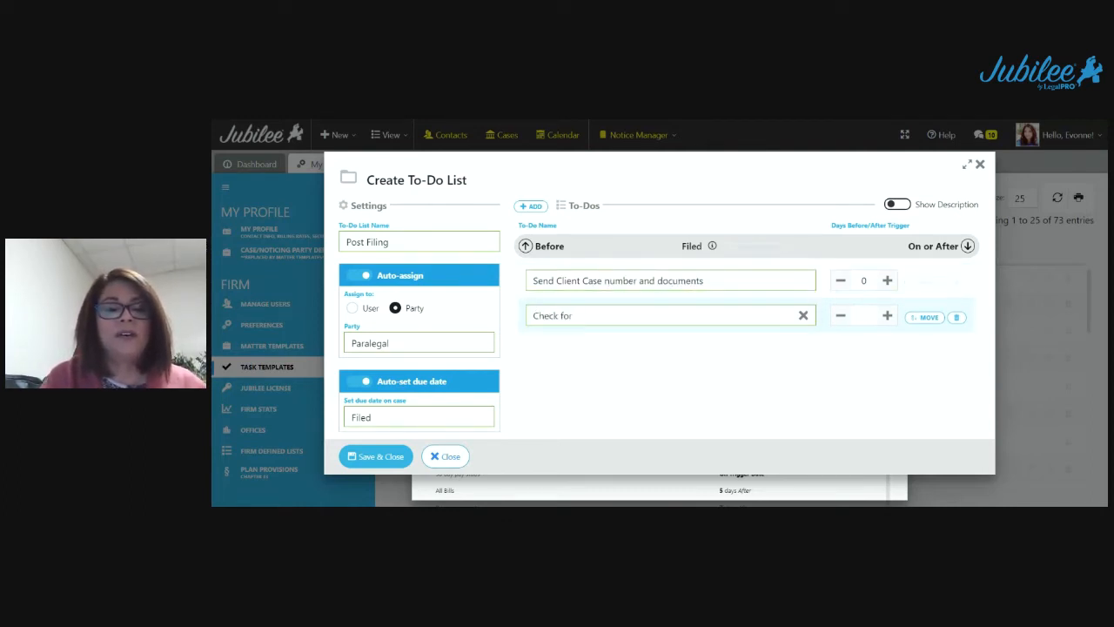
pyautogui.write(' 341')
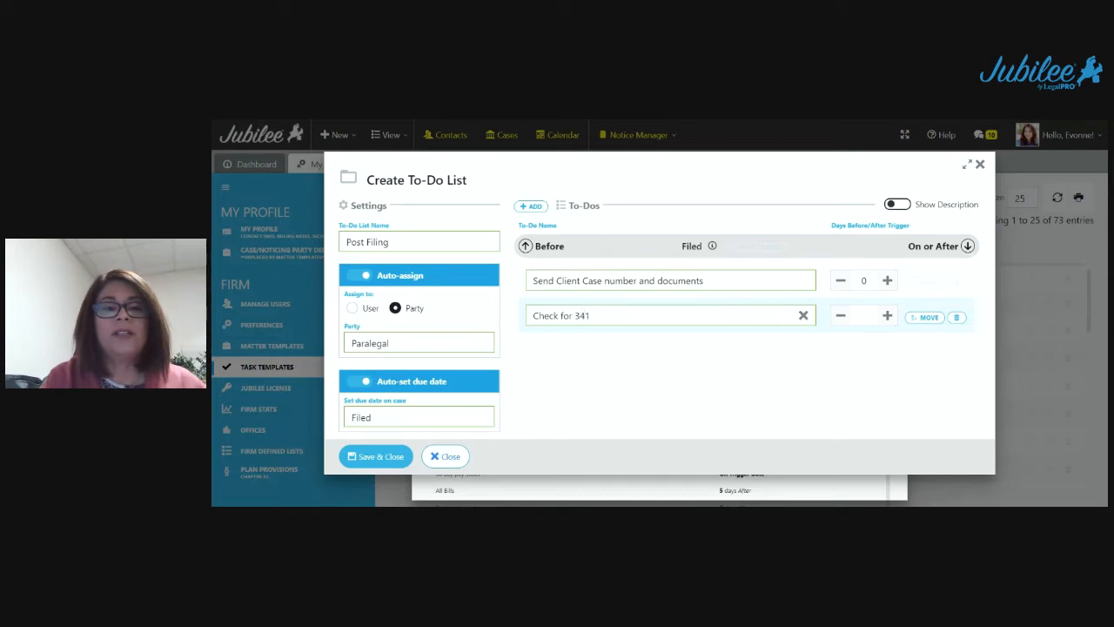
pyautogui.write(' Meeting of Cr')
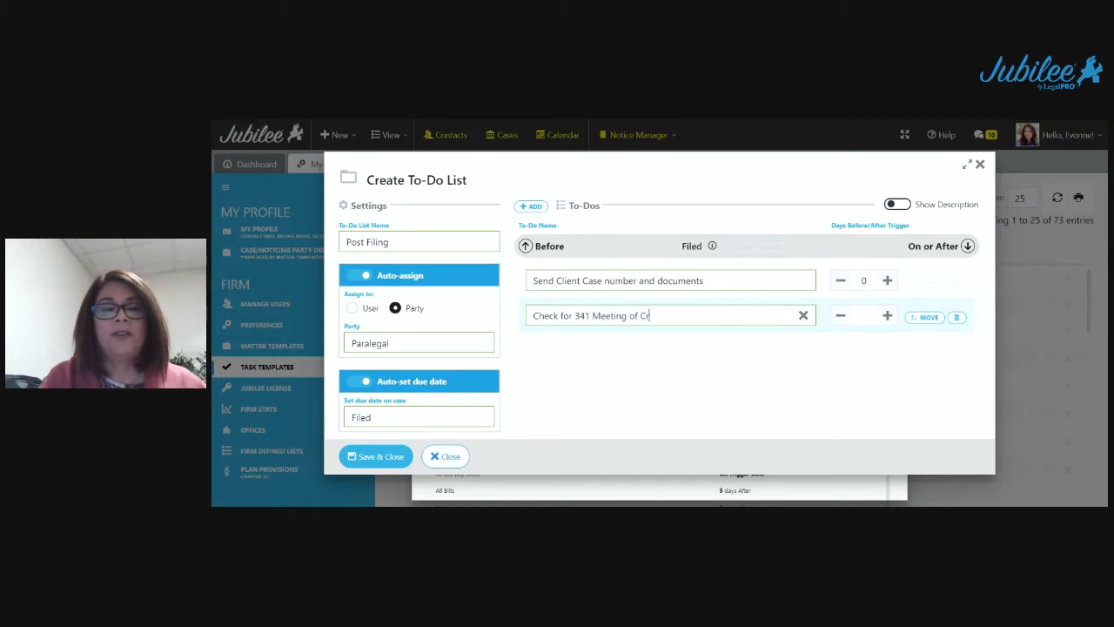
pyautogui.write('editor Date')
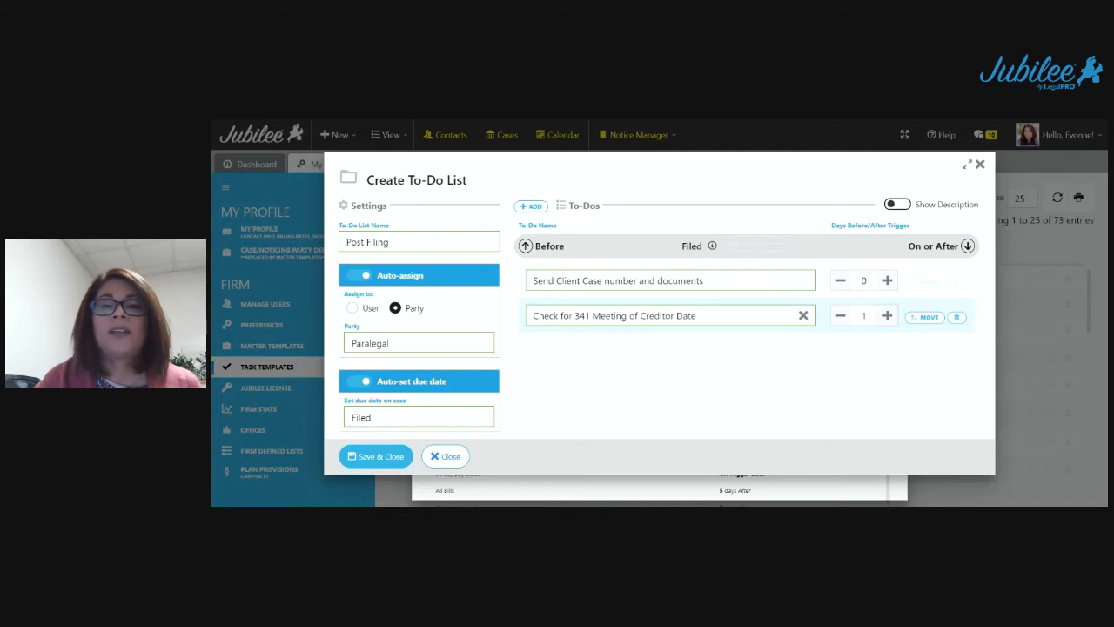
pyautogui.click(886, 316)
pyautogui.click(887, 316)
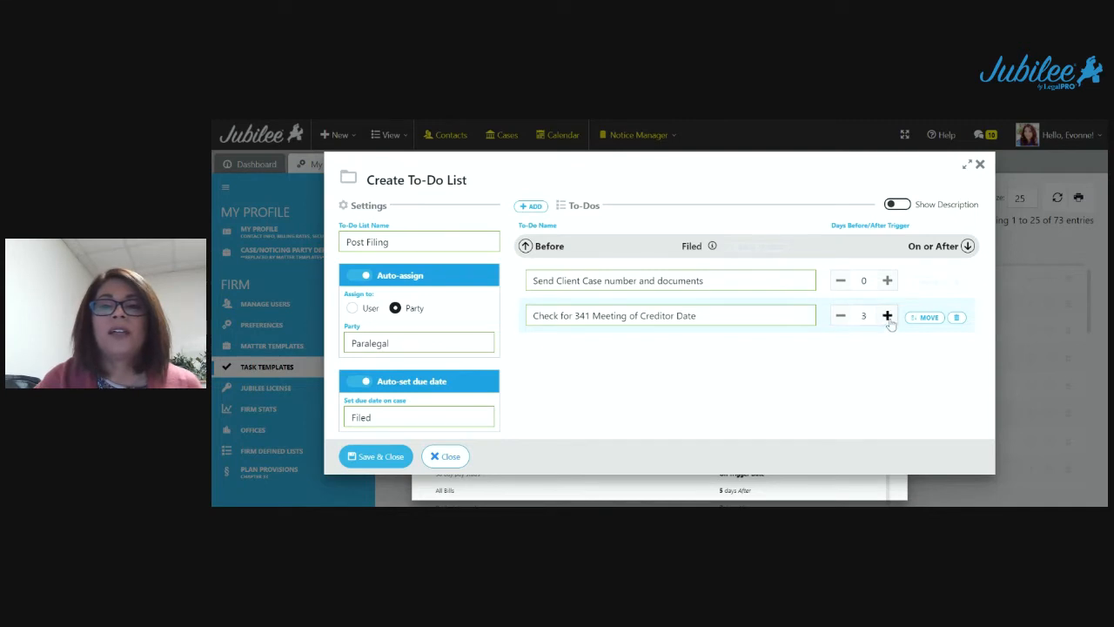
pyautogui.click(668, 315)
pyautogui.write('s')
# Add a third to-do, "Make a call to client to remind of 1st payment due date", due 13 days after the trigger, and save the list.
pyautogui.press('Return')
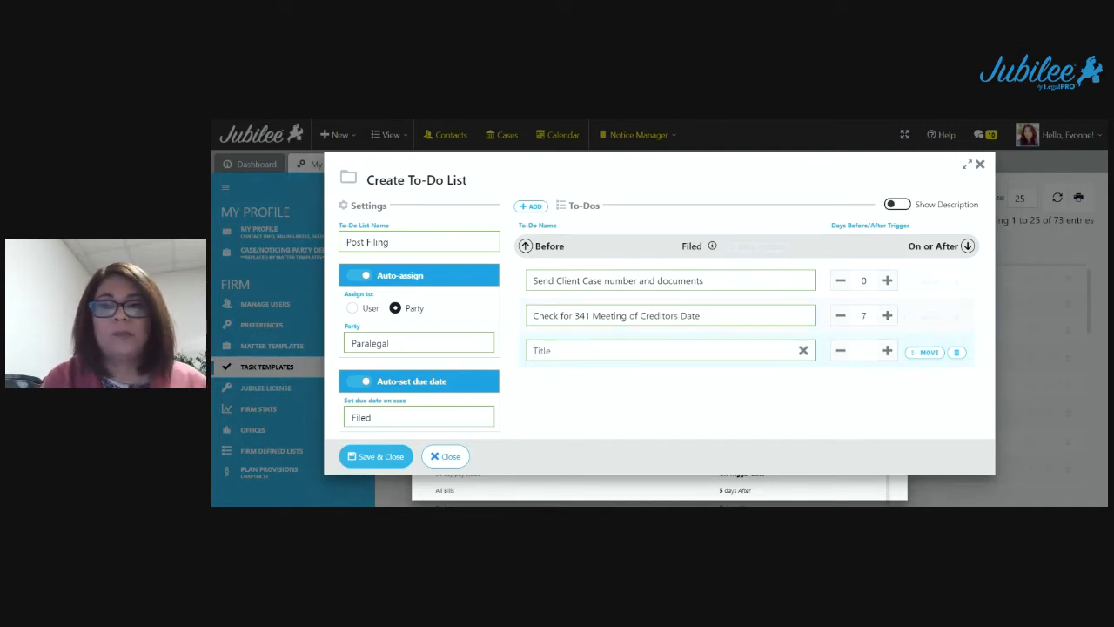
pyautogui.write('Make ')
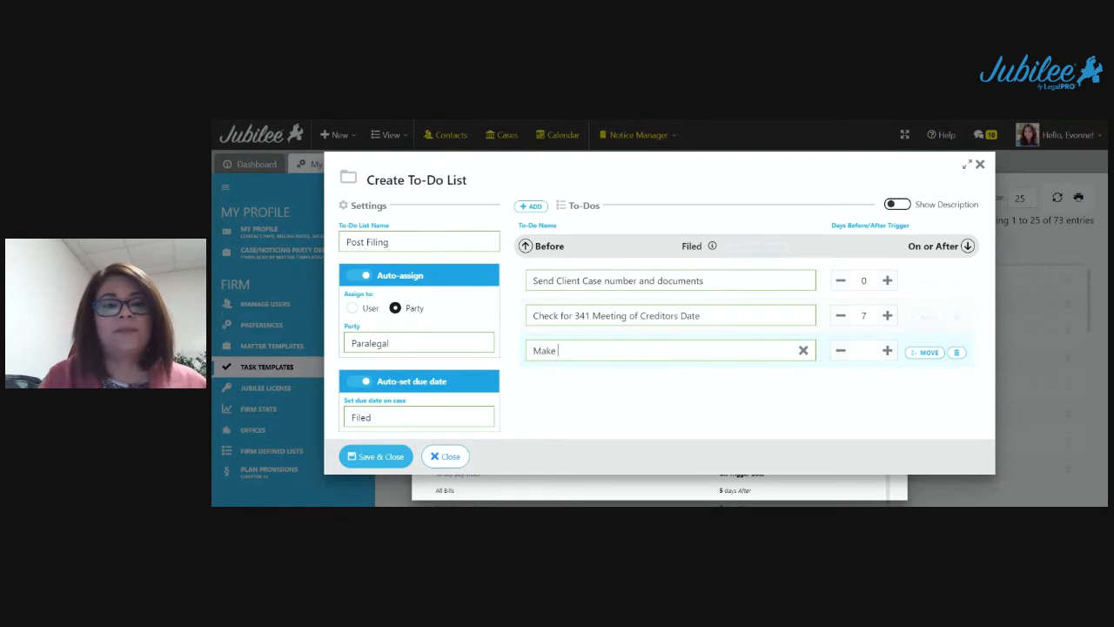
pyautogui.write('a call to cli')
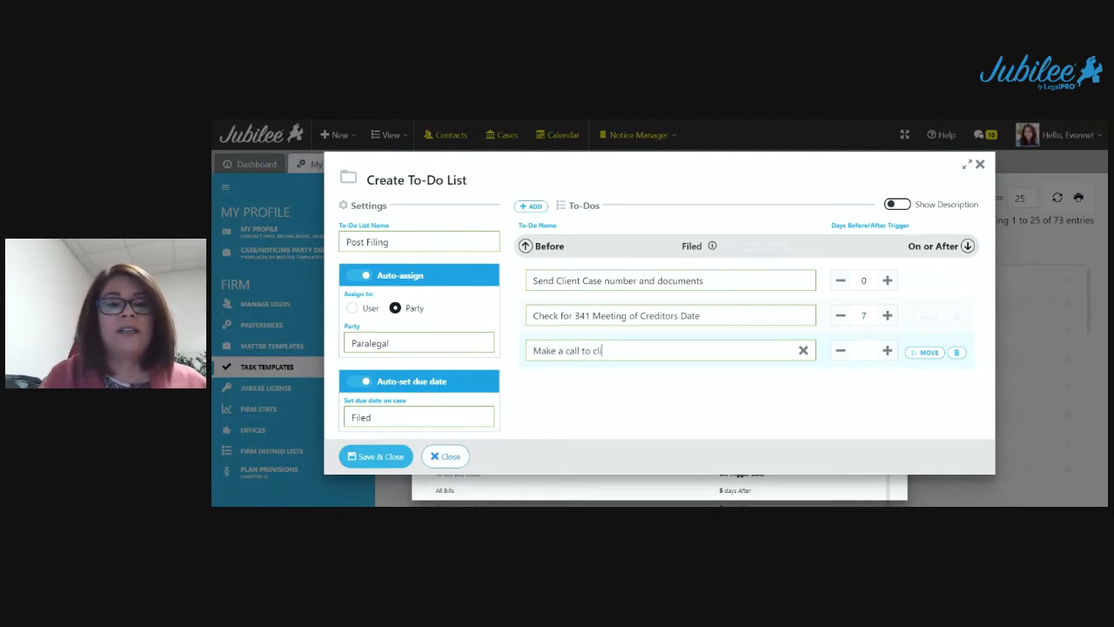
pyautogui.write('ent to remind ')
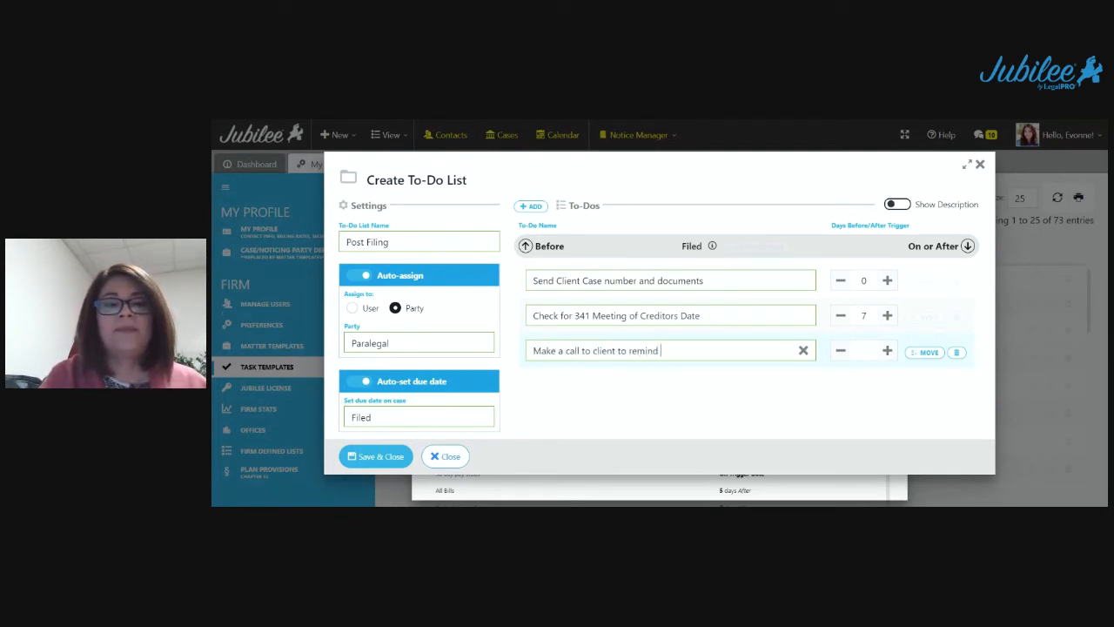
pyautogui.write('of 1st  payment due ')
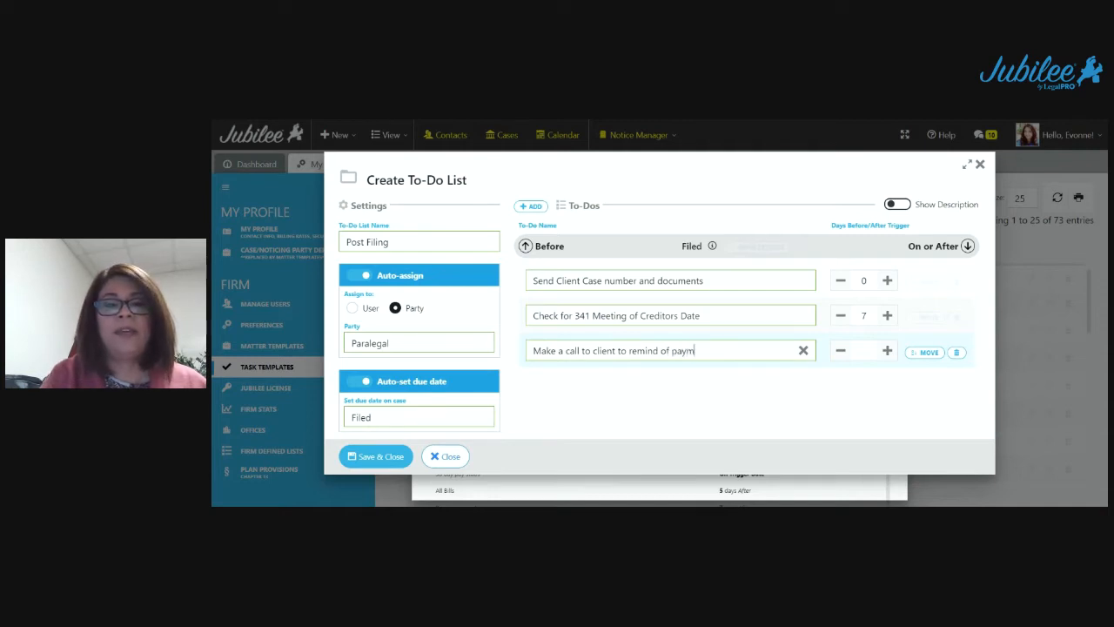
pyautogui.write('date')
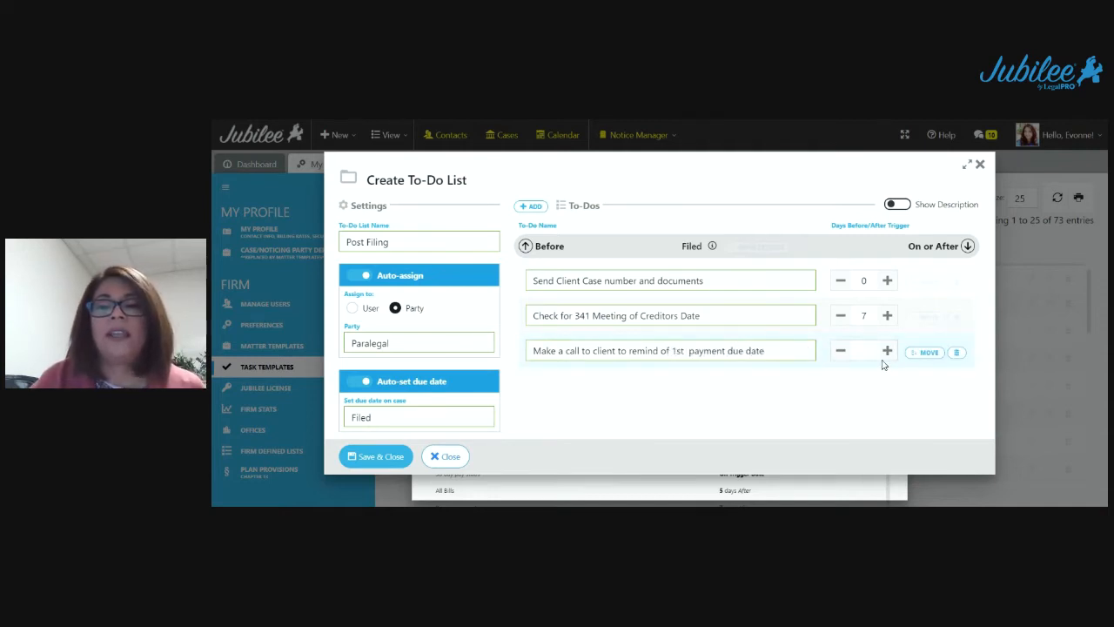
pyautogui.click(888, 352)
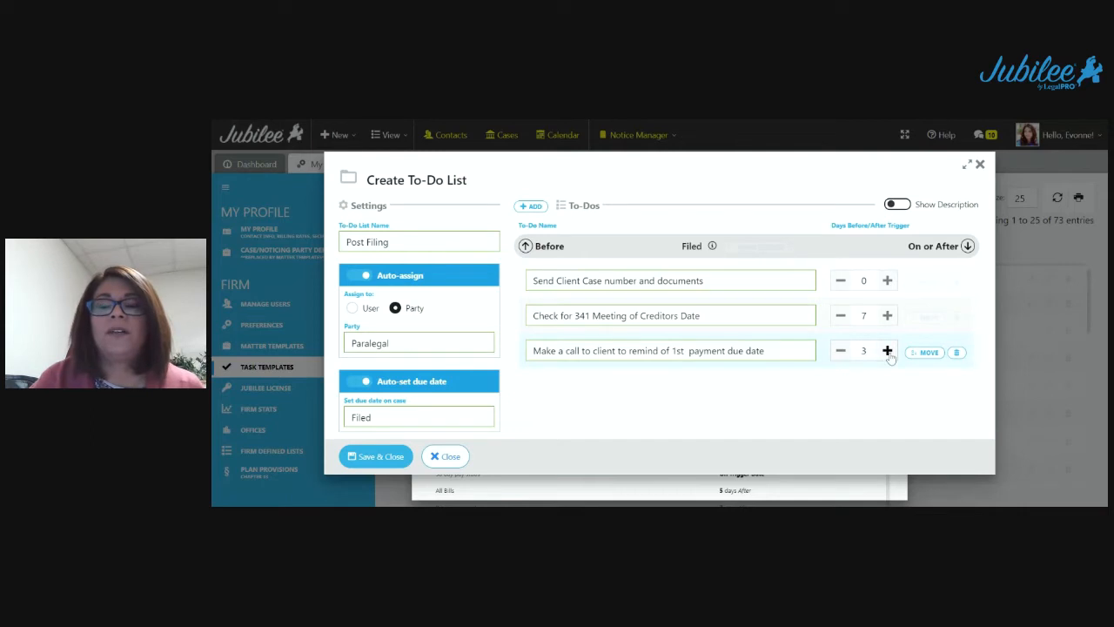
pyautogui.click(887, 352)
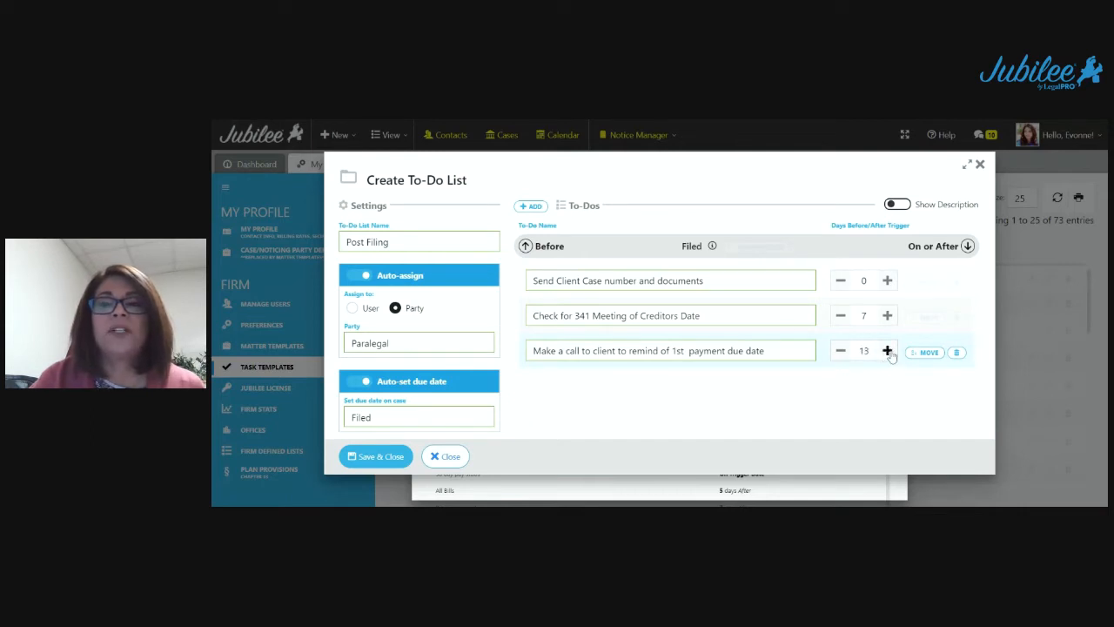
pyautogui.click(364, 456)
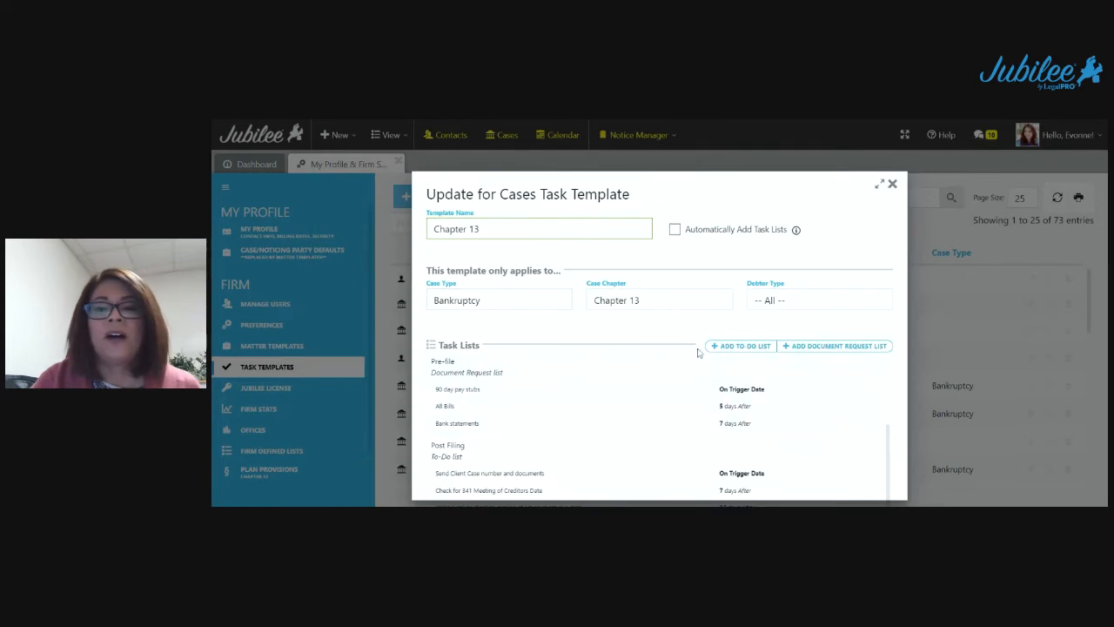
# Add a to-do list named "Dismissal" to the template and auto-assign it to the Attorney party.
pyautogui.click(729, 351)
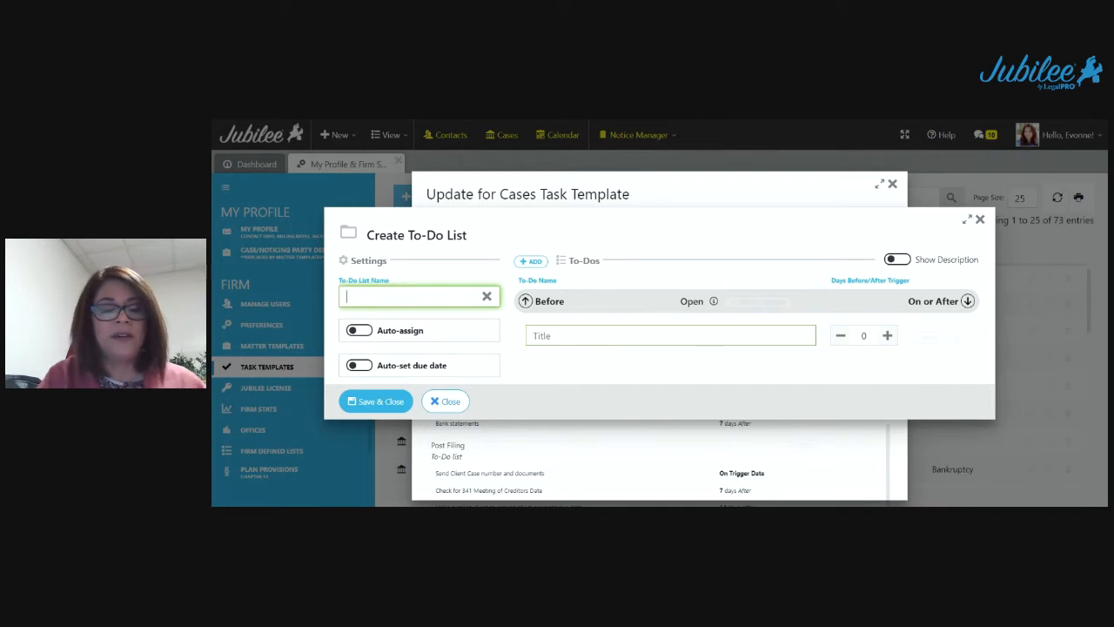
pyautogui.write('Dismissal')
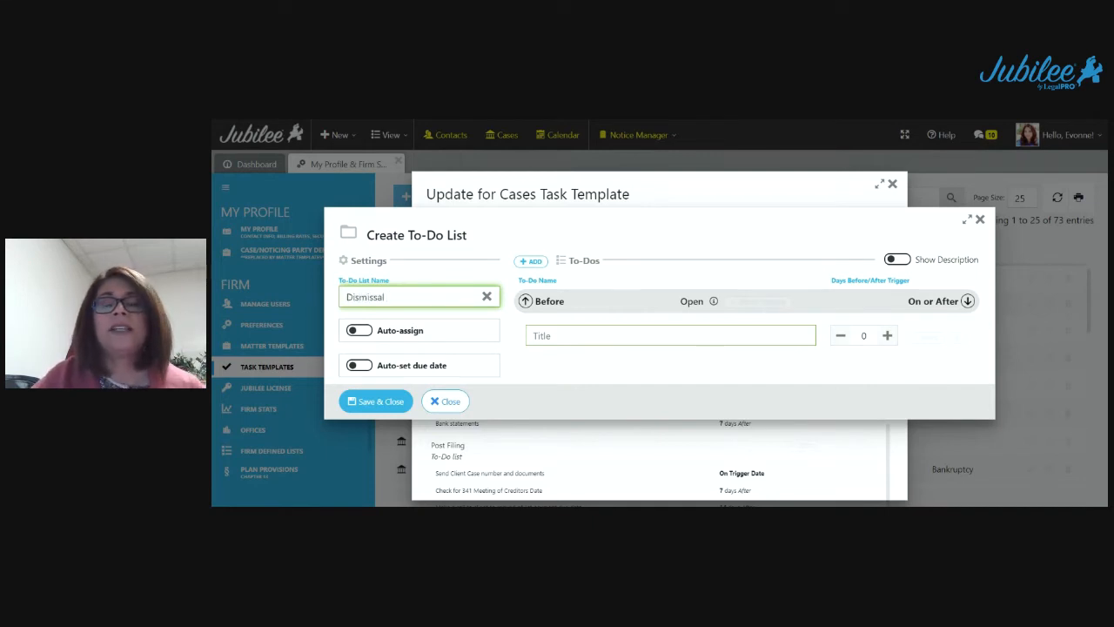
pyautogui.click(392, 330)
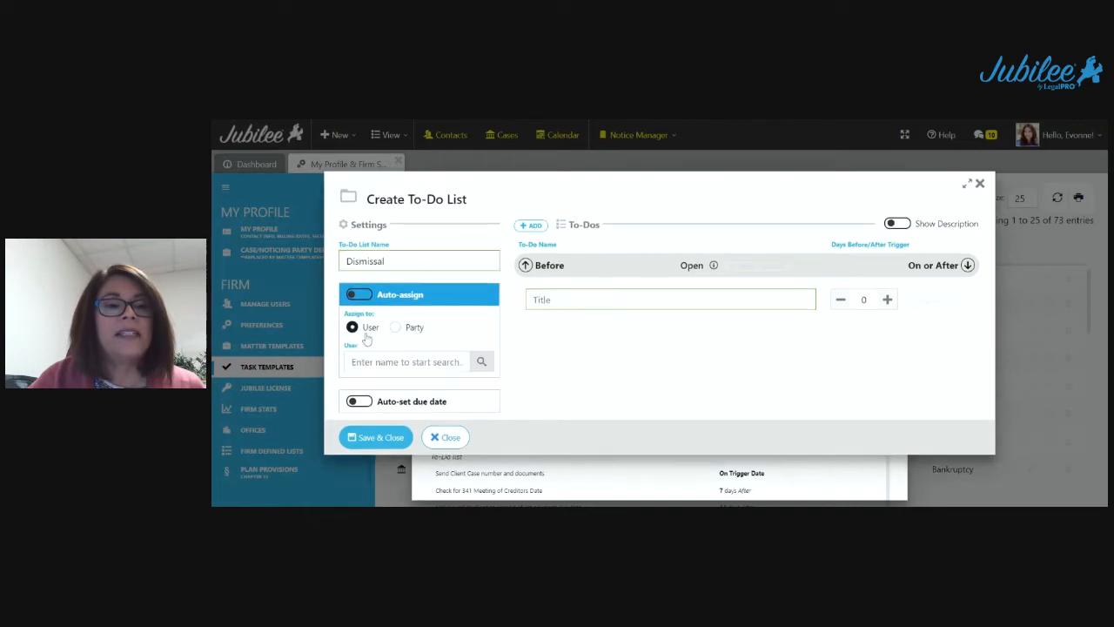
pyautogui.click(396, 326)
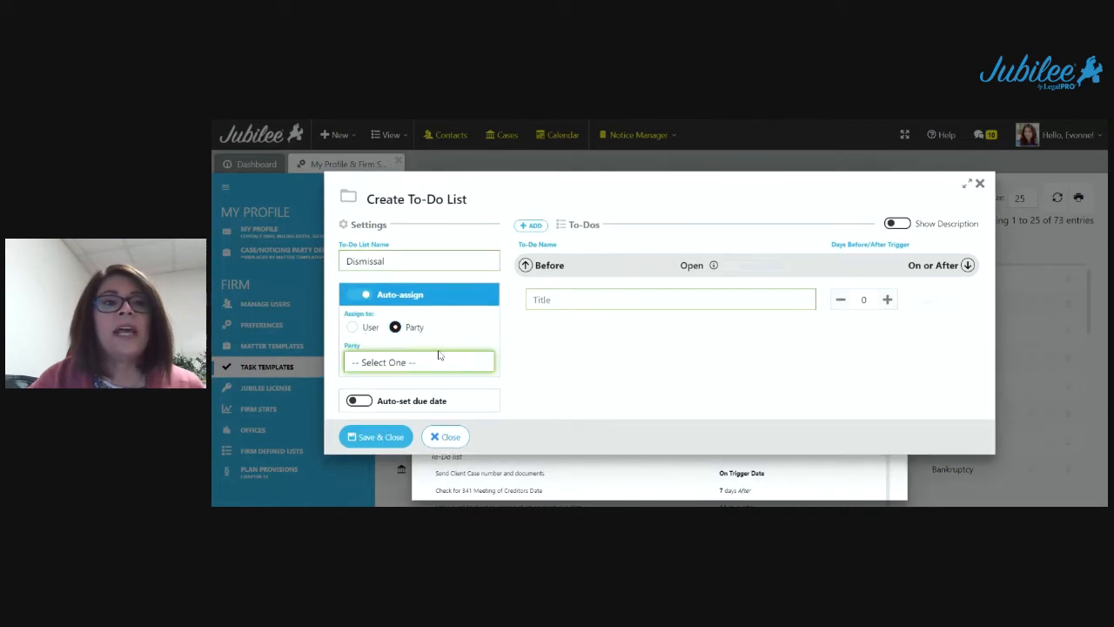
pyautogui.click(439, 361)
# Turn on automatic due dates for the Dismissal list, based on a case Workflow Step Change.
pyautogui.click(405, 401)
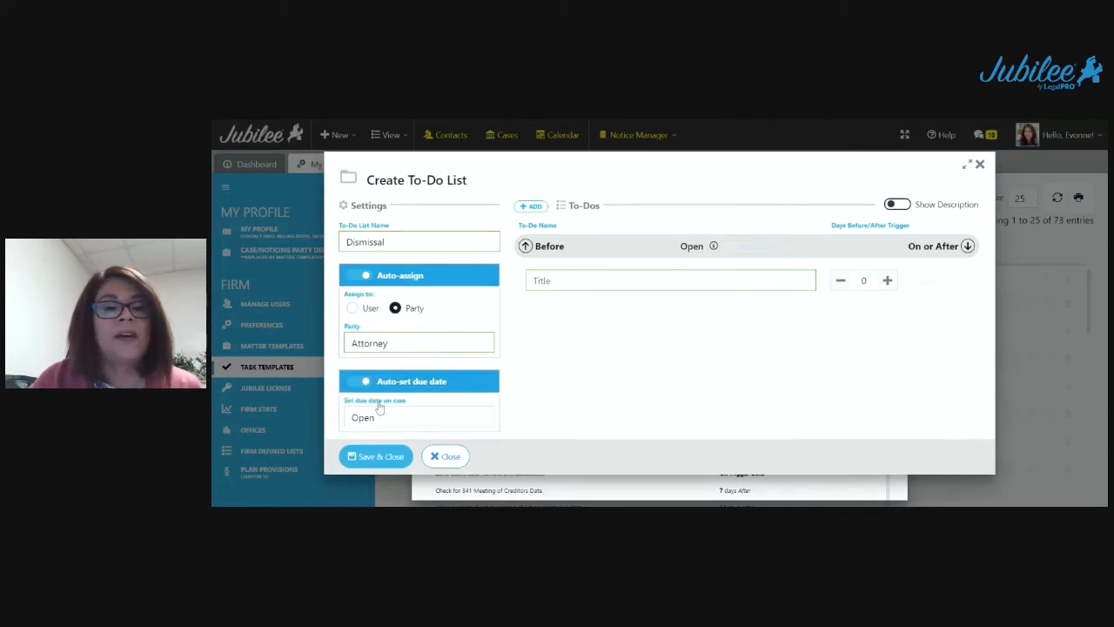
pyautogui.click(452, 425)
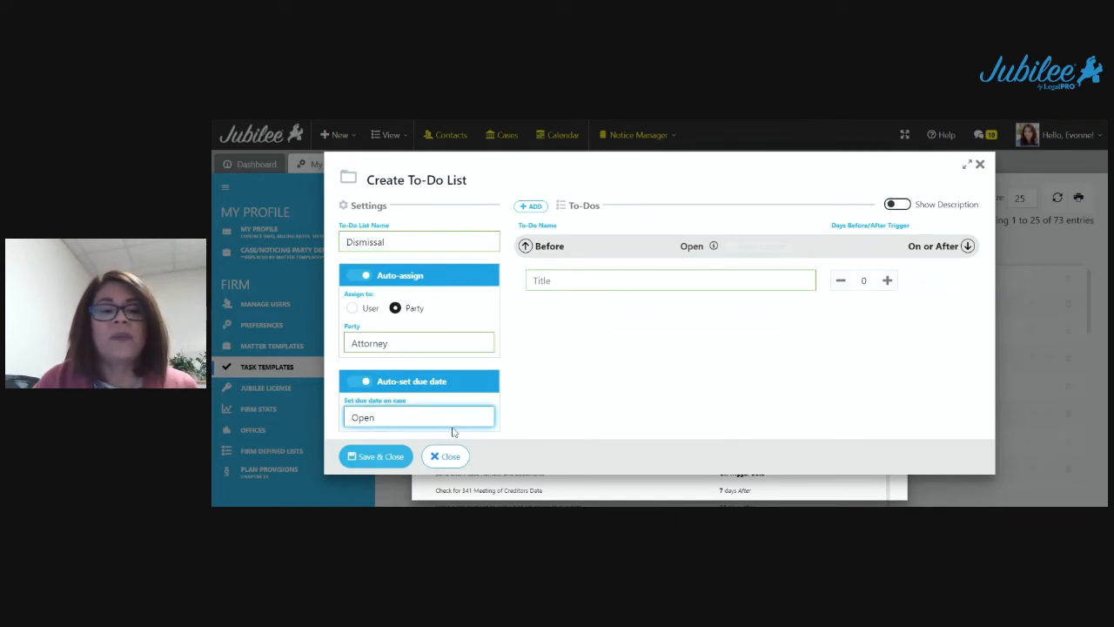
pyautogui.click(409, 454)
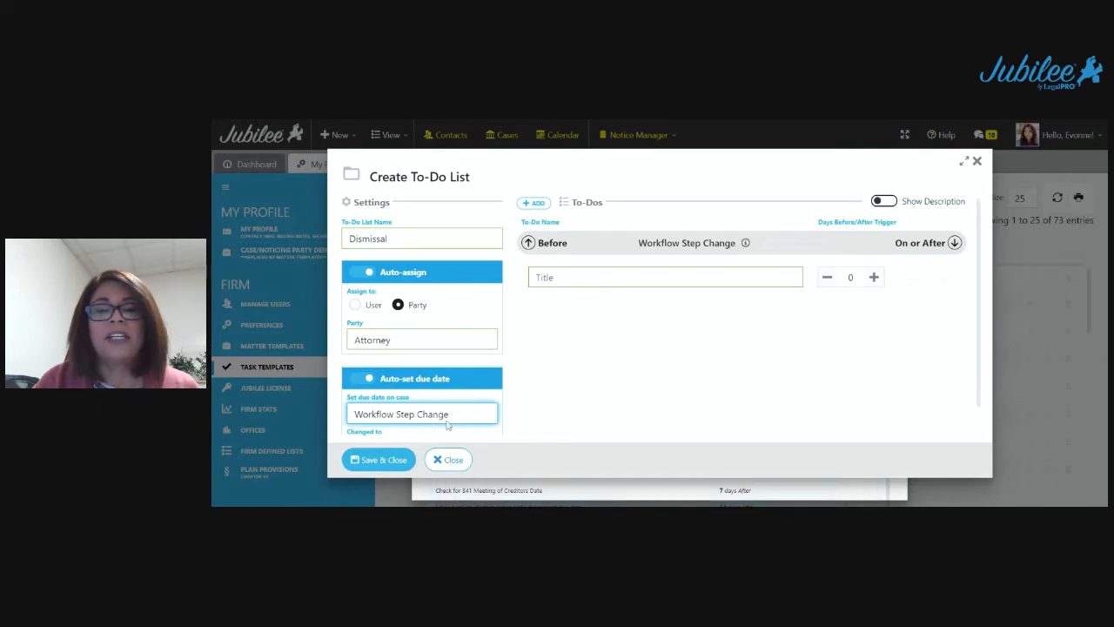
pyautogui.scroll(-1, 484, 418)
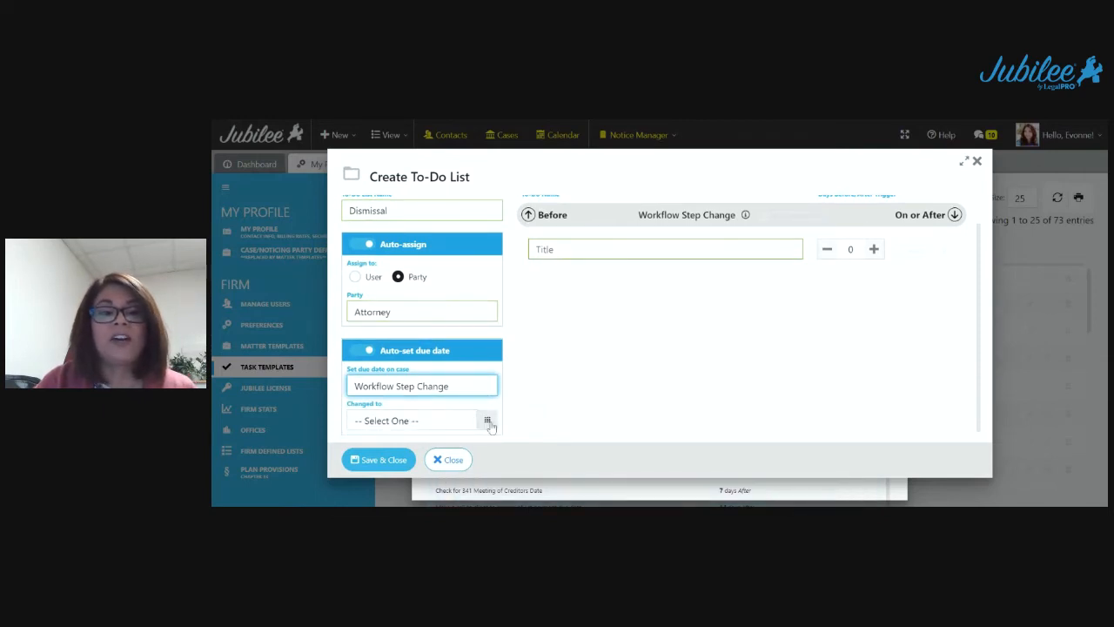
pyautogui.click(451, 425)
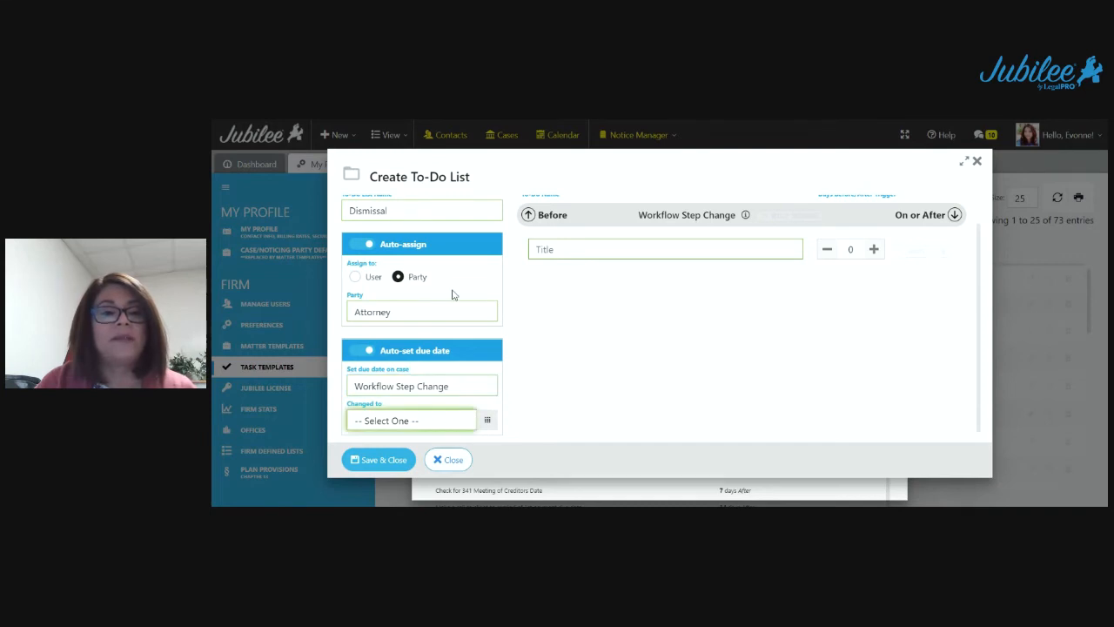
# Create a custom workflow step "Dismissal" described as "Motion to Dismiss filed" and use it as the step change that triggers due dates.
pyautogui.click(488, 421)
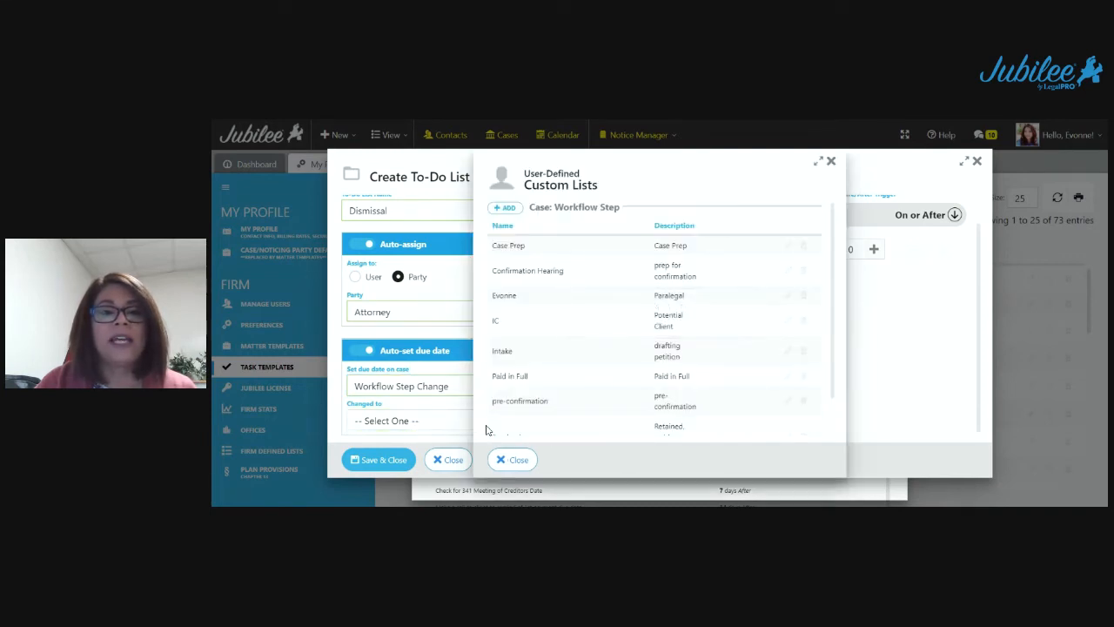
pyautogui.click(505, 209)
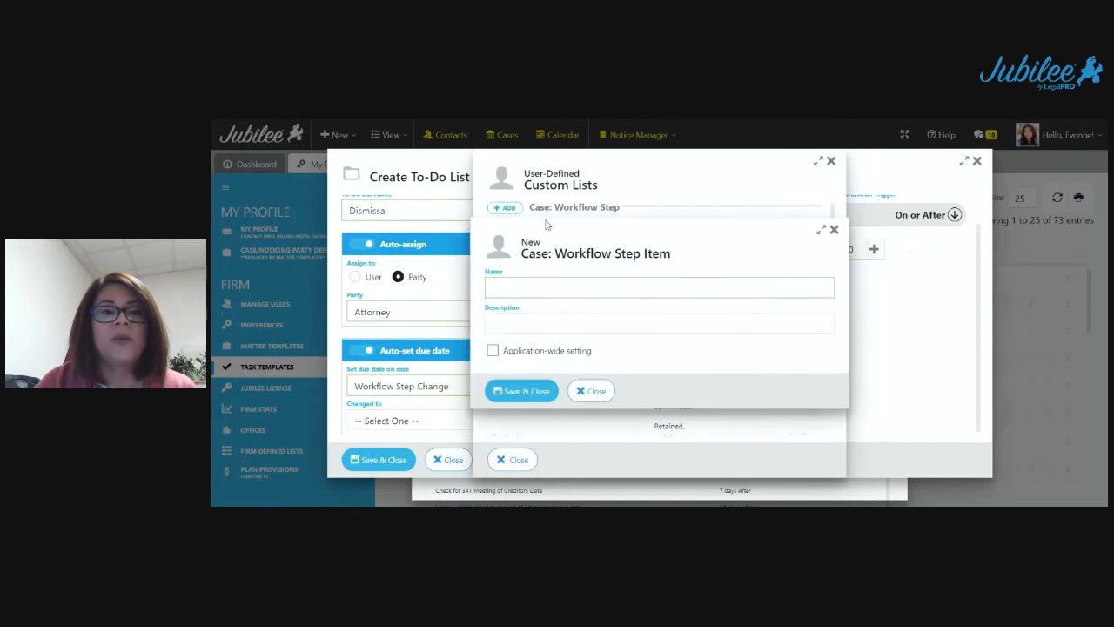
pyautogui.click(591, 286)
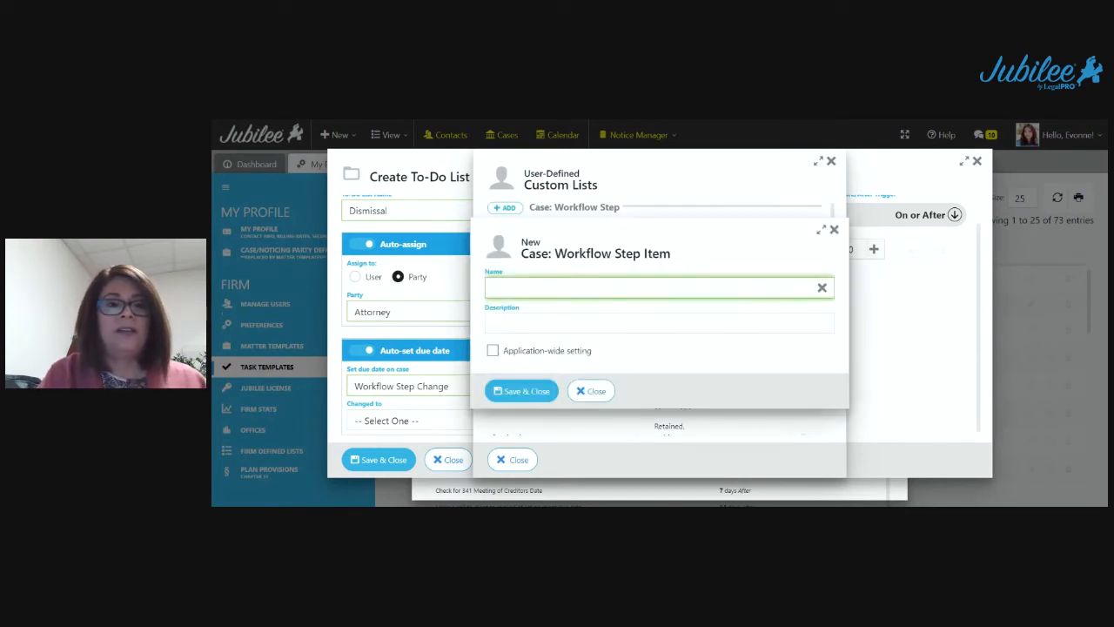
pyautogui.write('Dis')
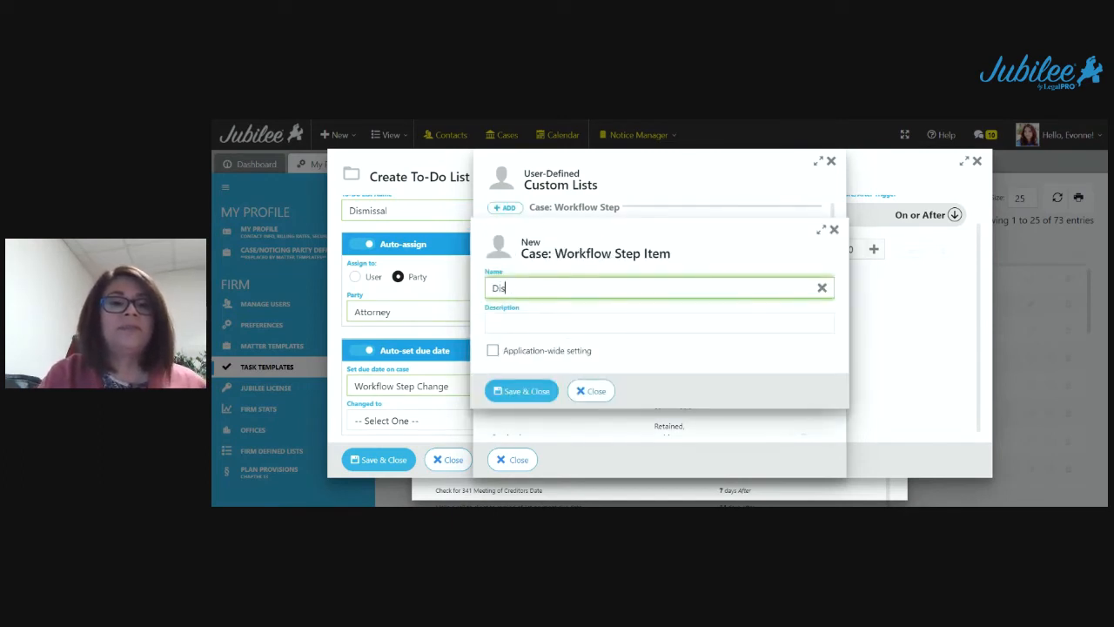
pyautogui.write('mmissal')
pyautogui.press('Tab')
pyautogui.write('Motion to D')
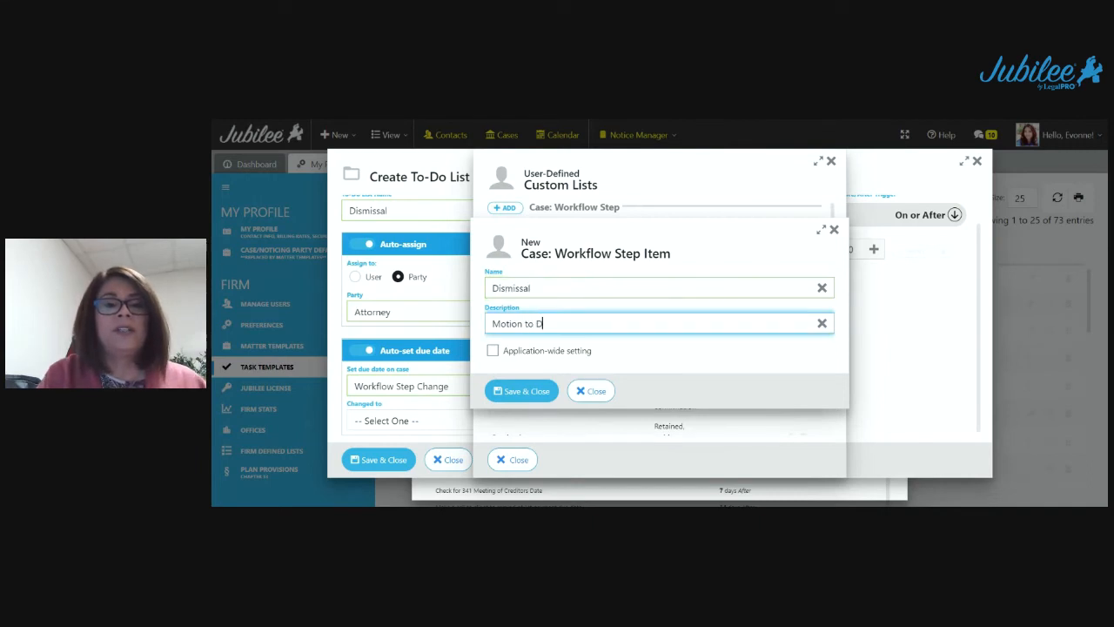
pyautogui.write('ismis')
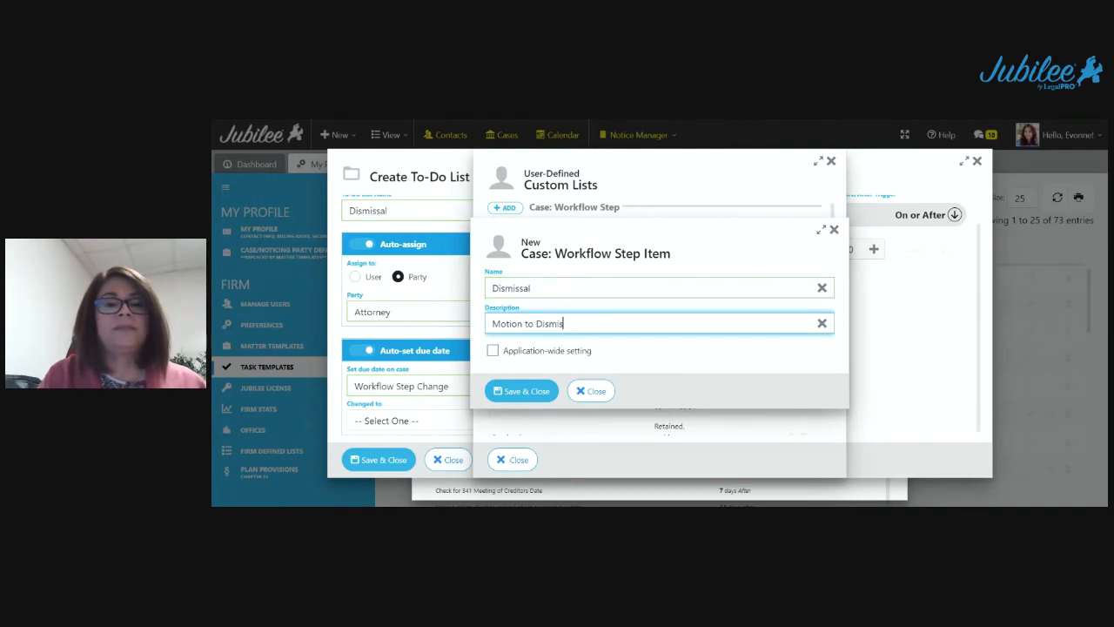
pyautogui.write('s filed')
pyautogui.press('Return')
pyautogui.click(648, 298)
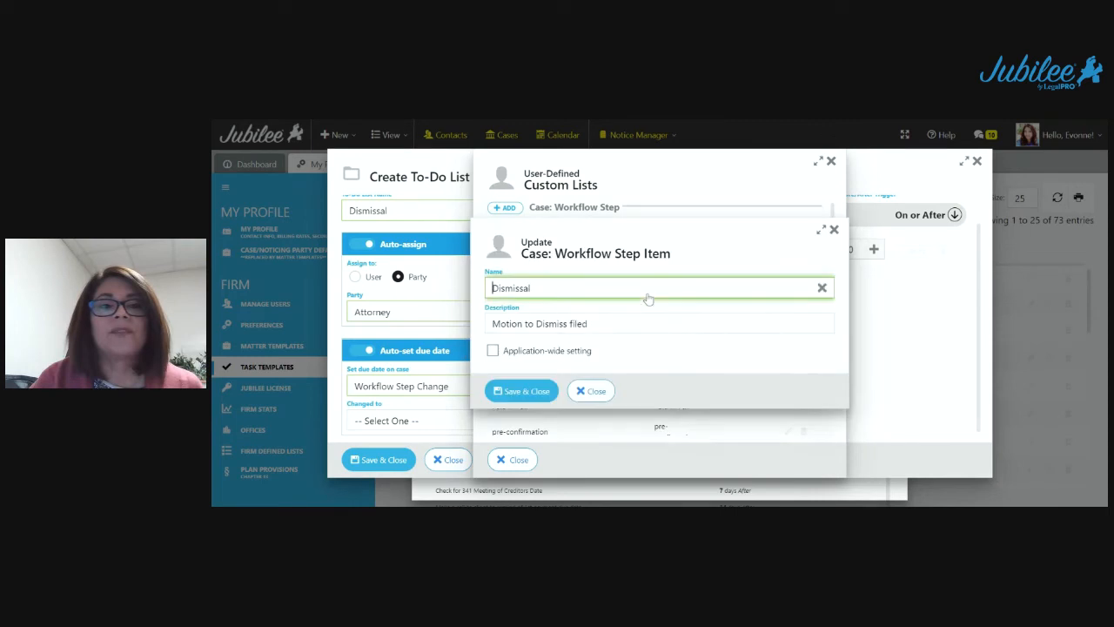
pyautogui.click(600, 392)
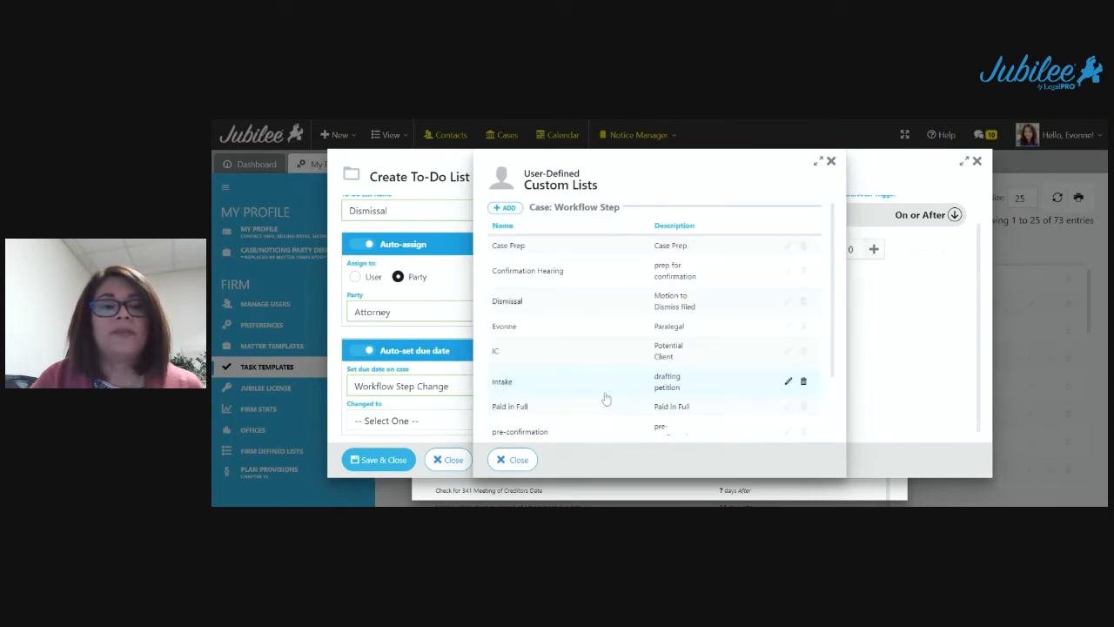
pyautogui.click(519, 460)
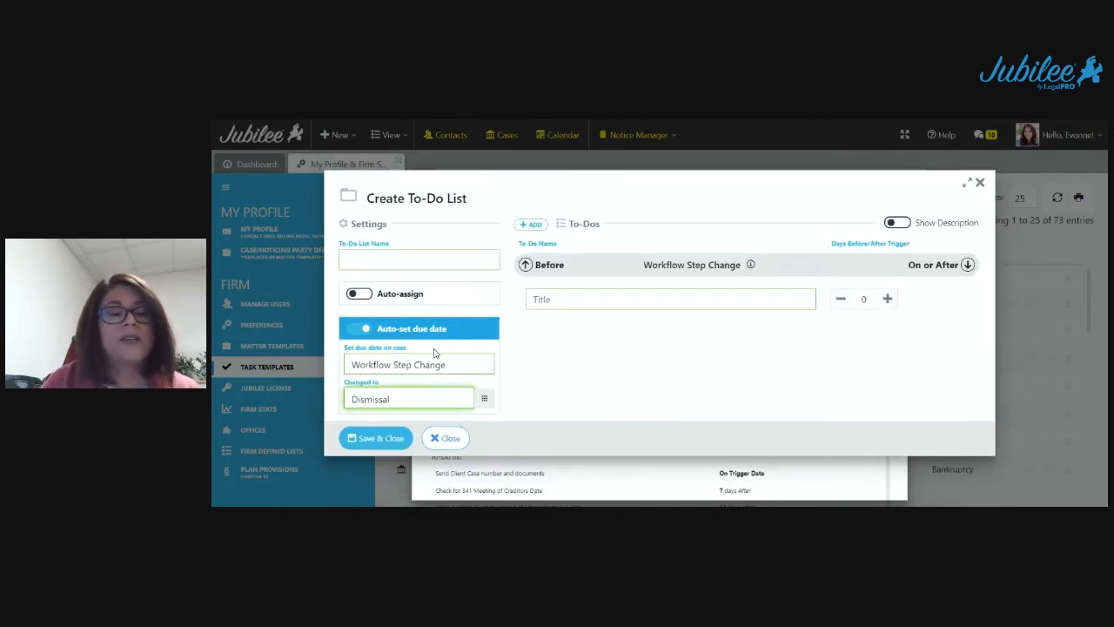
# Name the to-do list "Dismissal" and auto-assign it to the Paralegal party.
pyautogui.click(386, 258)
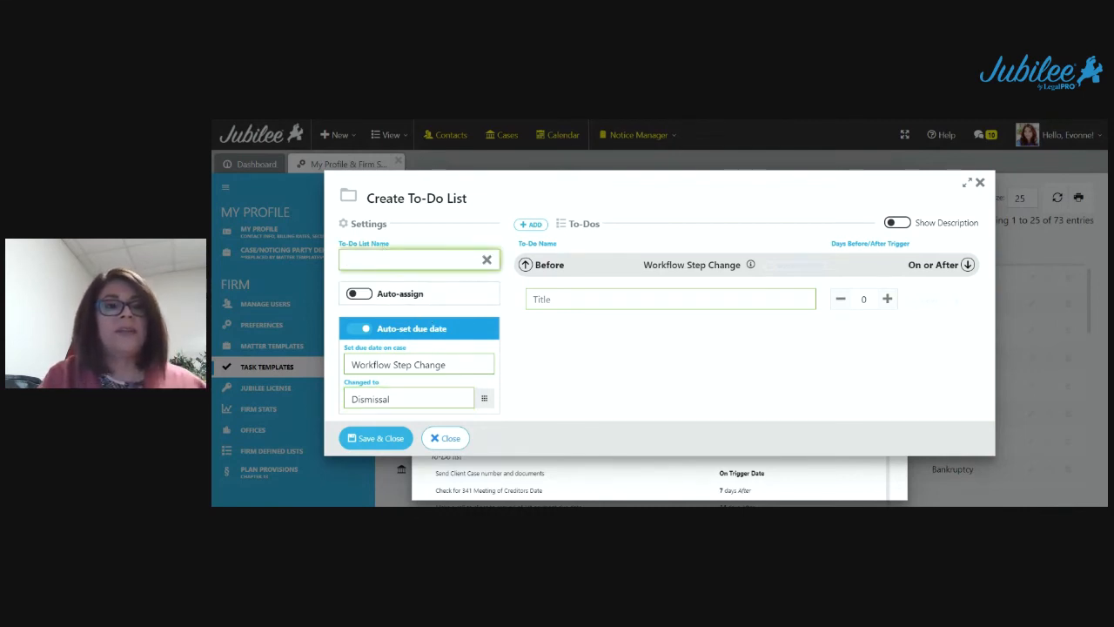
pyautogui.write('Dismissal')
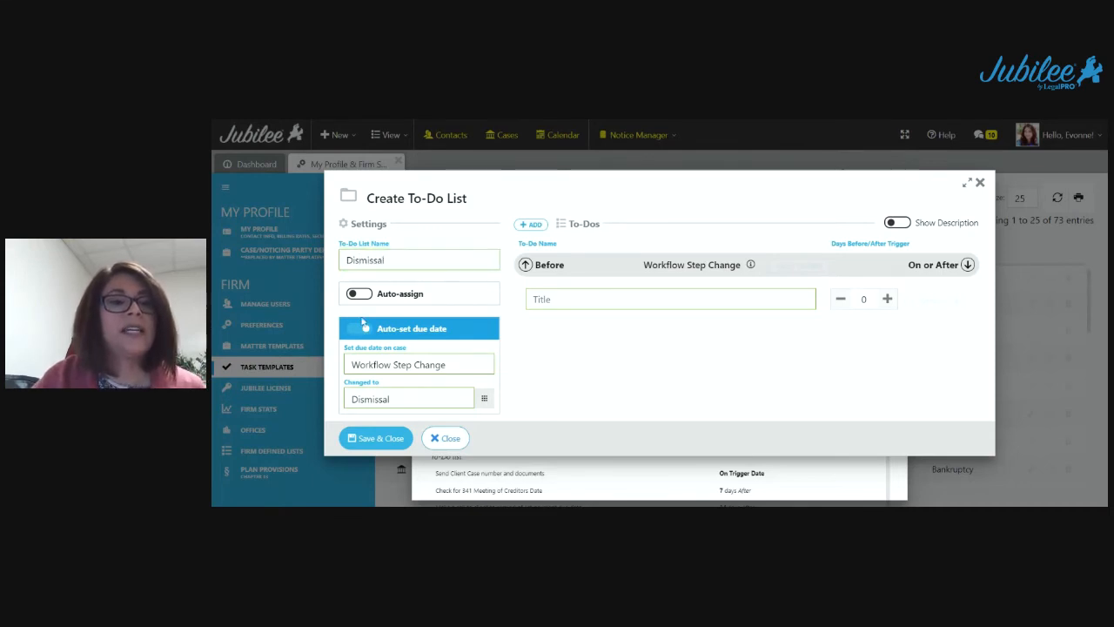
pyautogui.click(359, 293)
pyautogui.click(398, 305)
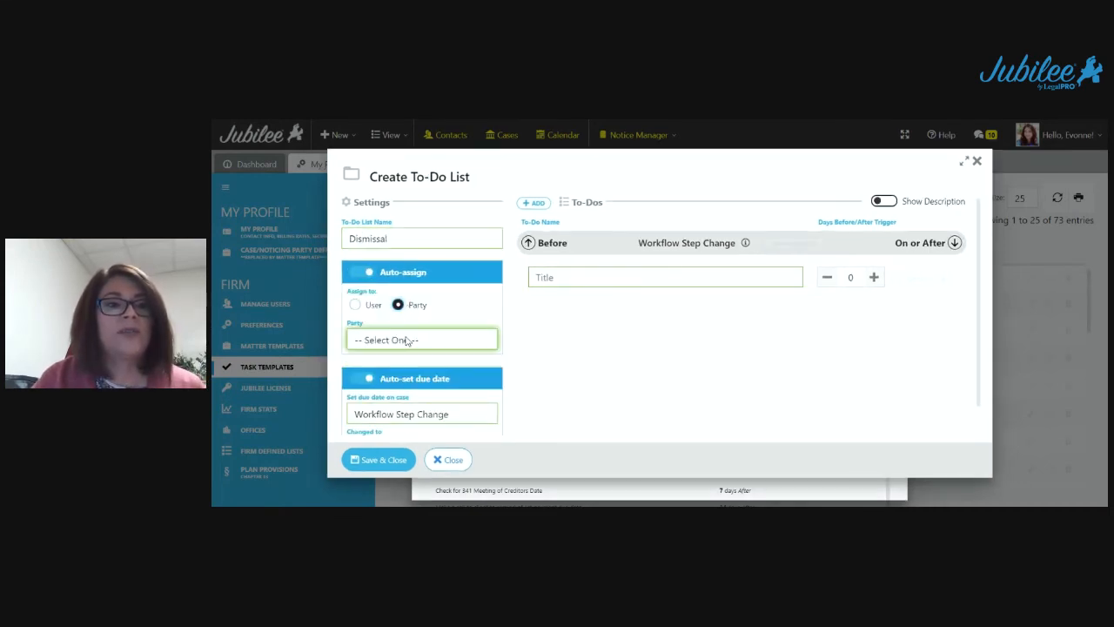
pyautogui.click(396, 379)
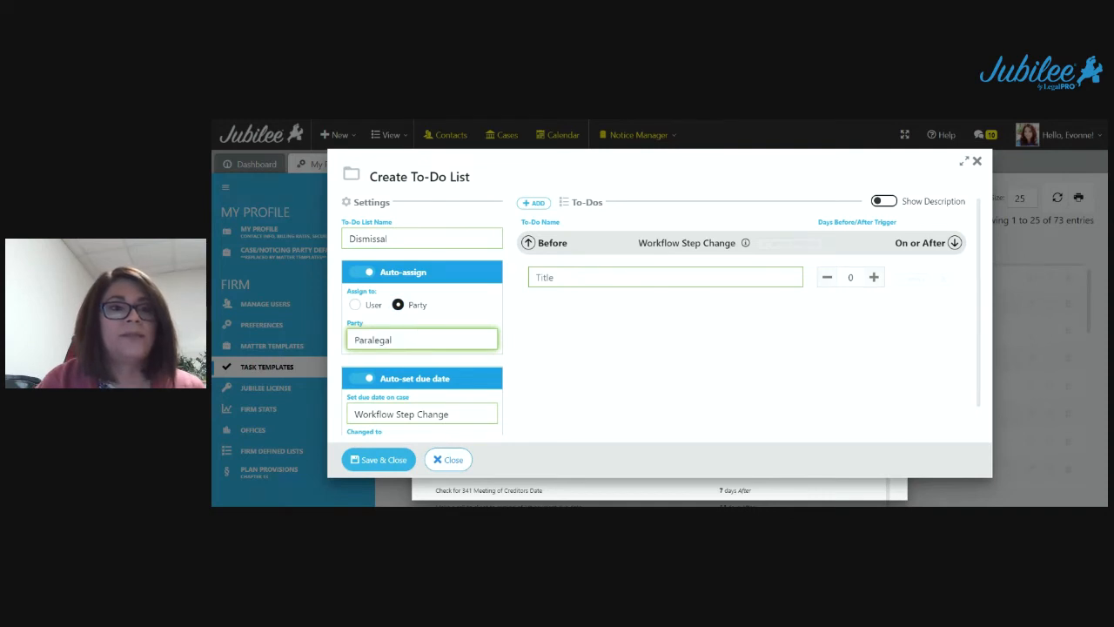
# Title the Dismissal list's first to-do "Send client letter".
pyautogui.click(662, 279)
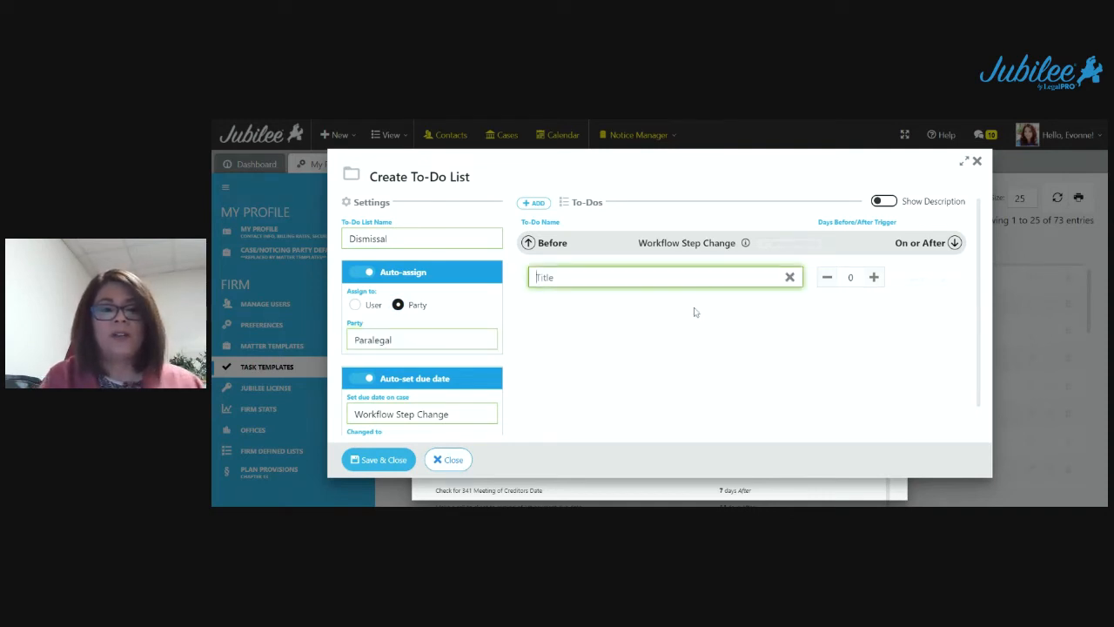
pyautogui.write('Sent')
pyautogui.write('d client letter')
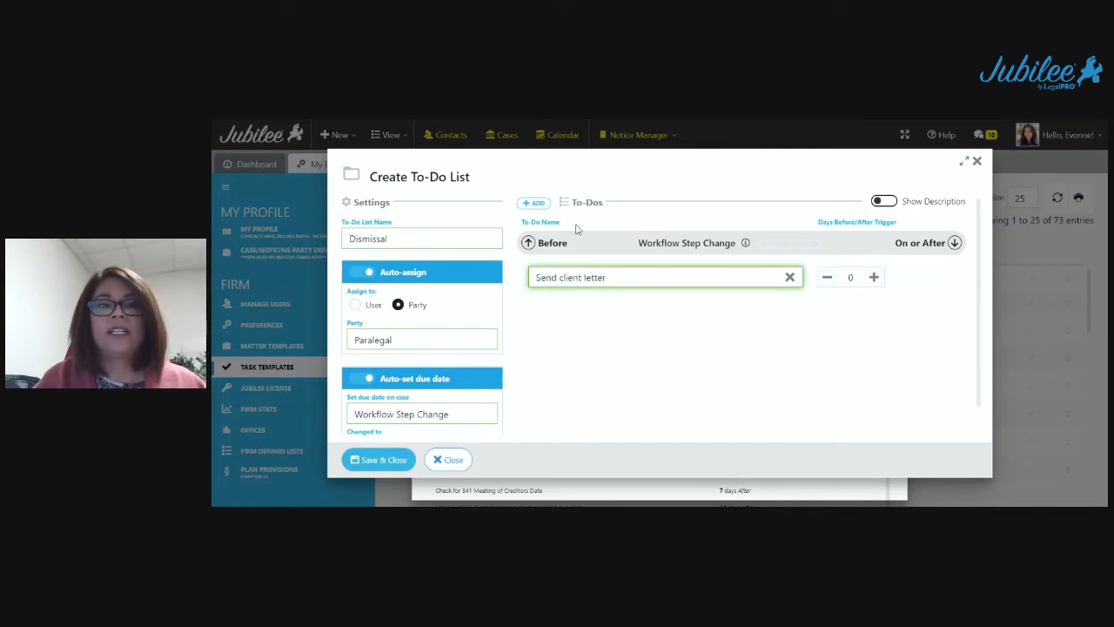
# Add a second to-do titled "Review the Motion to dismiss with Attorney", due 1 day after the trigger.
pyautogui.click(533, 202)
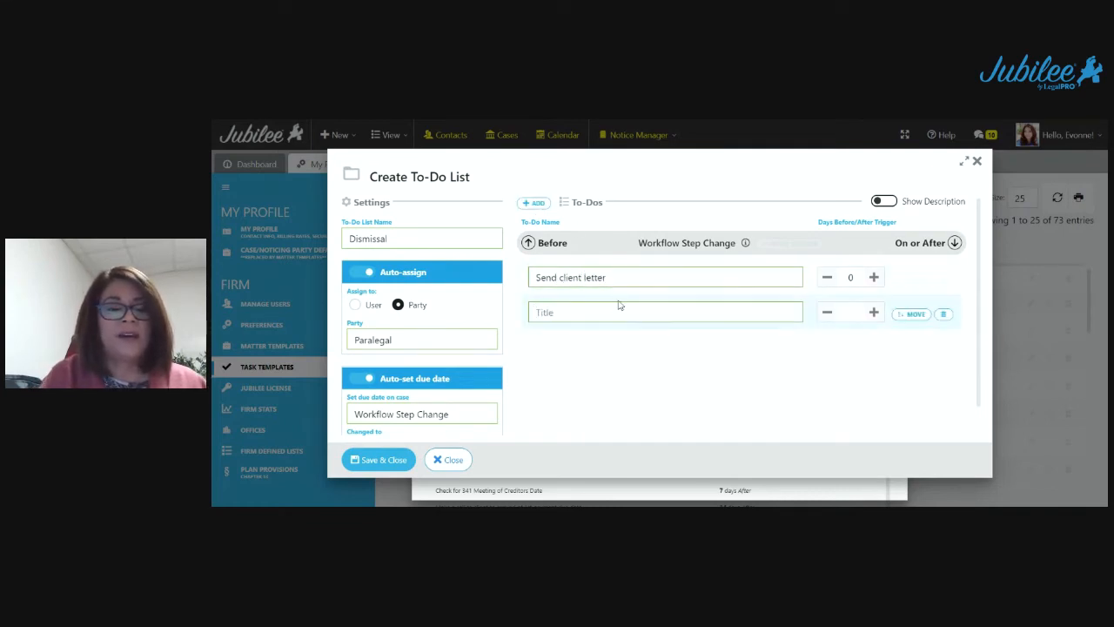
pyautogui.write('R')
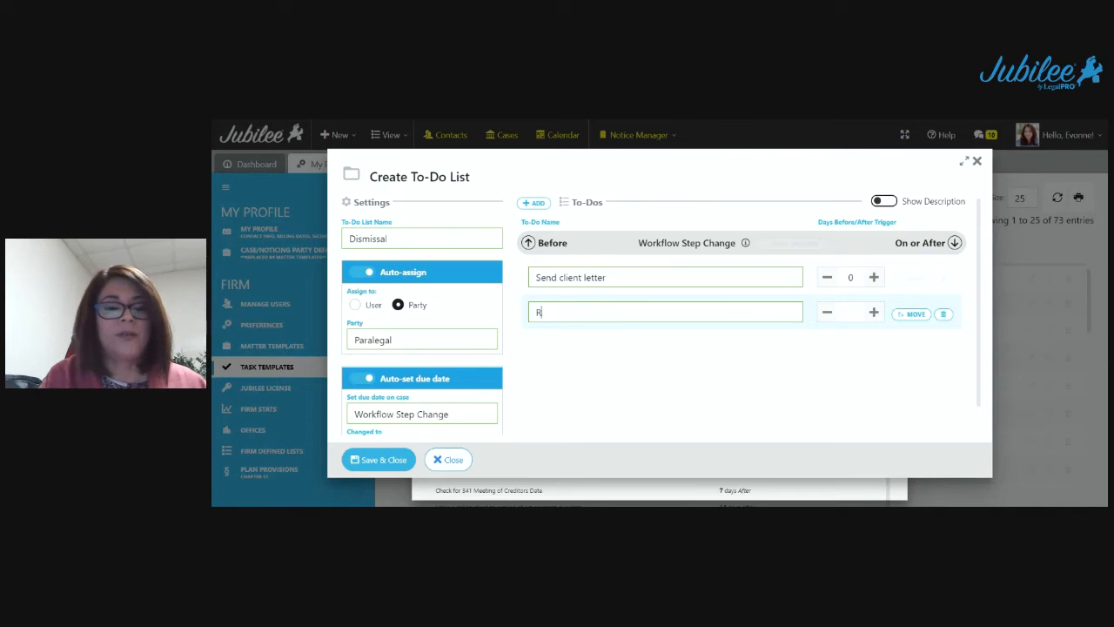
pyautogui.write('eview the')
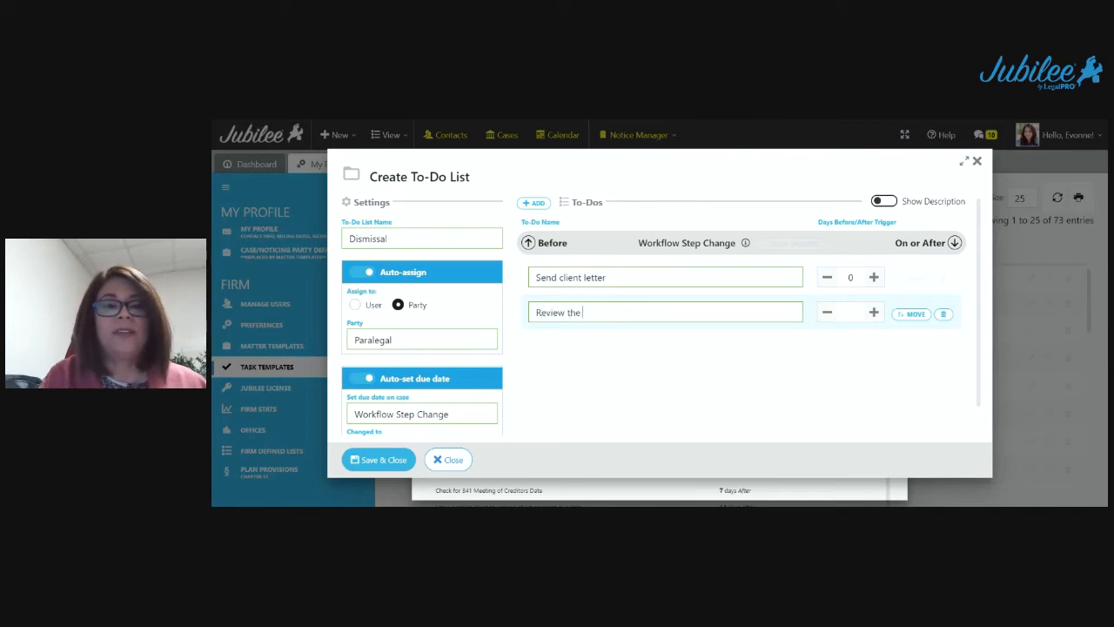
pyautogui.write(' Mo')
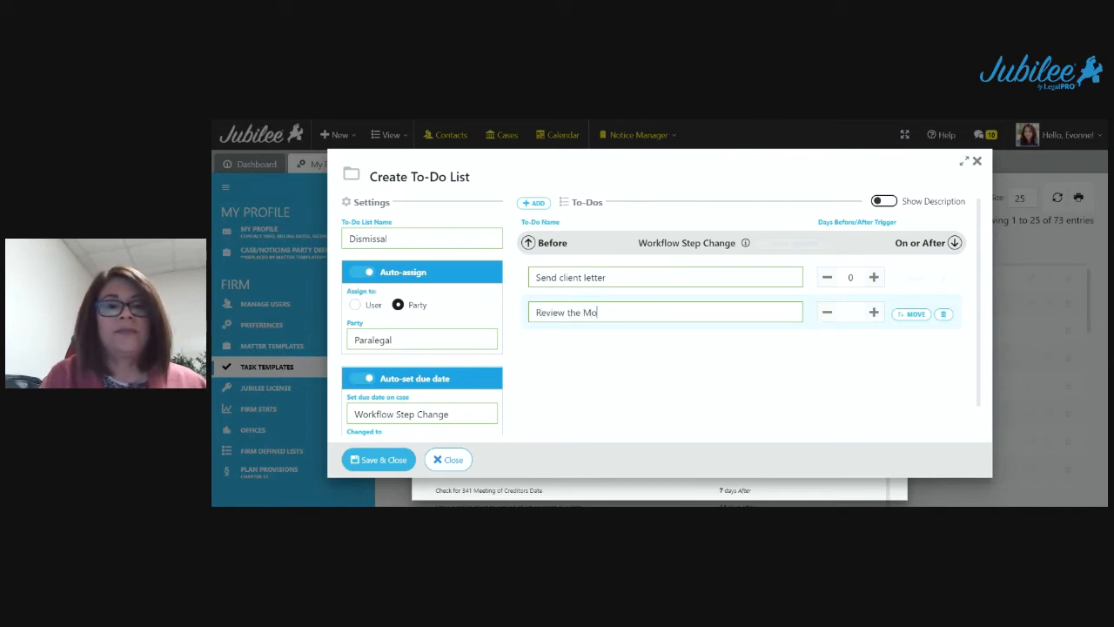
pyautogui.write('tion to dismiss with Atto')
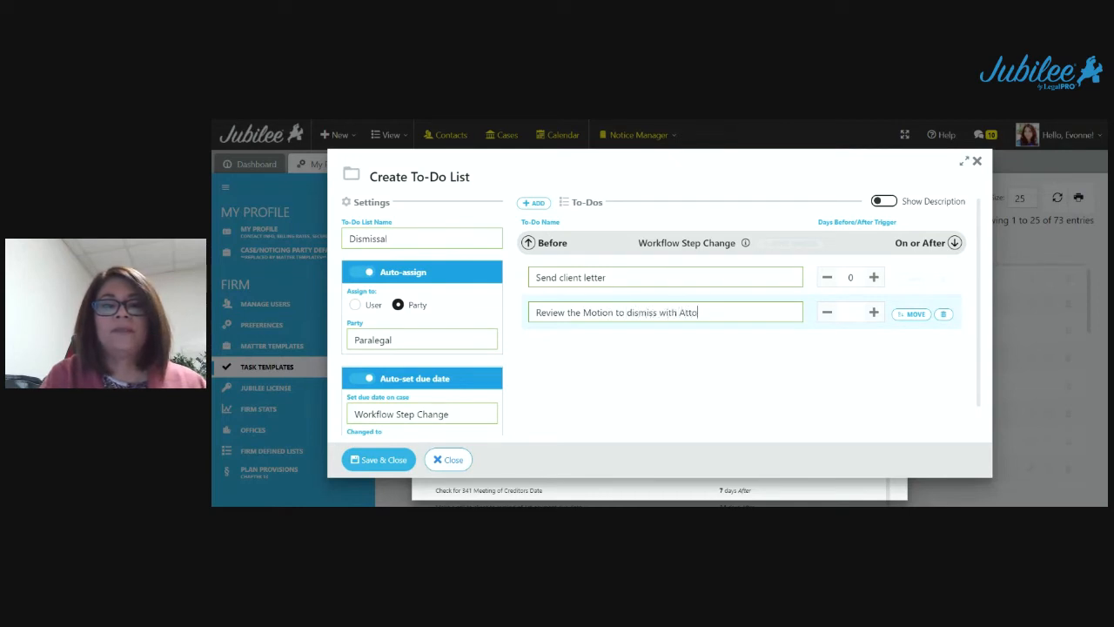
pyautogui.write('rney')
# Add a third to-do titled "Call Trustee", due 2 days after the trigger.
pyautogui.click(533, 202)
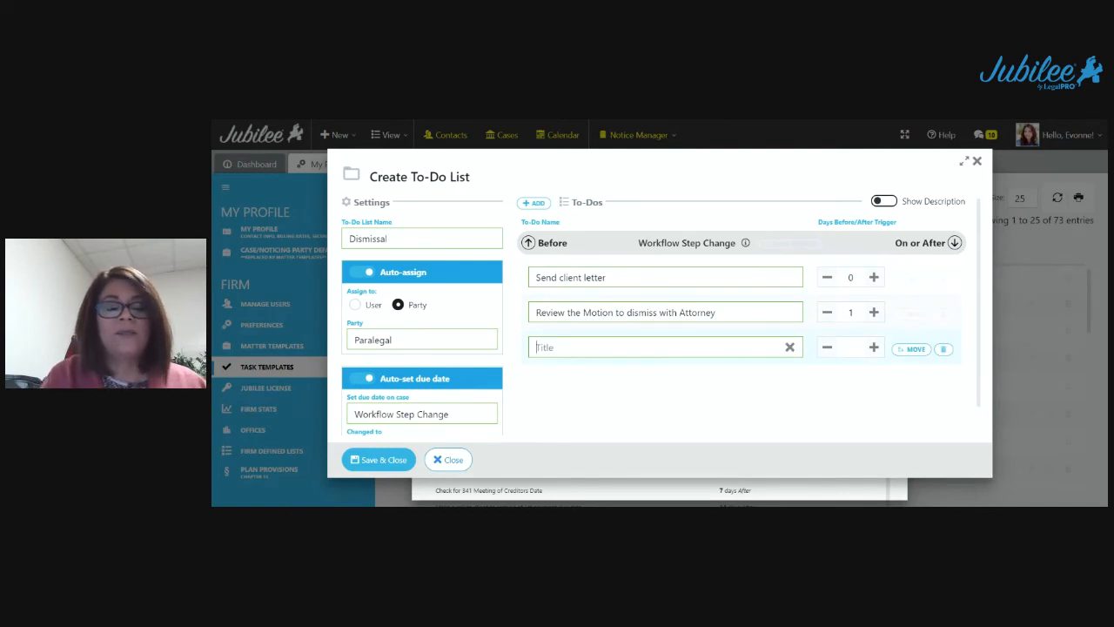
pyautogui.write('Call Tr')
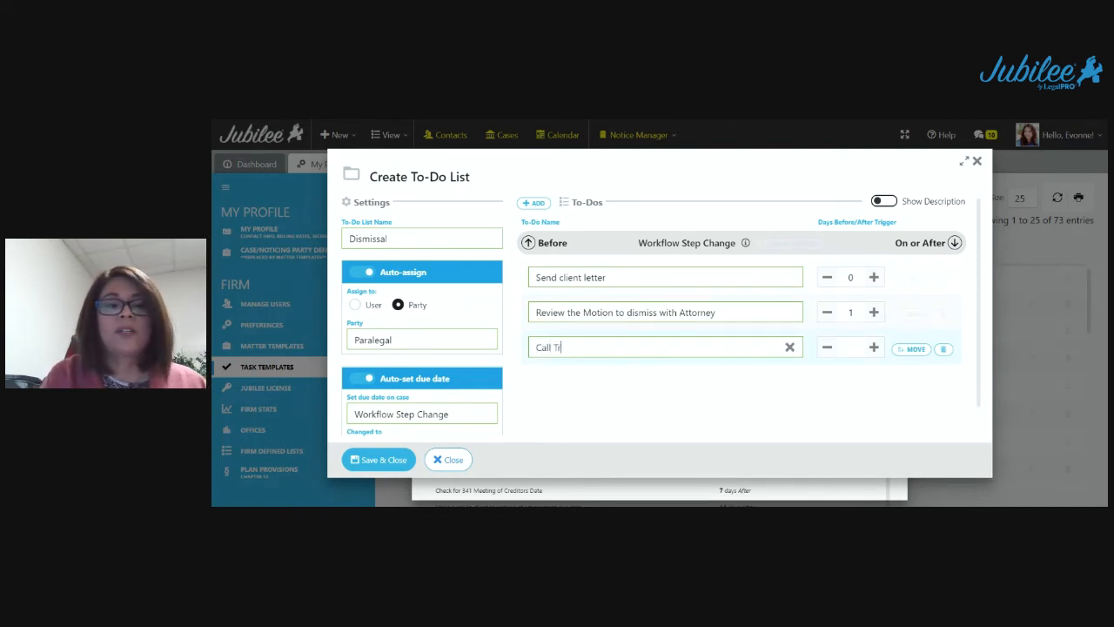
pyautogui.write('ustee')
# Add a fourth to-do titled "Check on Debtors payments", due 4 days after the trigger.
pyautogui.press('Return')
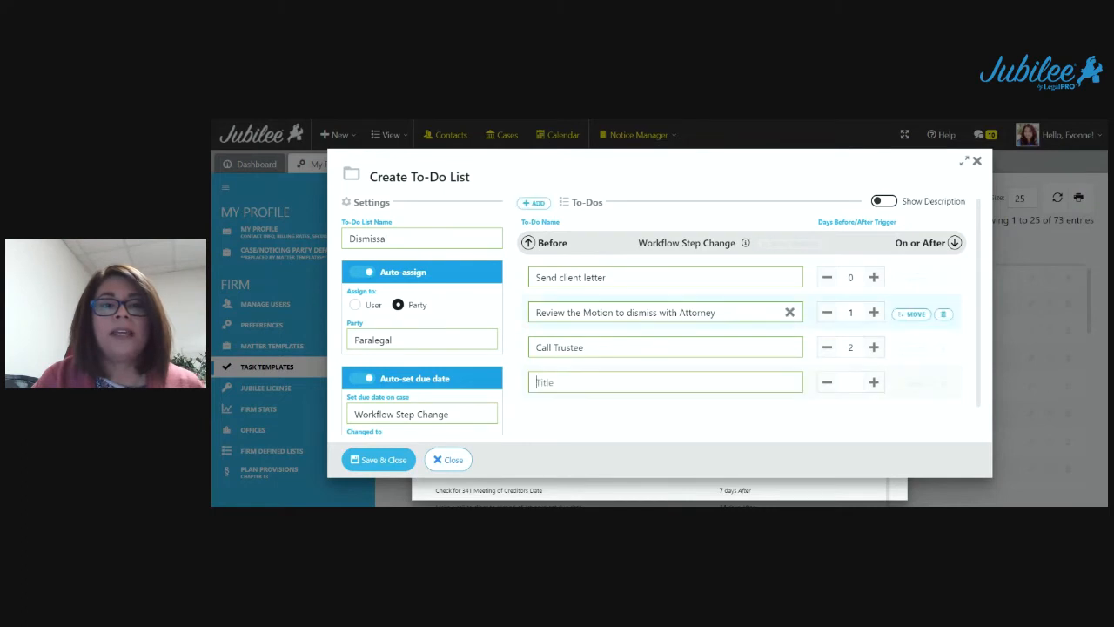
pyautogui.write('Check on')
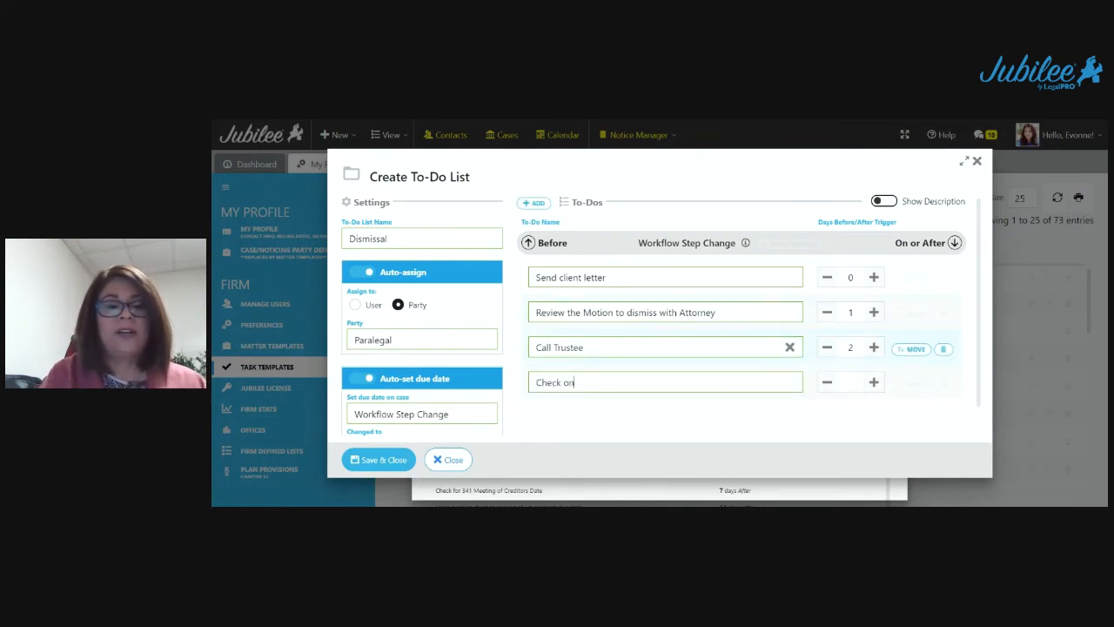
pyautogui.write(' Deb')
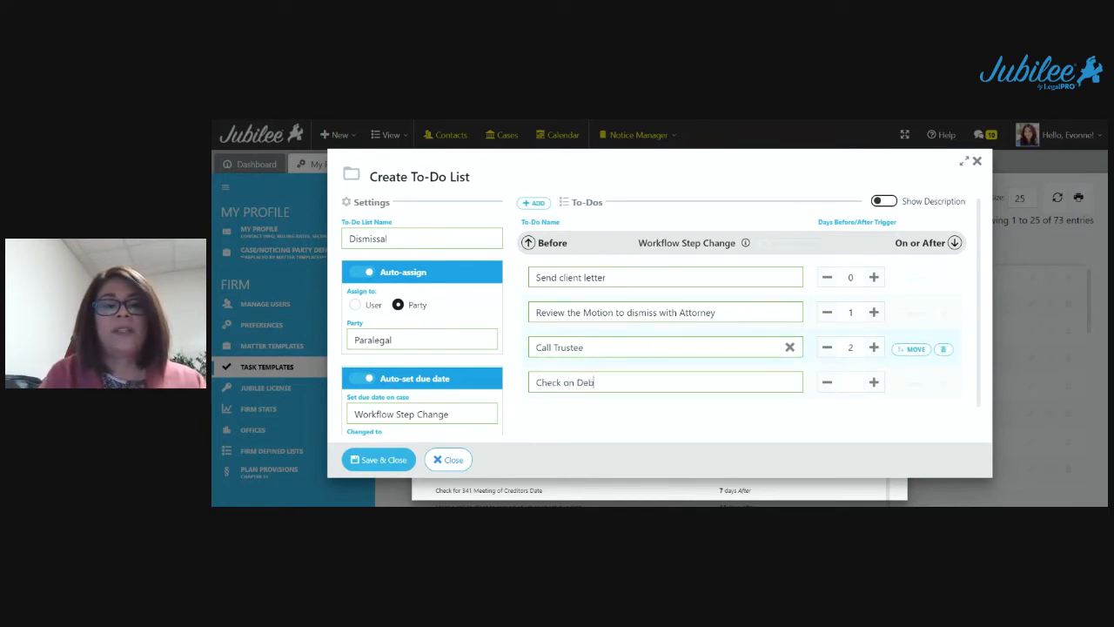
pyautogui.write('tors payments')
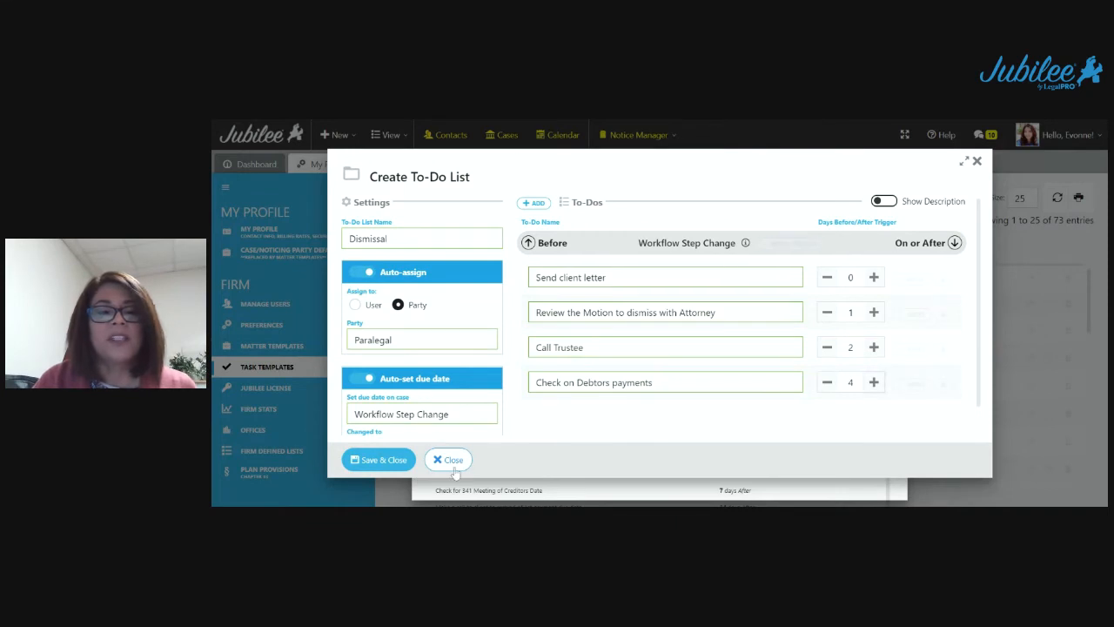
# Save the Dismissal to-do list and review the task lists in the Chapter 13 template.
pyautogui.click(396, 463)
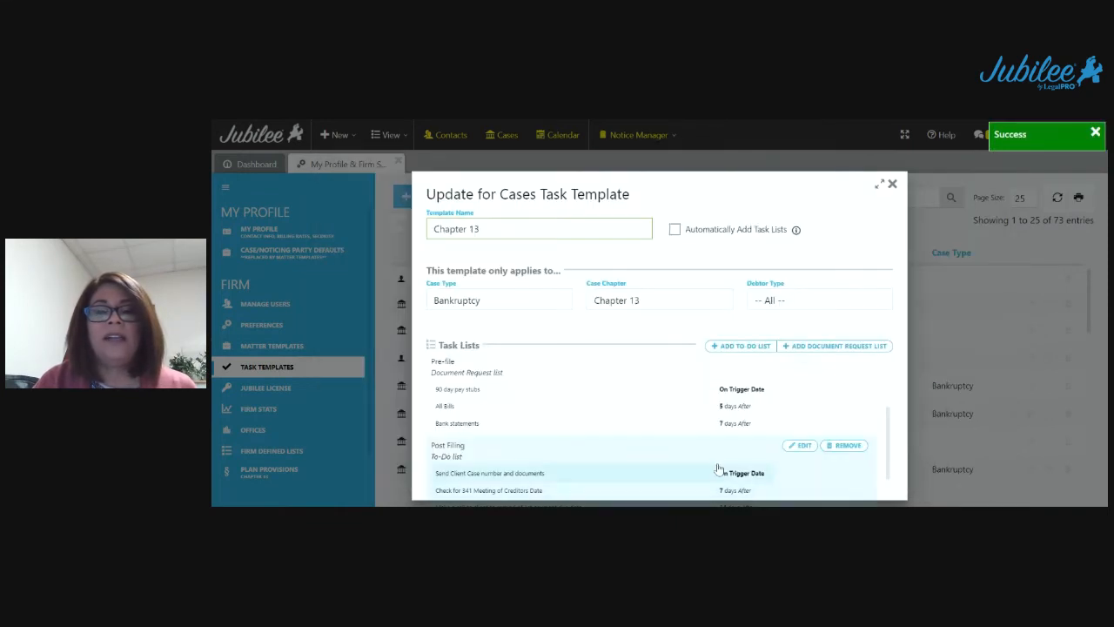
pyautogui.scroll(-1, 710, 444)
pyautogui.scroll(5, 719, 462)
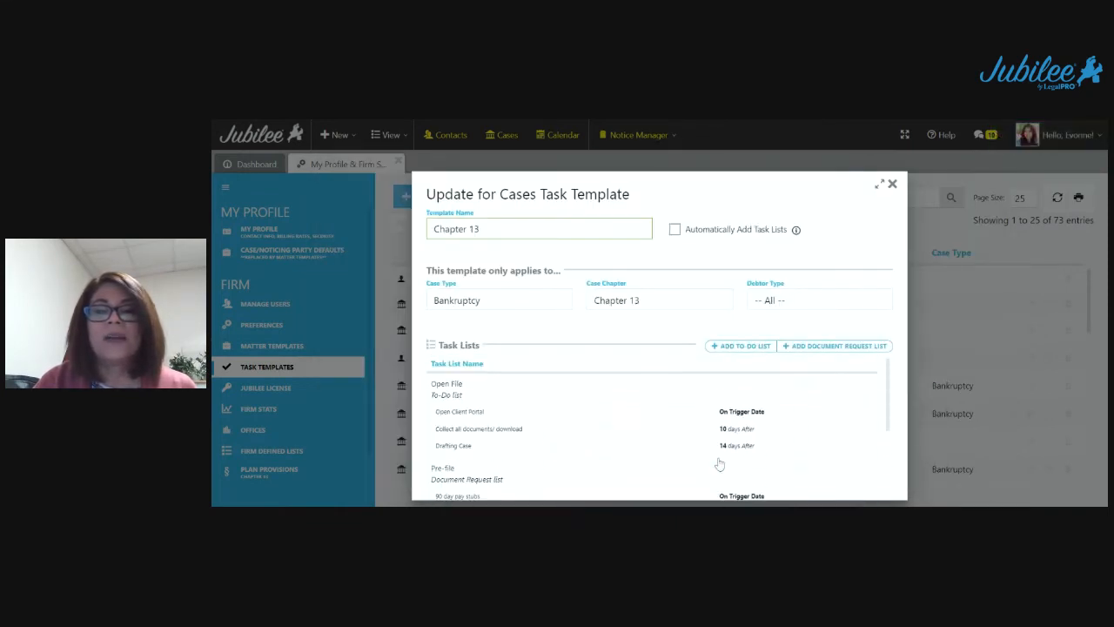
pyautogui.scroll(-8, 718, 464)
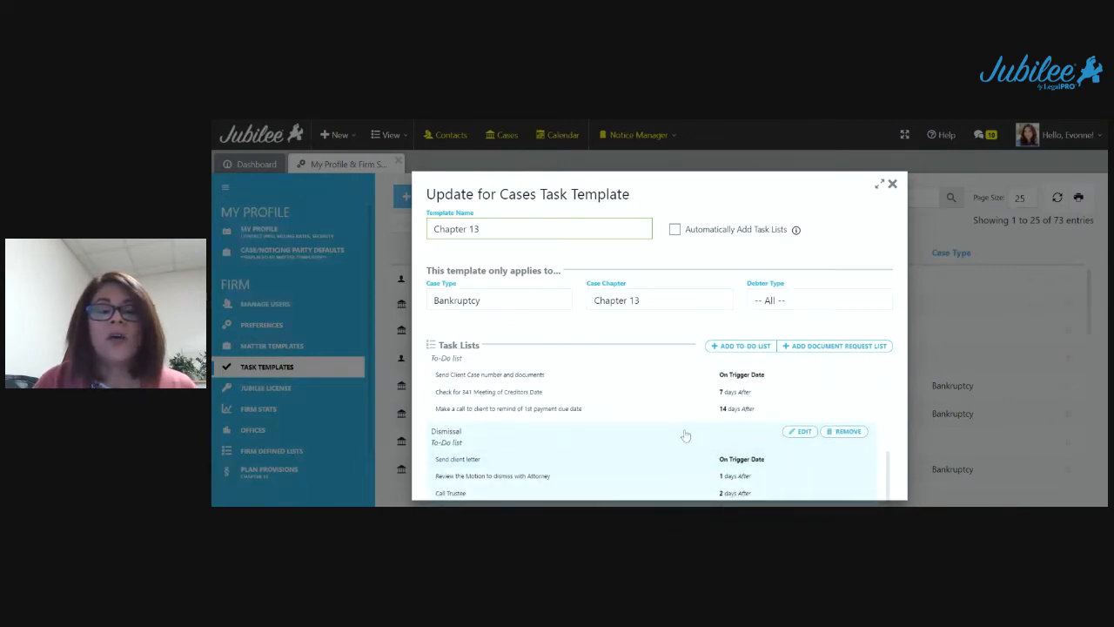
pyautogui.scroll(1, 684, 433)
pyautogui.scroll(-1, 681, 434)
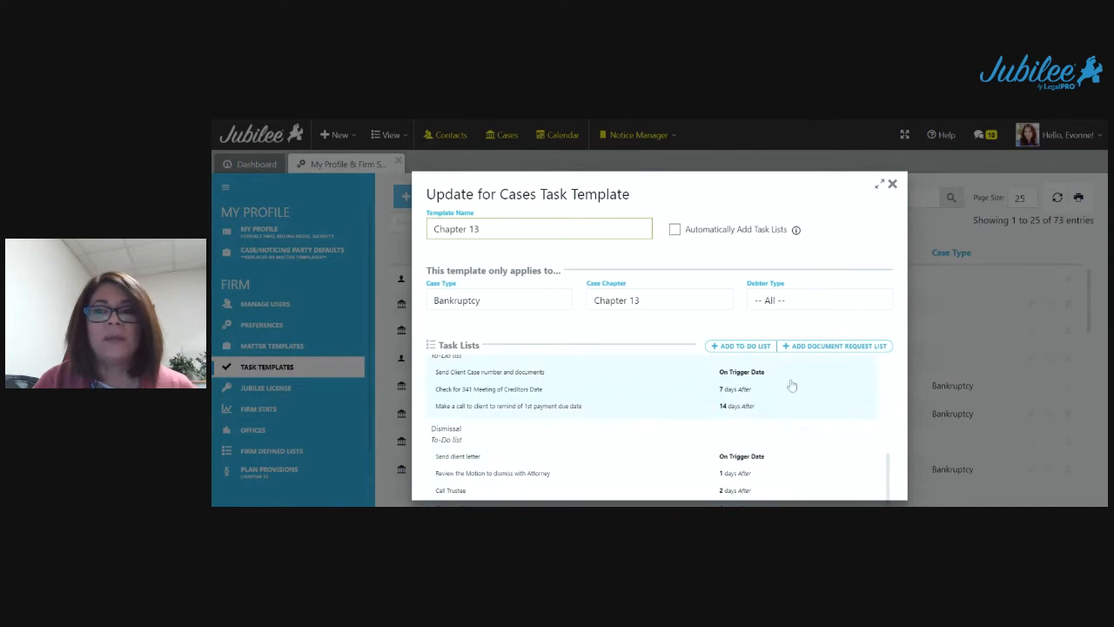
# Save and close the Chapter 13 case task template.
pyautogui.click(482, 228)
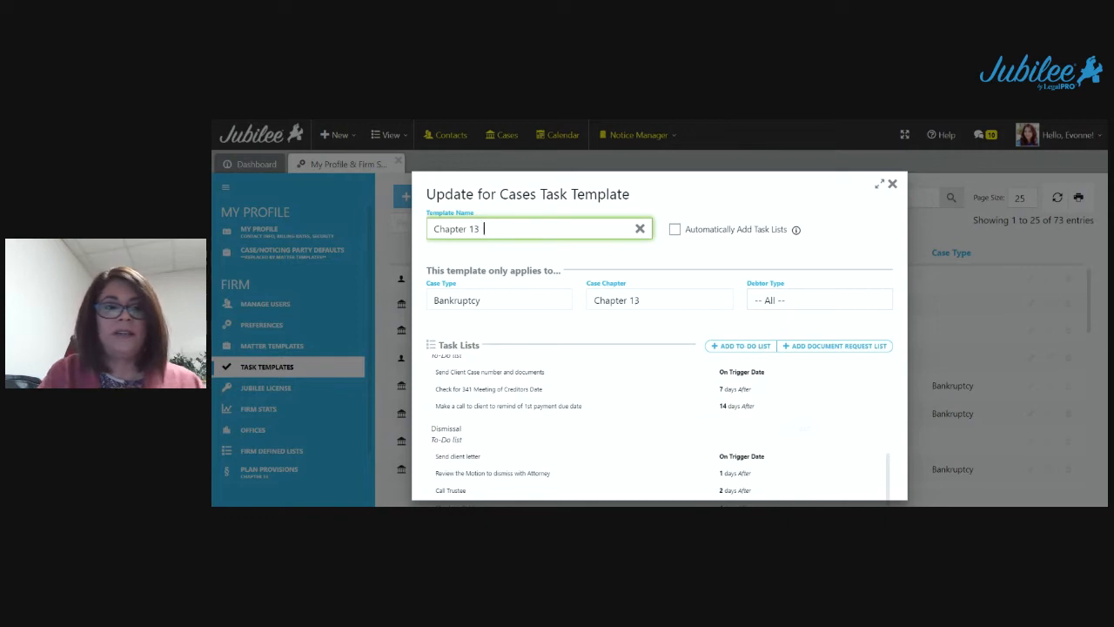
pyautogui.click(879, 184)
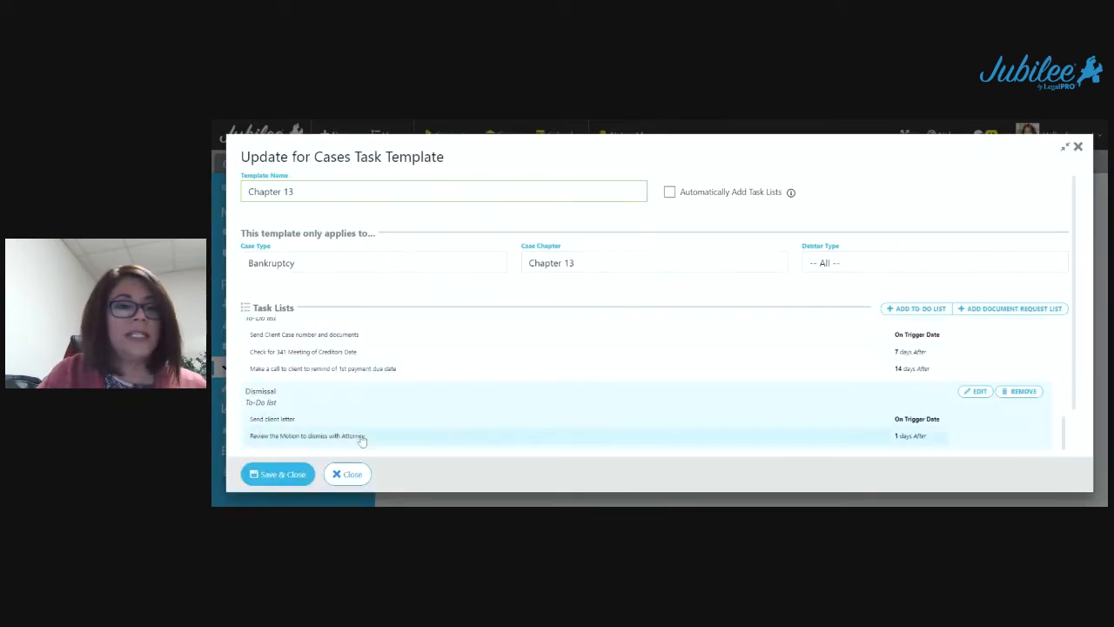
pyautogui.click(296, 477)
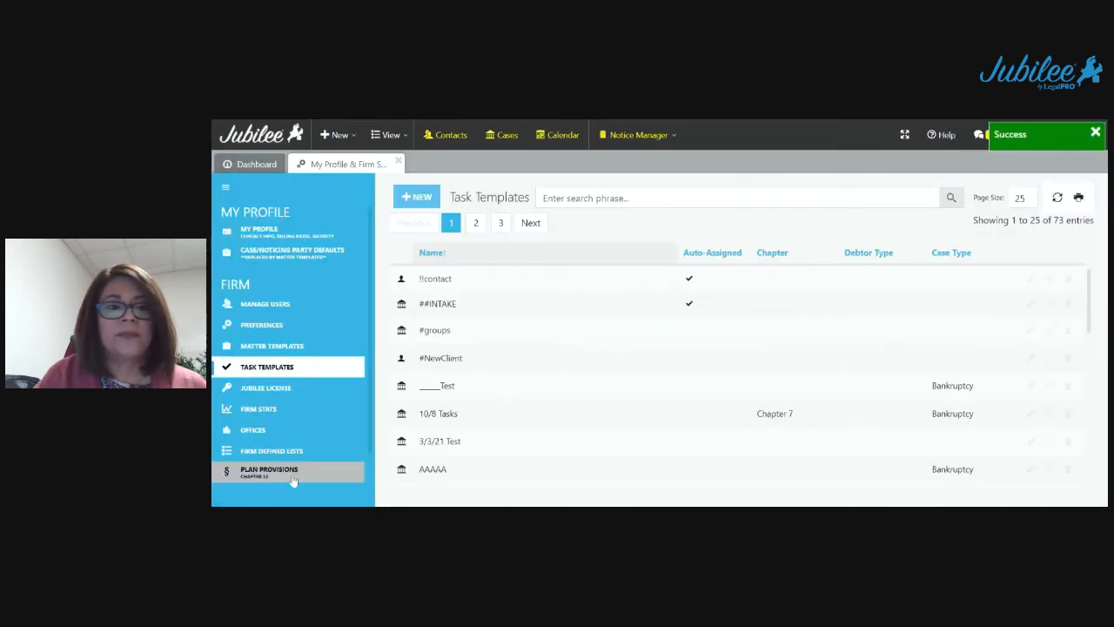
# Search the task templates for "chapter 13".
pyautogui.click(591, 198)
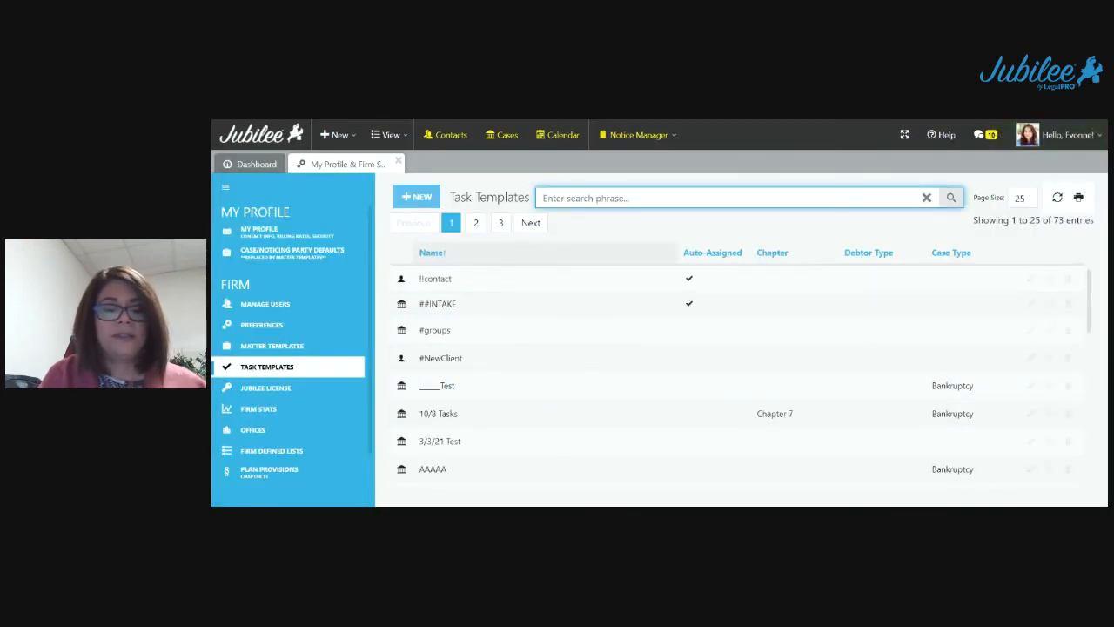
pyautogui.write('chapter ')
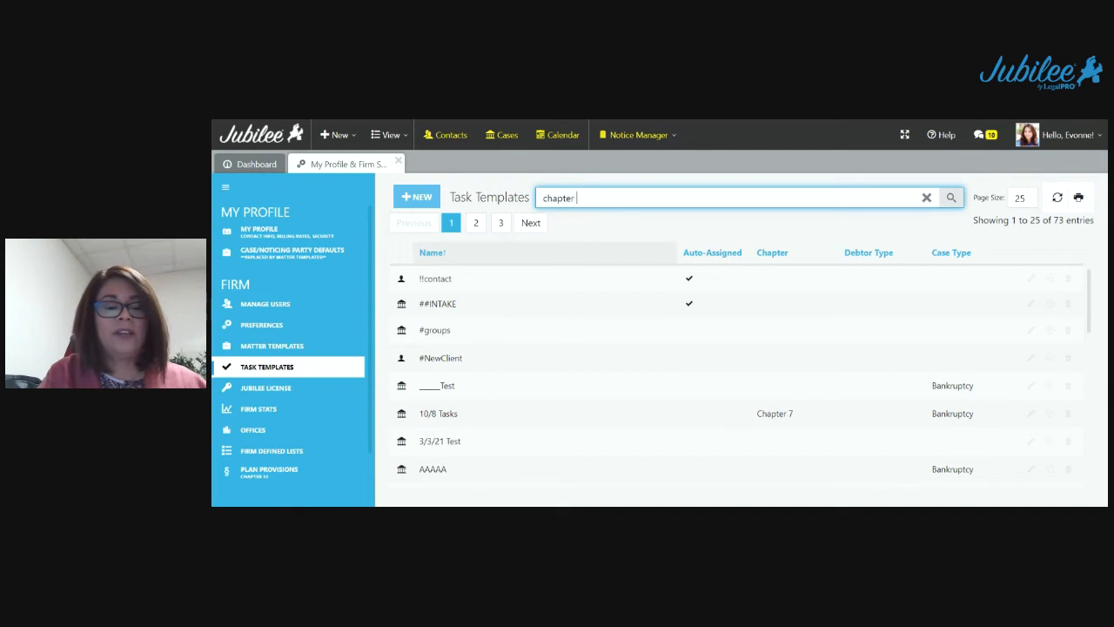
pyautogui.write('13')
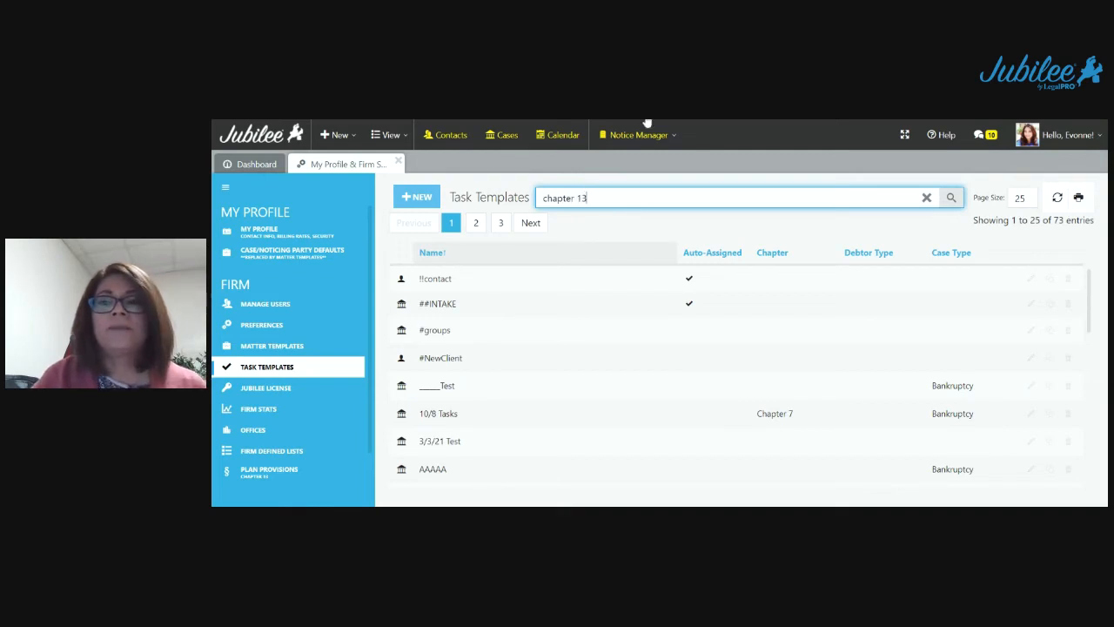
pyautogui.click(950, 197)
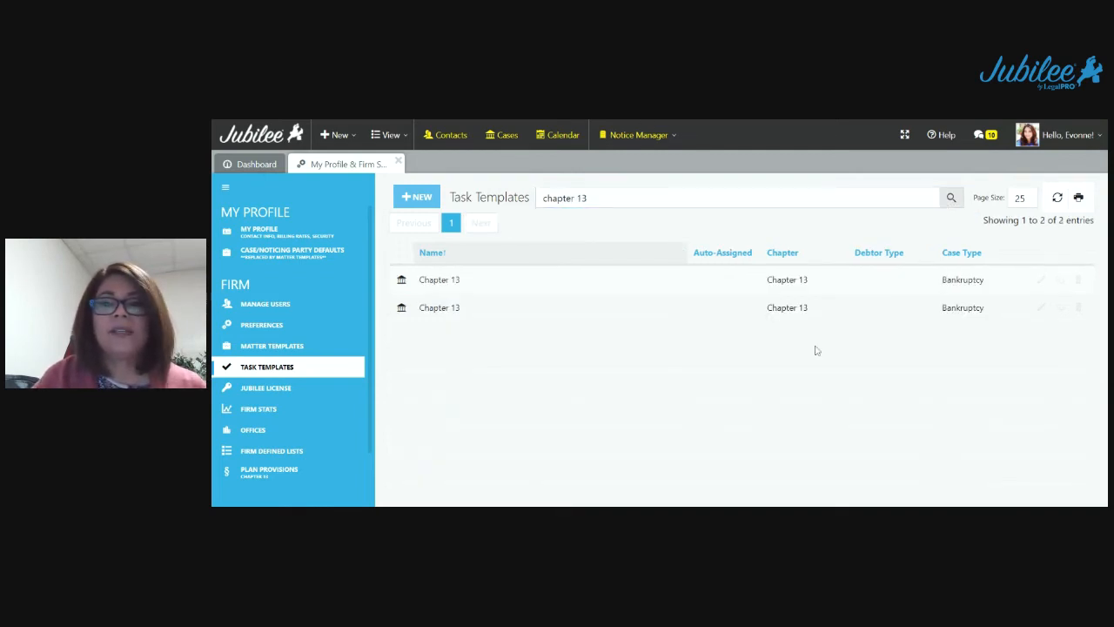
# Inspect the task lists of the first Chapter 13 template in the results and close it without changes.
pyautogui.click(612, 292)
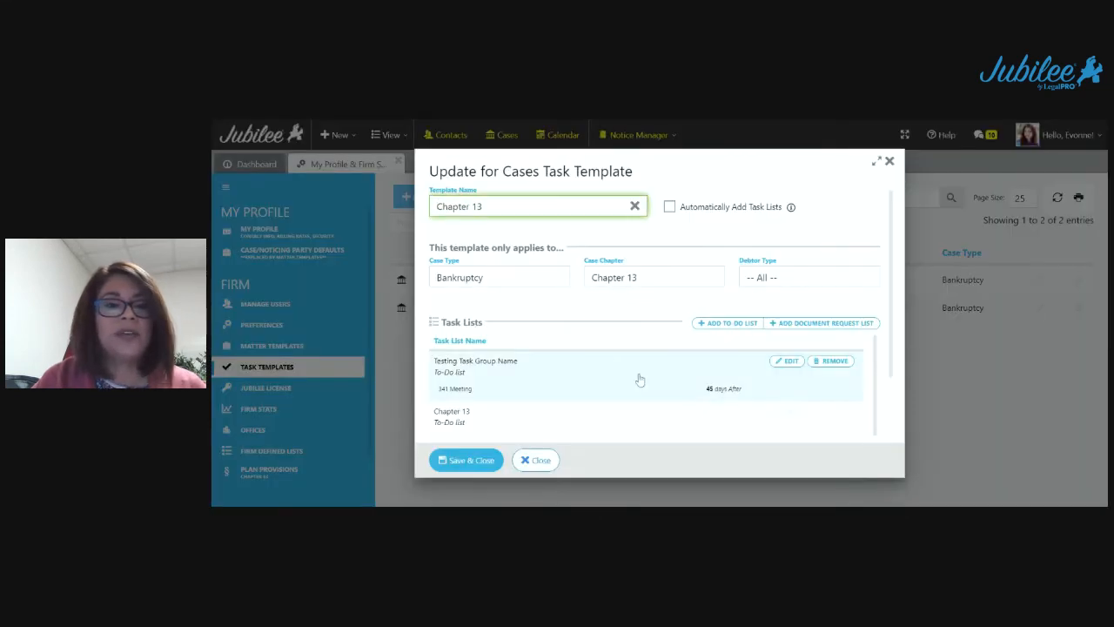
pyautogui.scroll(-2, 617, 382)
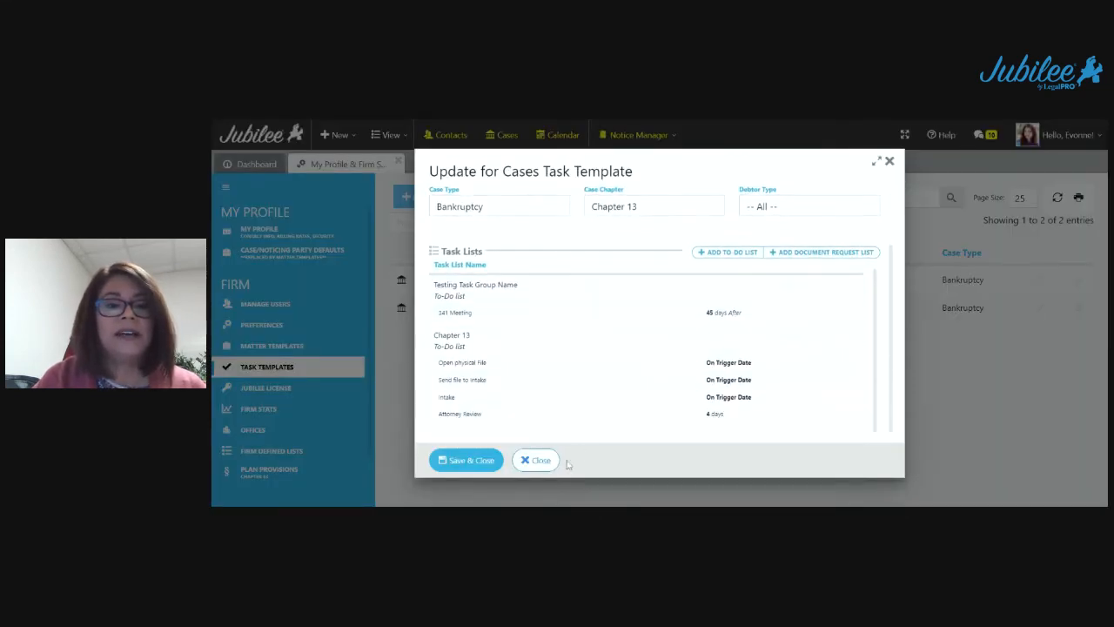
pyautogui.click(539, 460)
# Rename the Chapter 13 template containing the Open File list by appending a hyphen and the owner's first name, and save it.
pyautogui.click(563, 307)
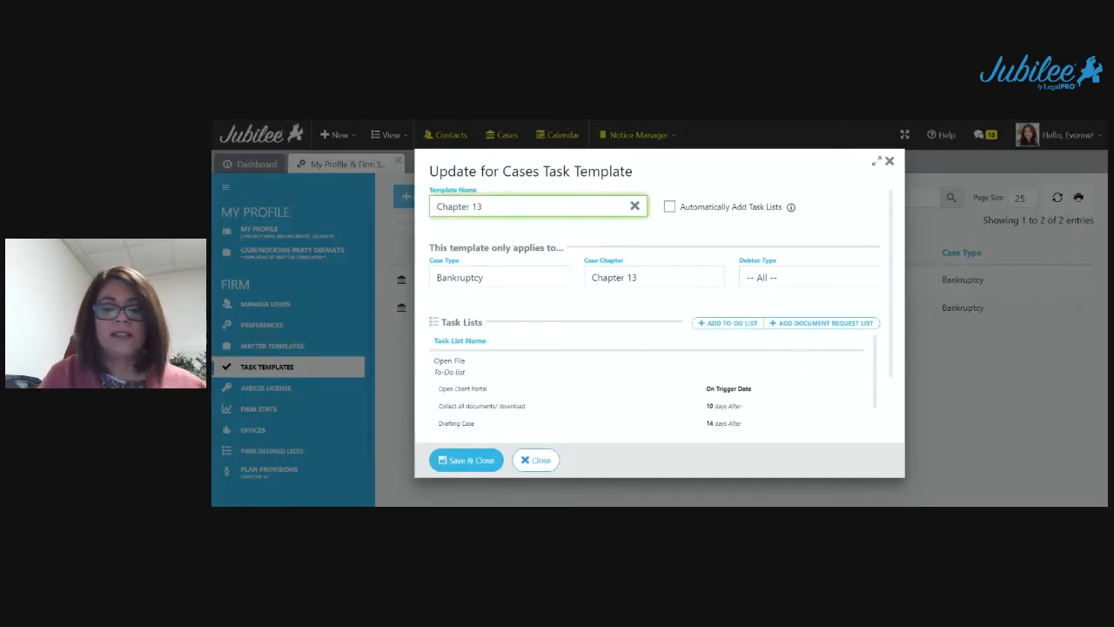
pyautogui.write('vonne')
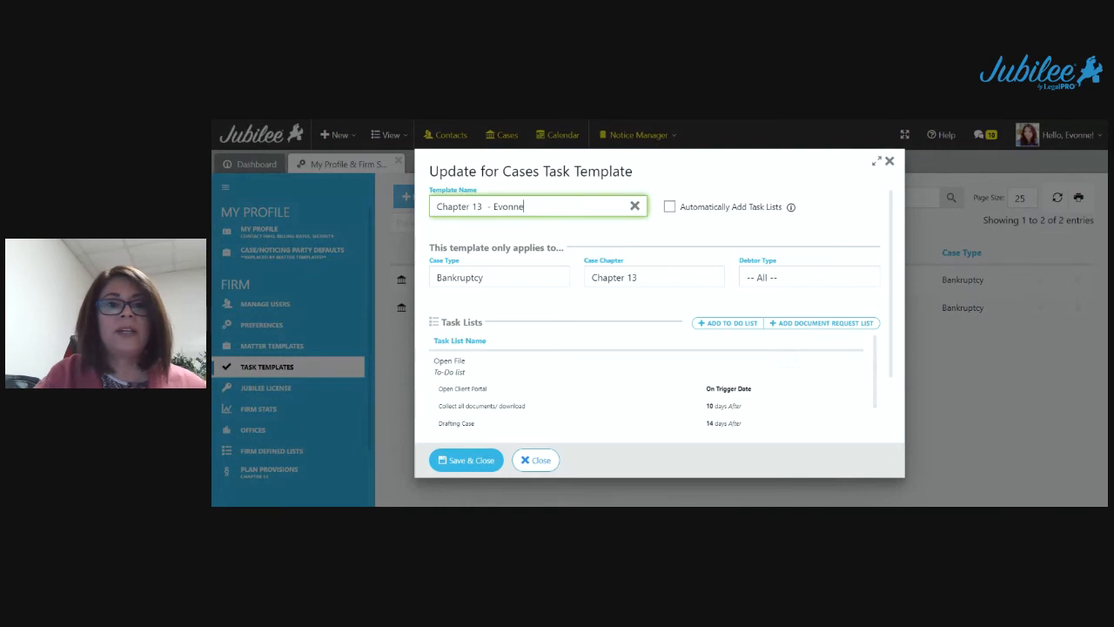
pyautogui.click(479, 461)
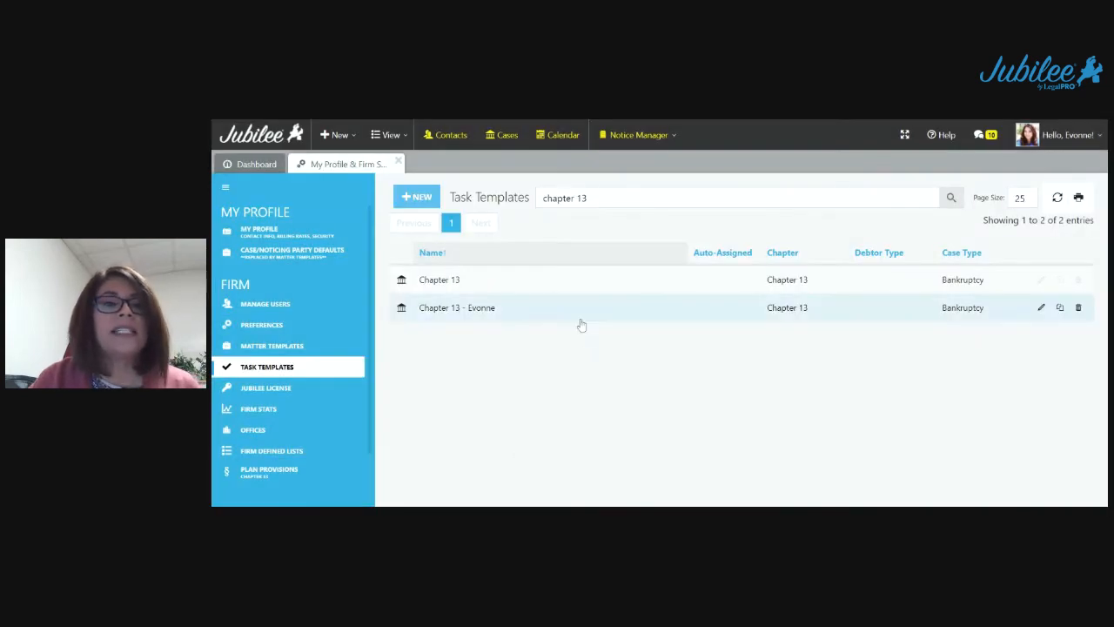
# Try choosing a tasks template in the options of a new bankruptcy case, and close the form without saving.
pyautogui.click(398, 162)
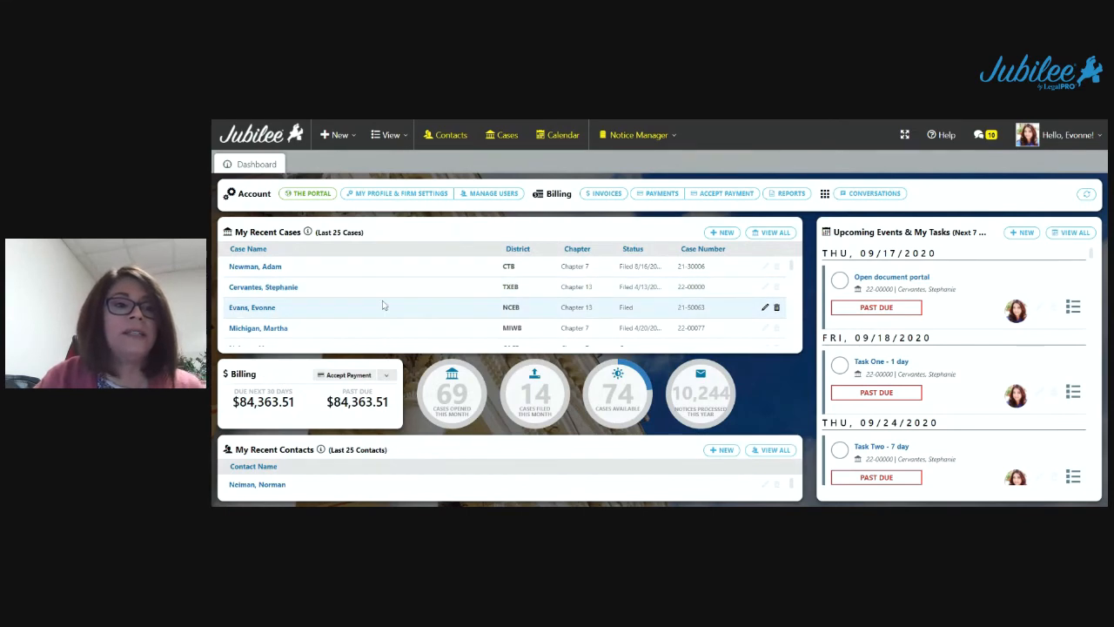
pyautogui.click(722, 233)
pyautogui.click(716, 260)
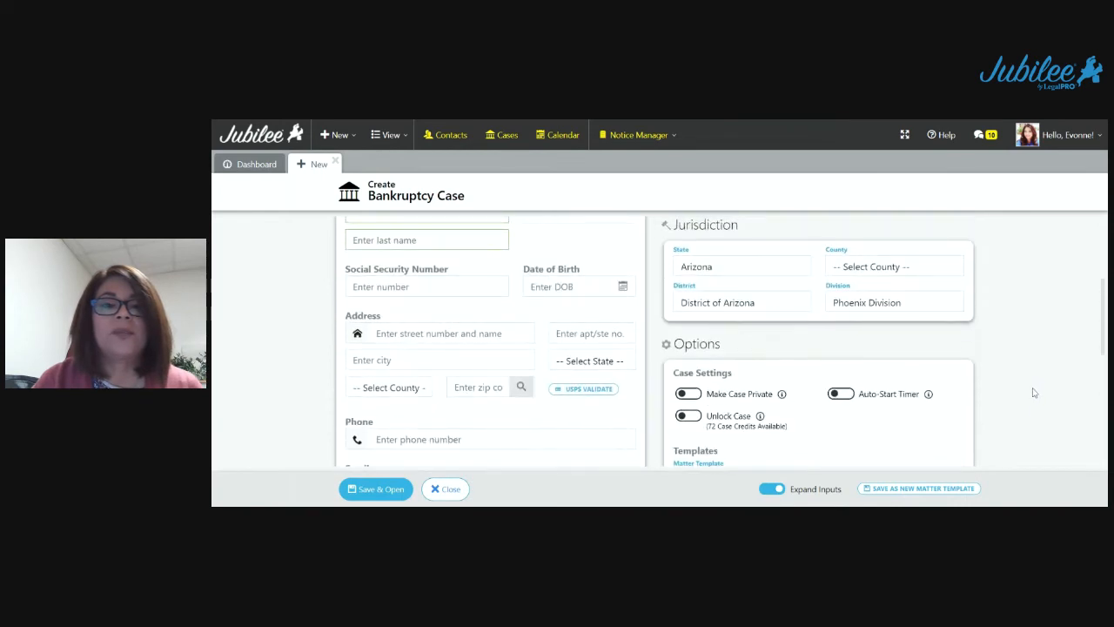
pyautogui.scroll(-3, 1034, 392)
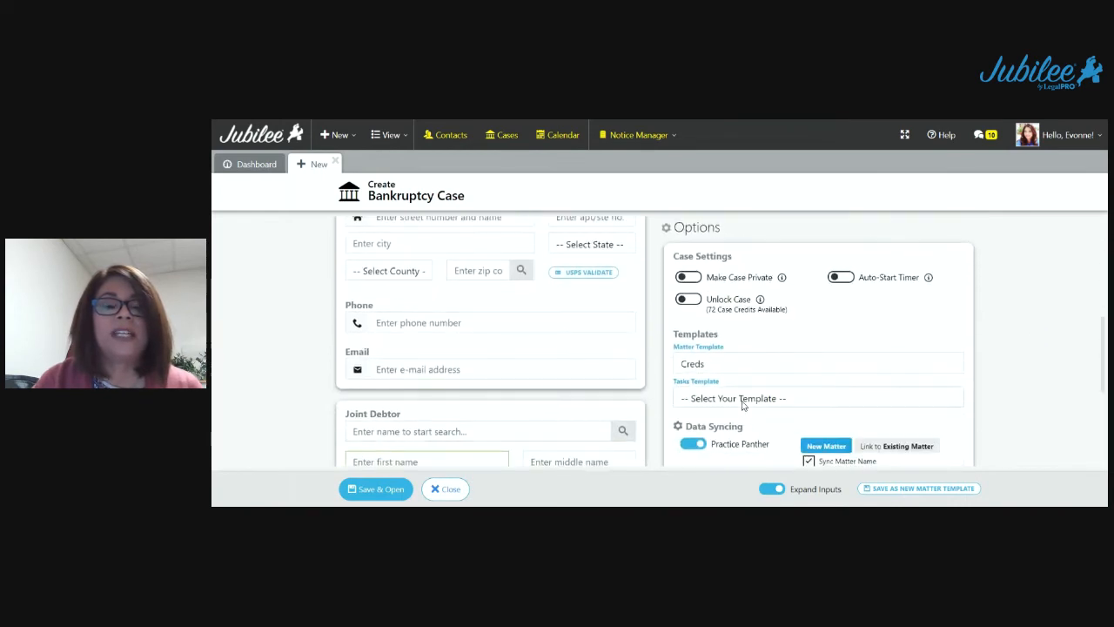
pyautogui.click(744, 405)
pyautogui.click(730, 412)
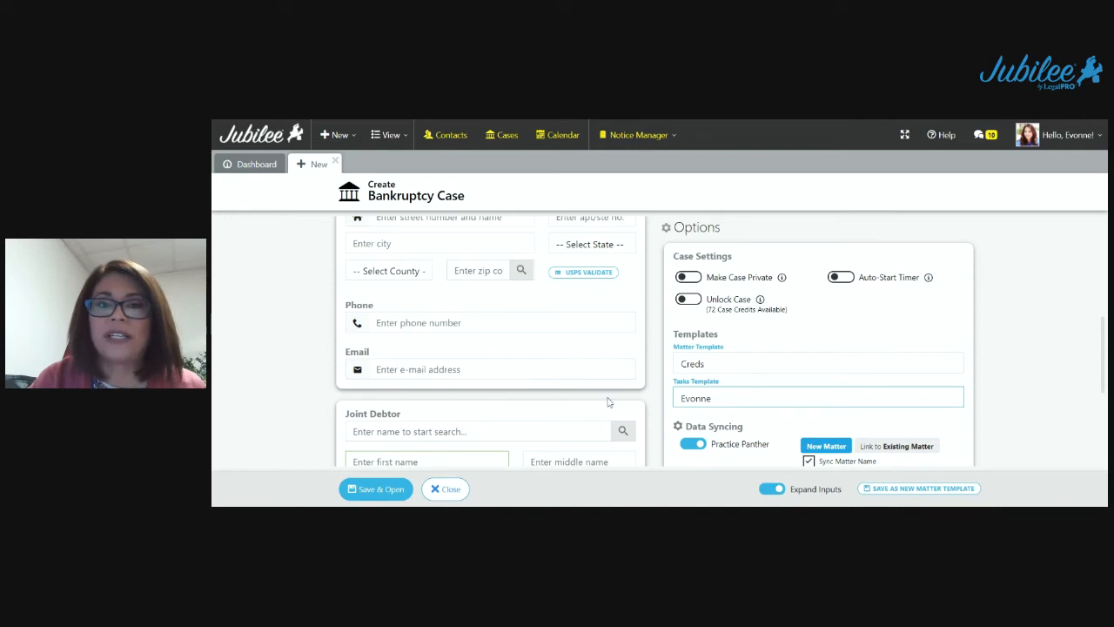
pyautogui.click(445, 489)
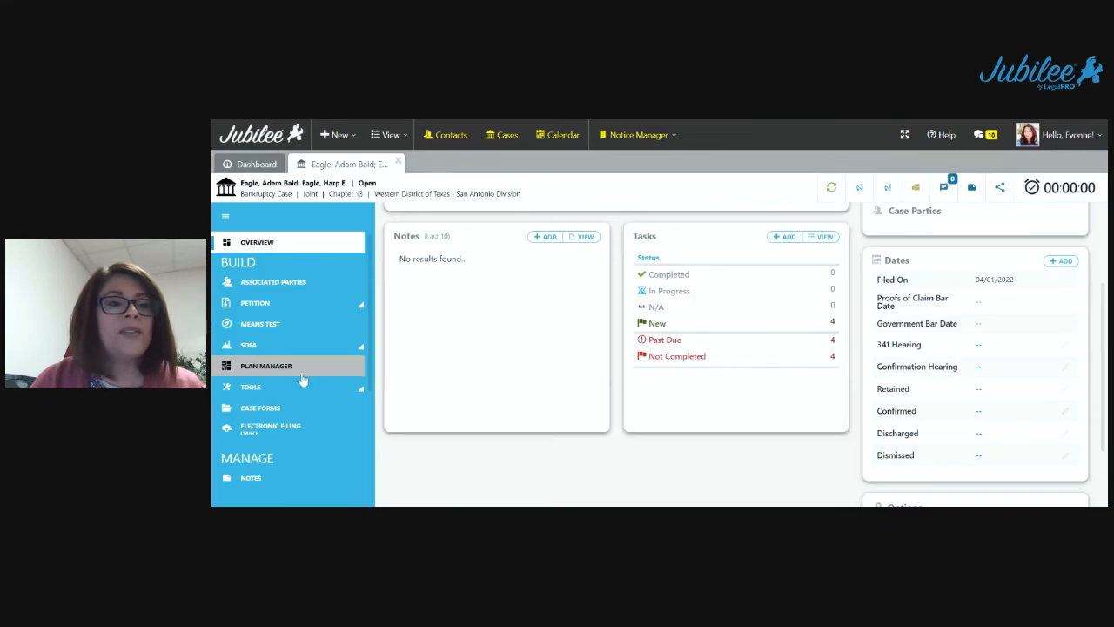
# Open the tasks of the joint Chapter 13 bankruptcy case.
pyautogui.scroll(-4, 302, 379)
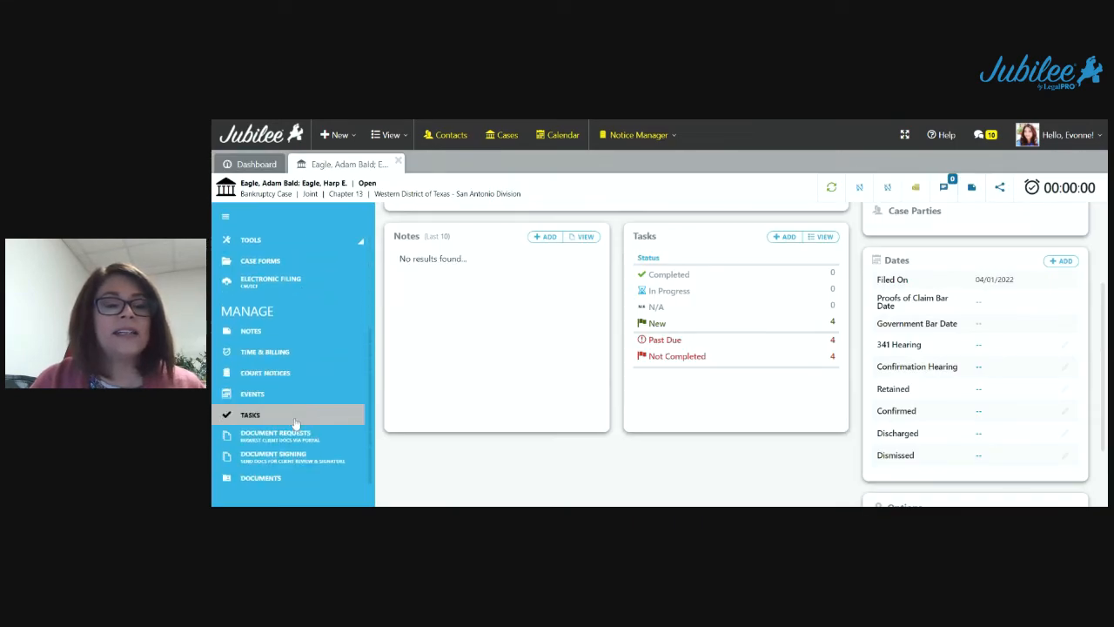
pyautogui.click(296, 419)
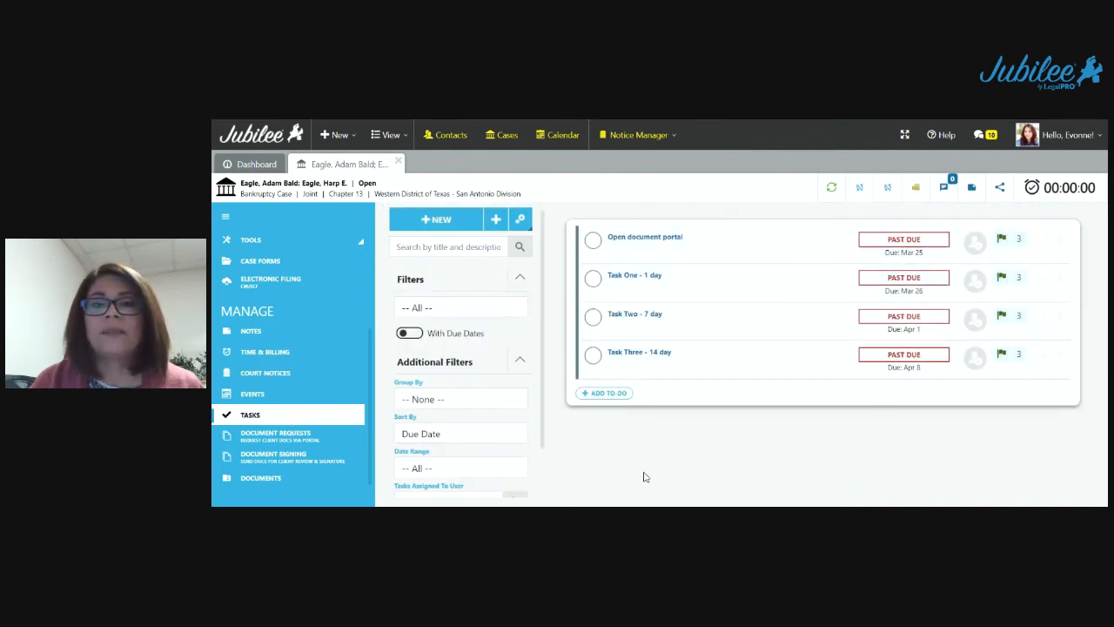
# Preview the task groups and trigger dates that the renamed Chapter 13 template would apply to the case.
pyautogui.click(519, 218)
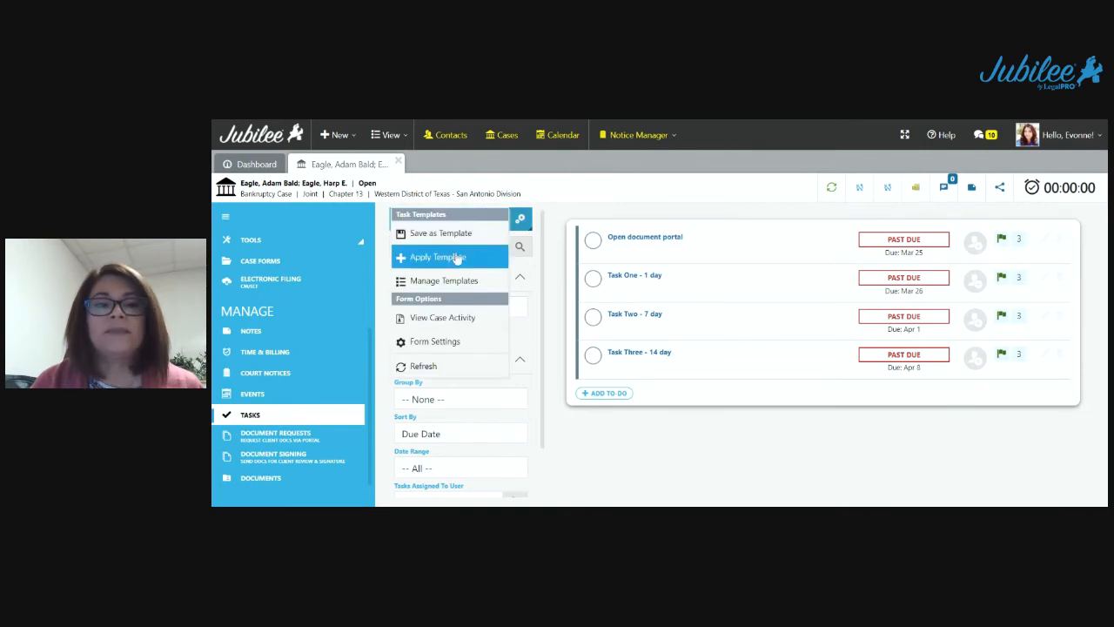
pyautogui.click(457, 258)
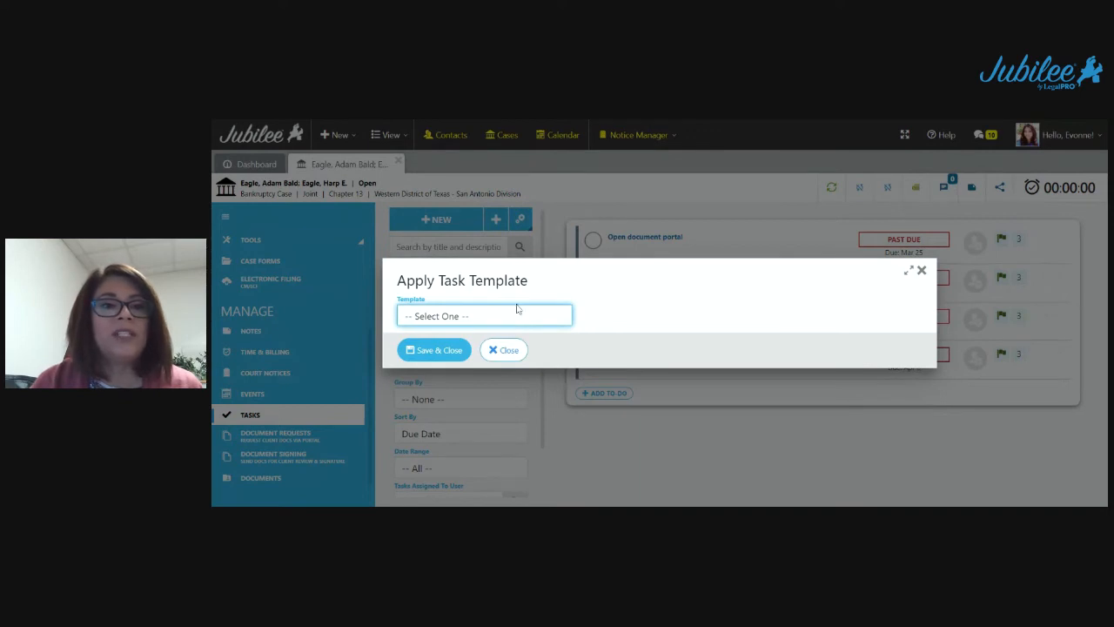
pyautogui.click(477, 225)
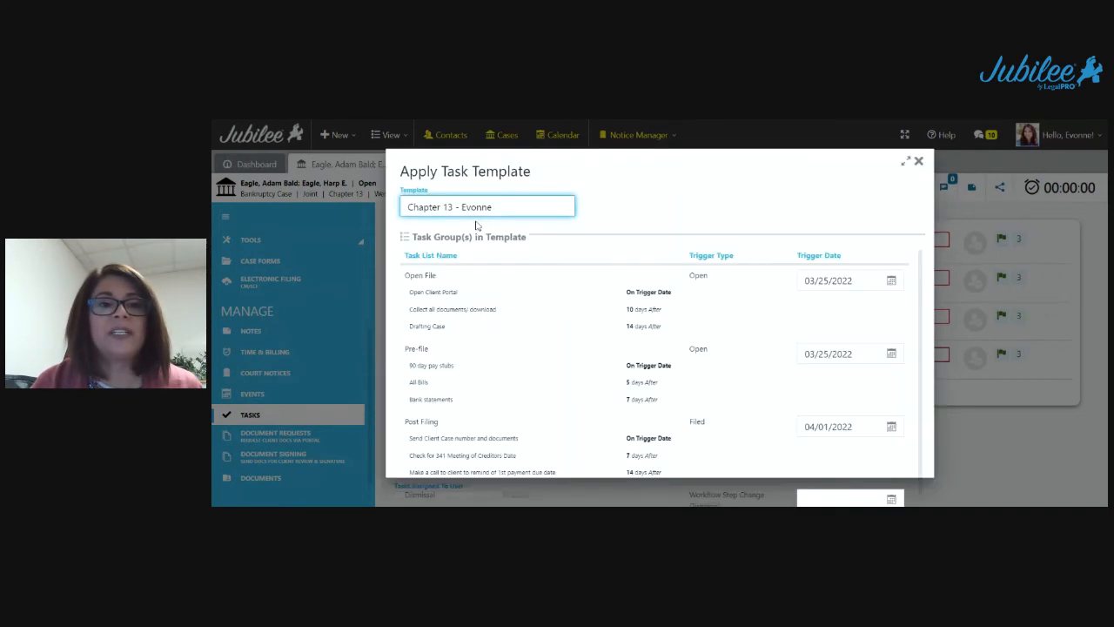
pyautogui.scroll(-1, 545, 397)
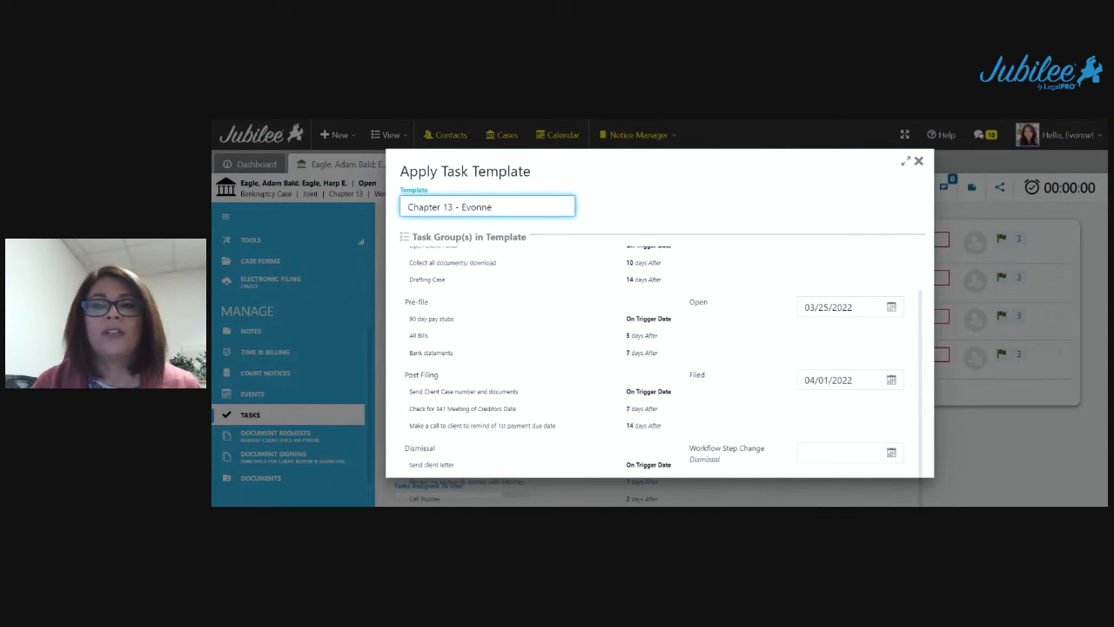
pyautogui.scroll(1, 606, 337)
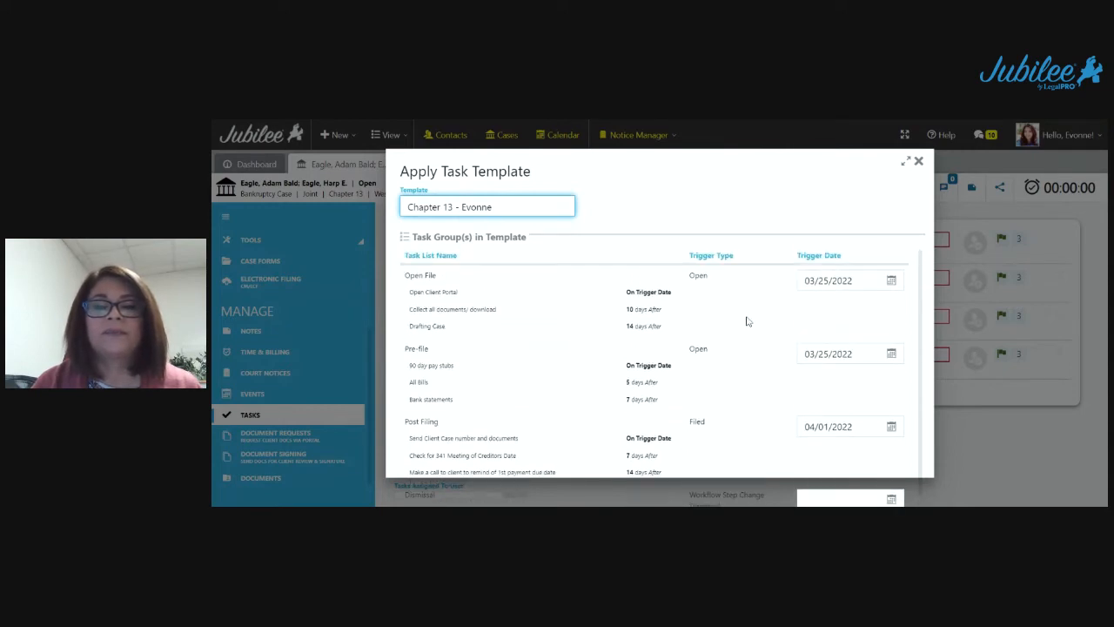
pyautogui.click(905, 161)
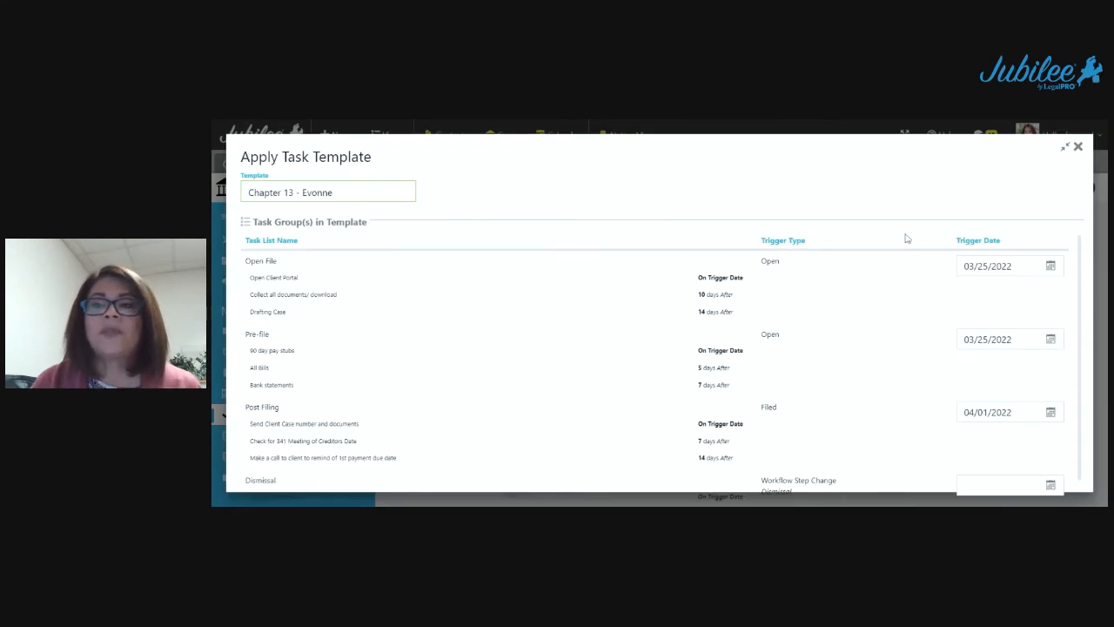
pyautogui.scroll(-1, 980, 356)
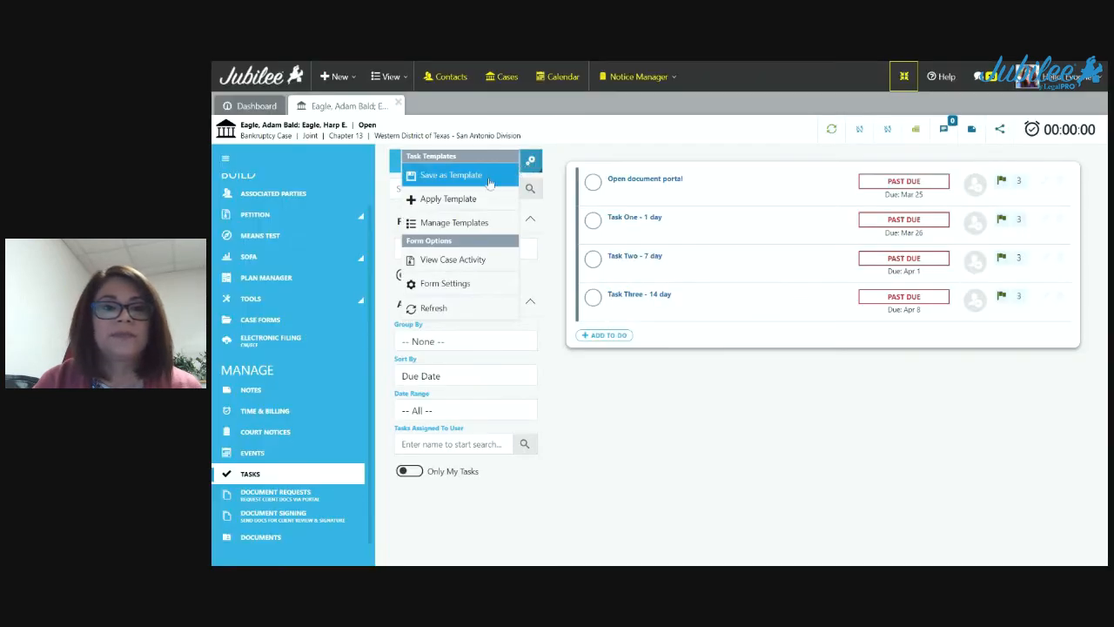
# Apply the renamed Chapter 13 task template to the case, keeping its trigger dates, and review the case's task list.
pyautogui.click(446, 198)
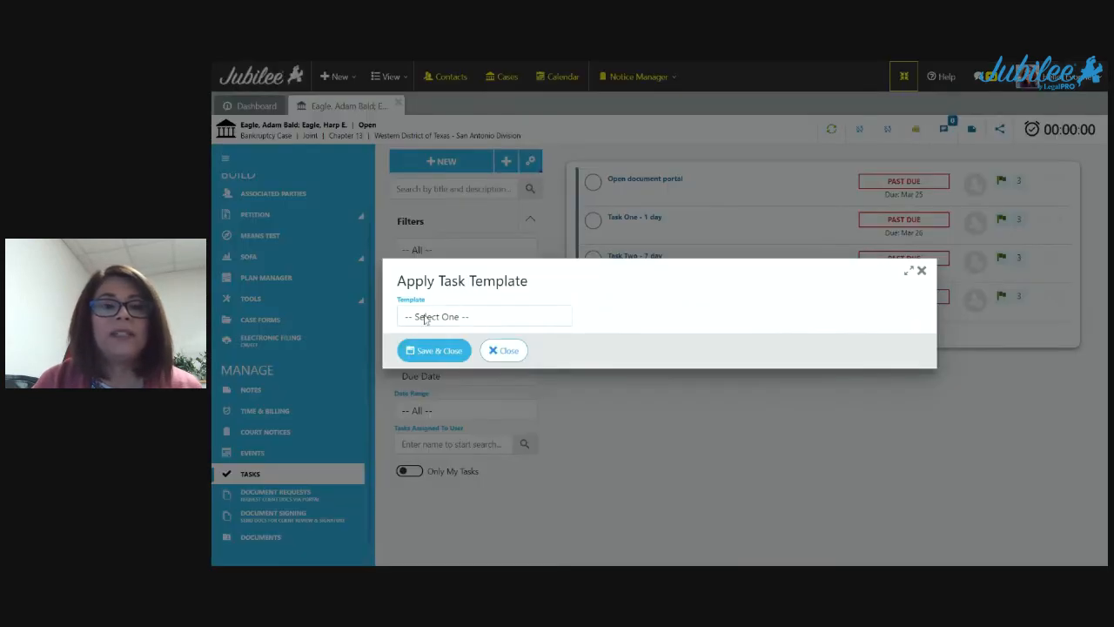
pyautogui.click(426, 319)
pyautogui.click(498, 265)
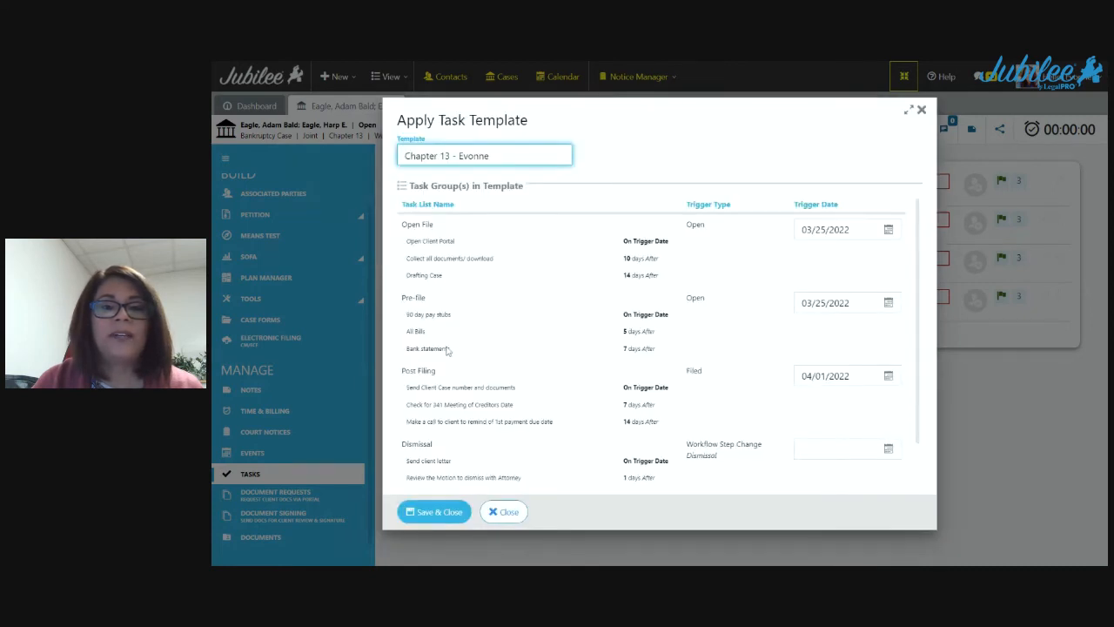
pyautogui.click(433, 520)
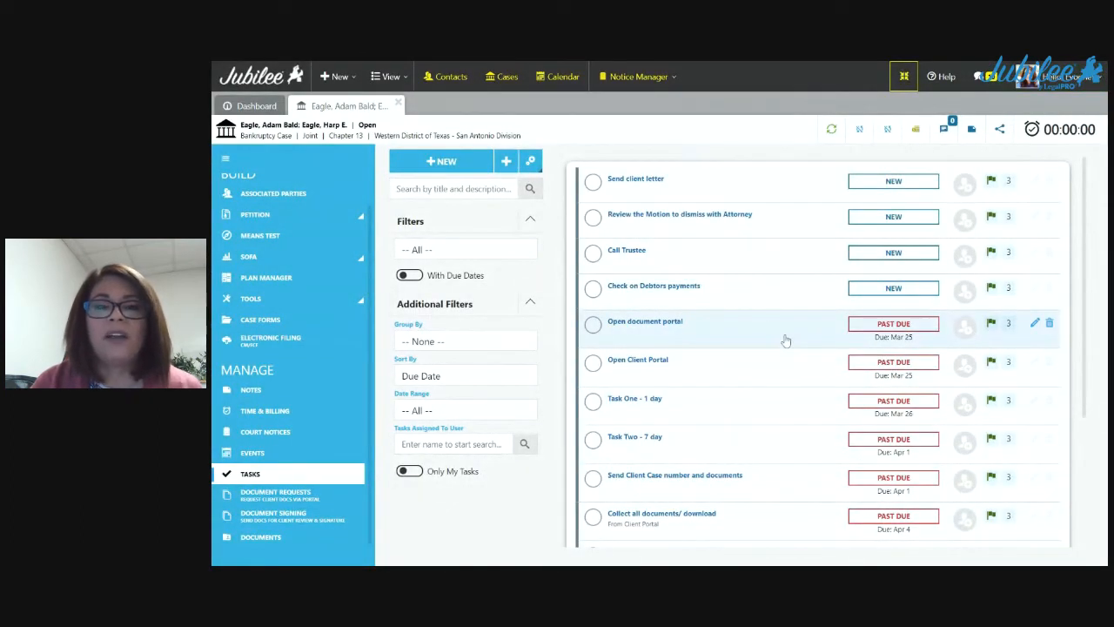
pyautogui.scroll(-1, 819, 351)
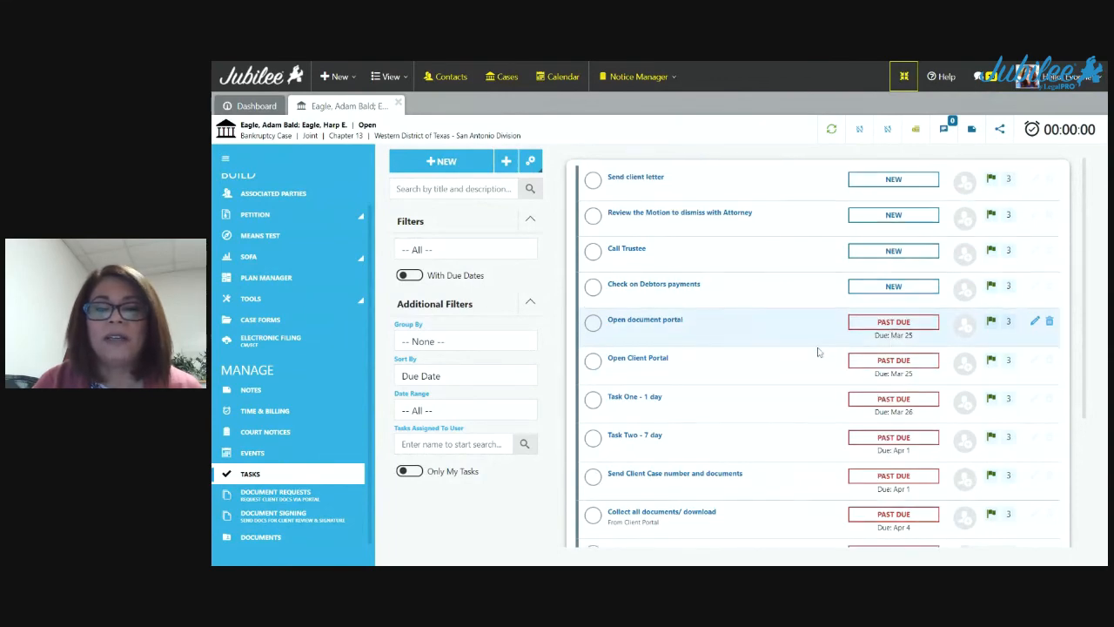
pyautogui.scroll(-4, 819, 351)
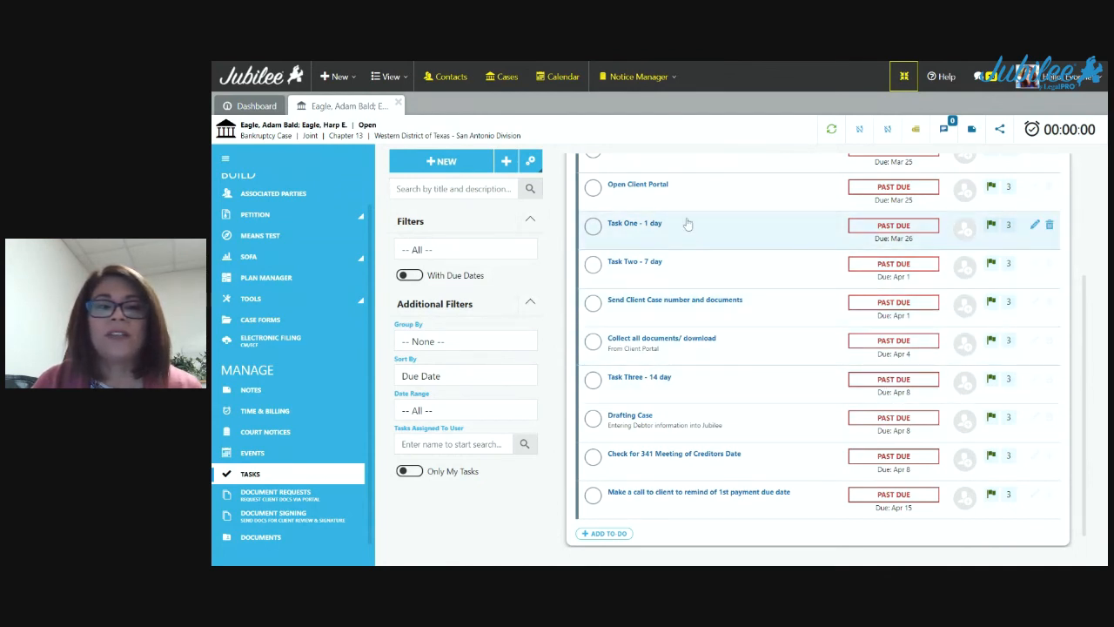
# Set the case status to Filed with filing date 04/01/2022, save it, and check the due dates in the case's task list.
pyautogui.scroll(-1, 688, 225)
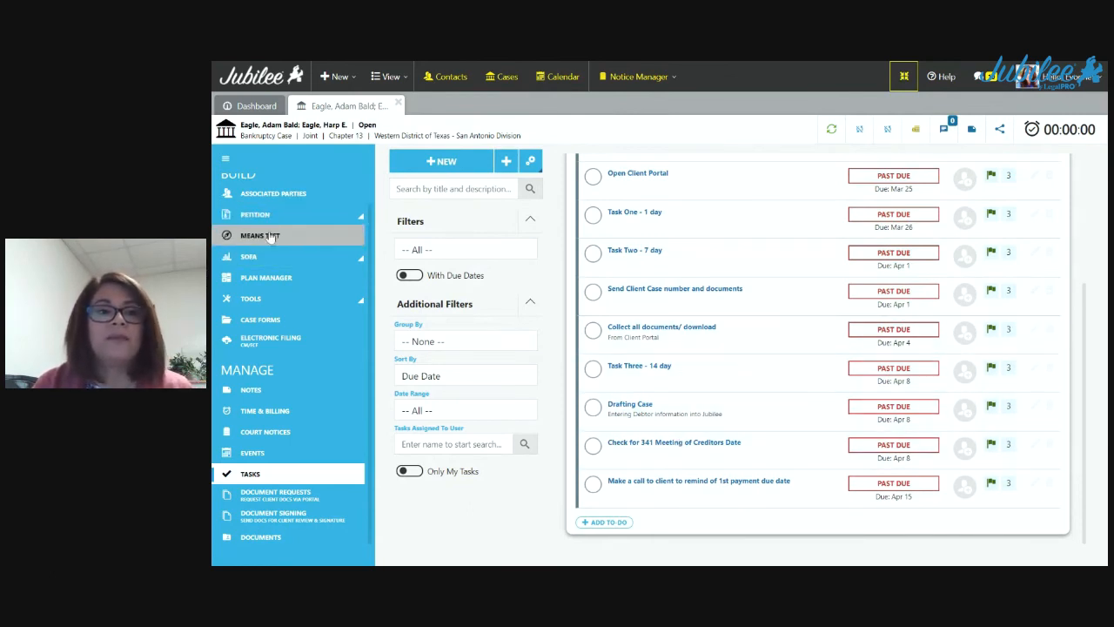
pyautogui.scroll(1, 296, 261)
pyautogui.click(302, 248)
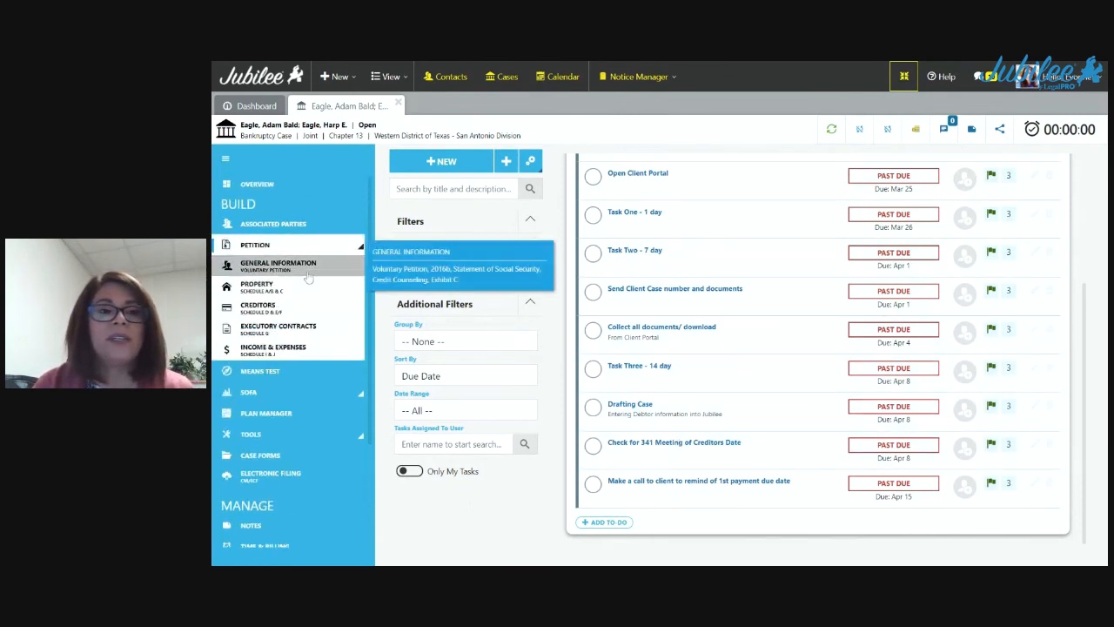
pyautogui.click(304, 265)
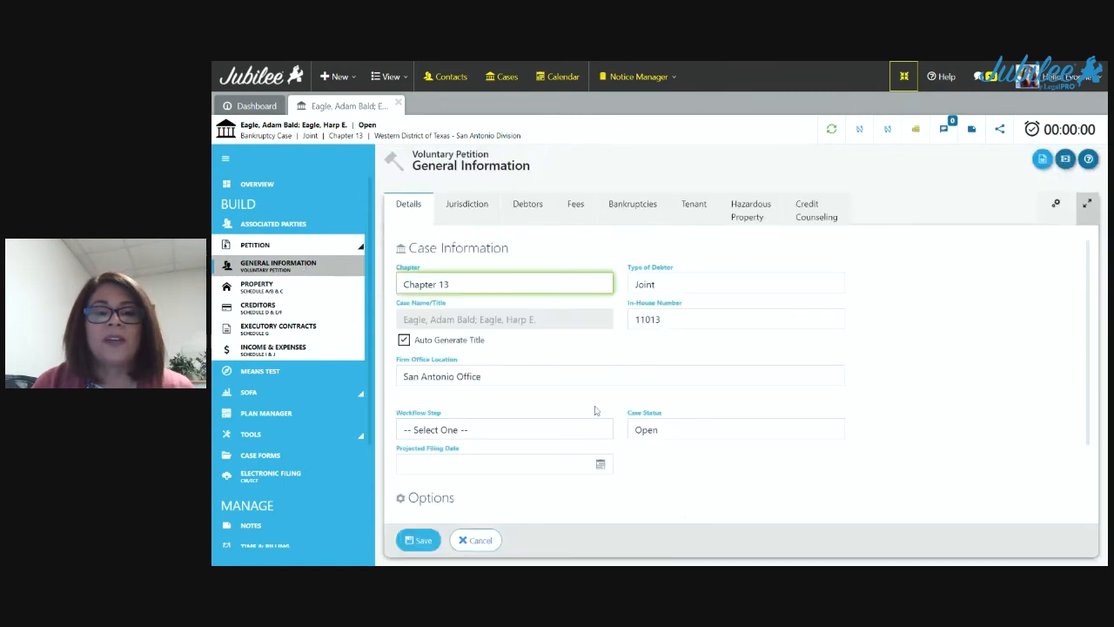
pyautogui.click(672, 438)
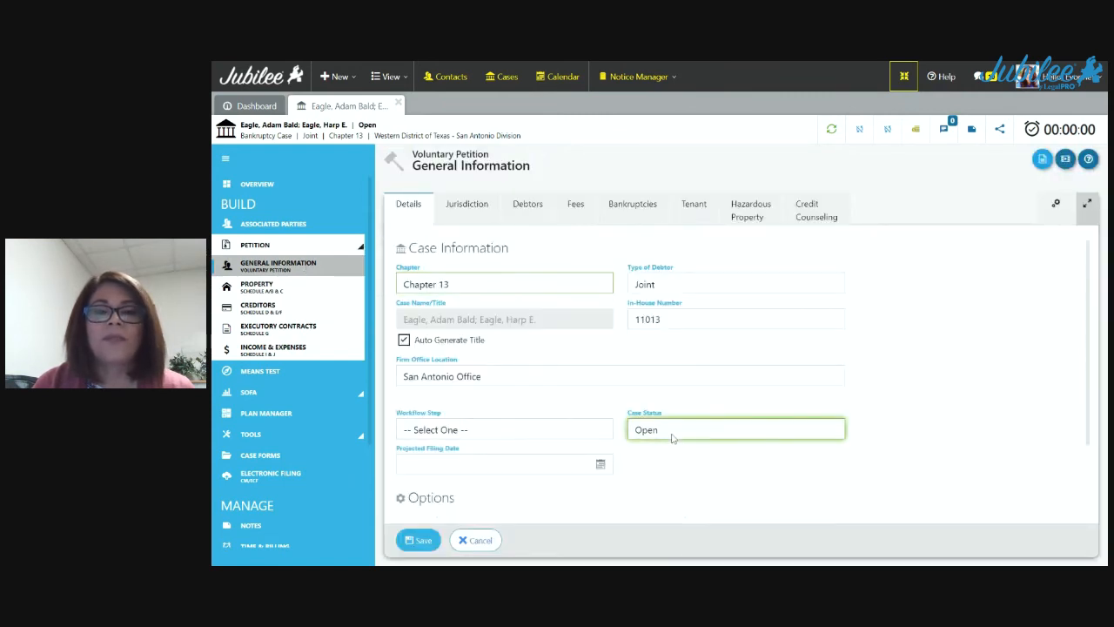
pyautogui.press('f')
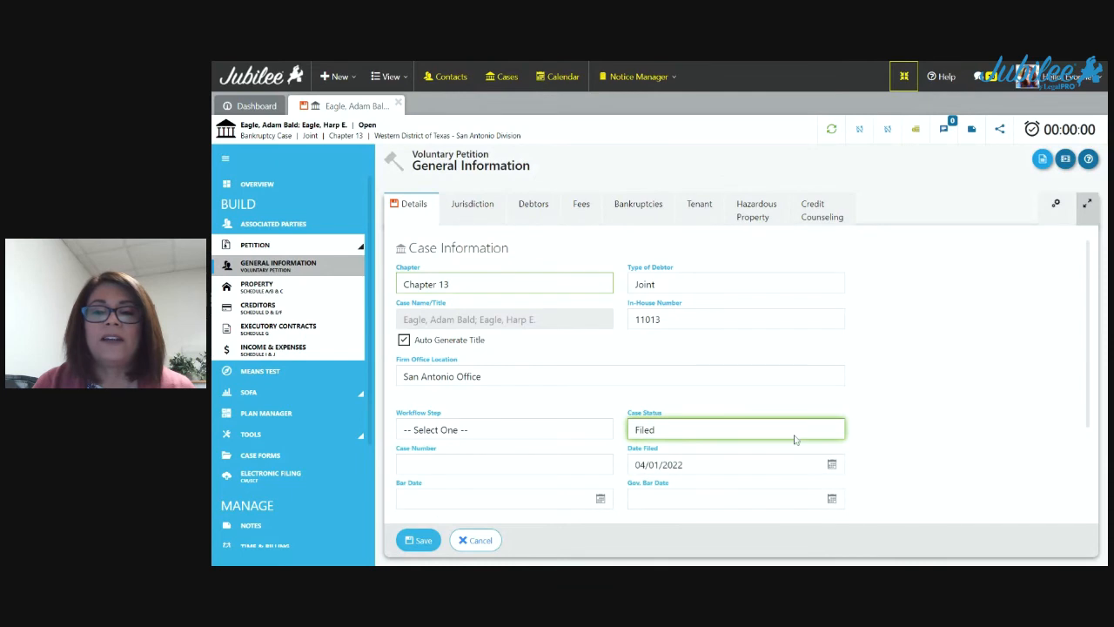
pyautogui.click(420, 541)
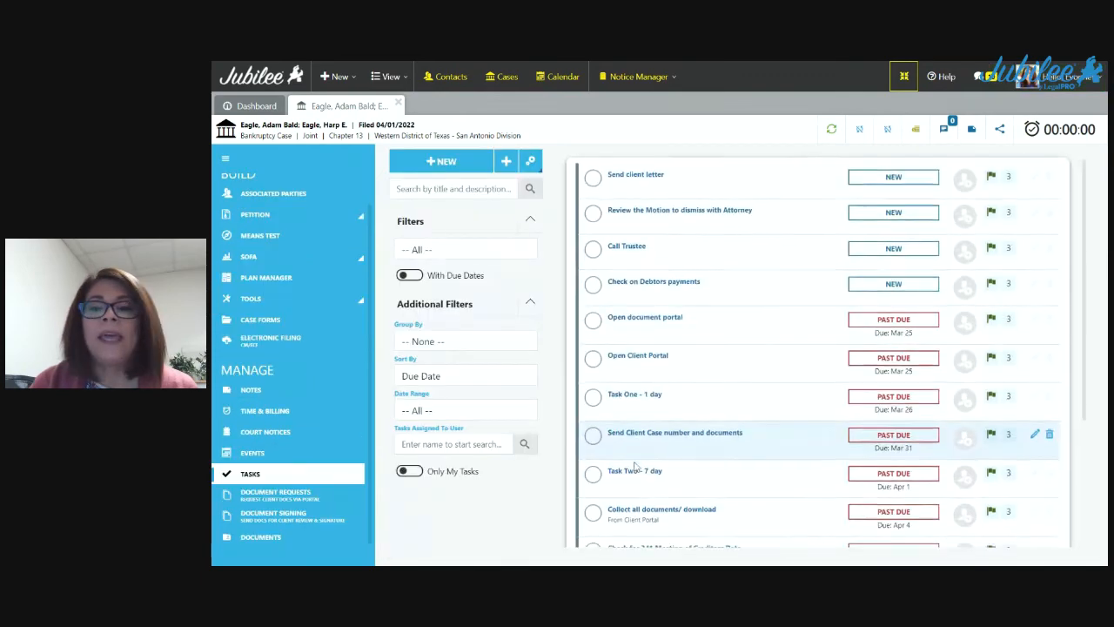
pyautogui.scroll(-4, 636, 468)
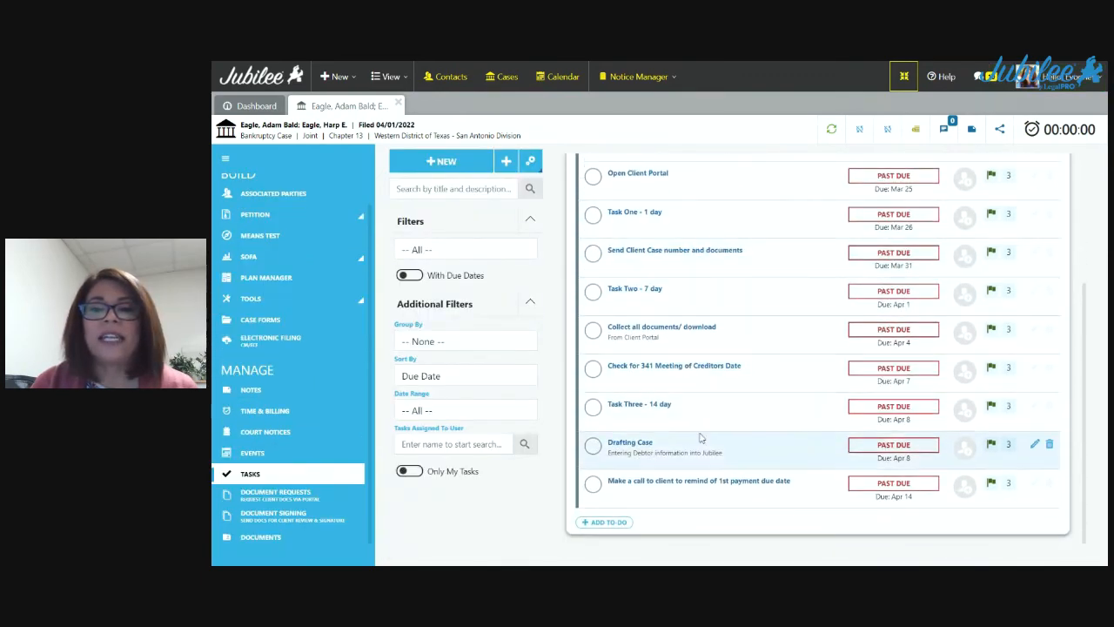
pyautogui.scroll(5, 714, 492)
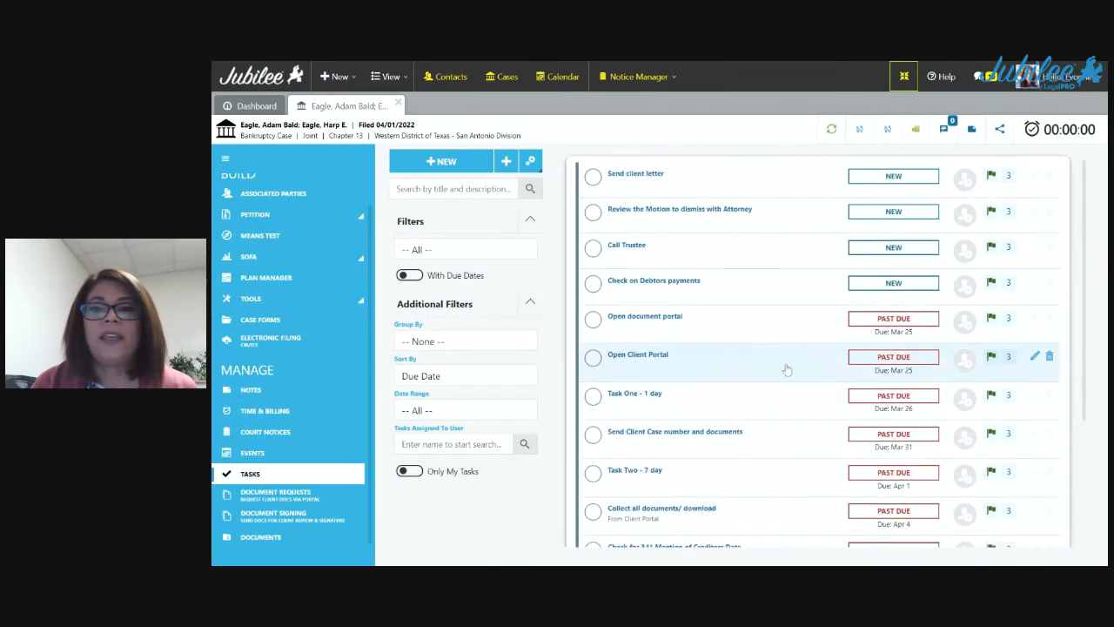
# Open a new paralegal or staff member entry in the case's associated parties.
pyautogui.click(298, 200)
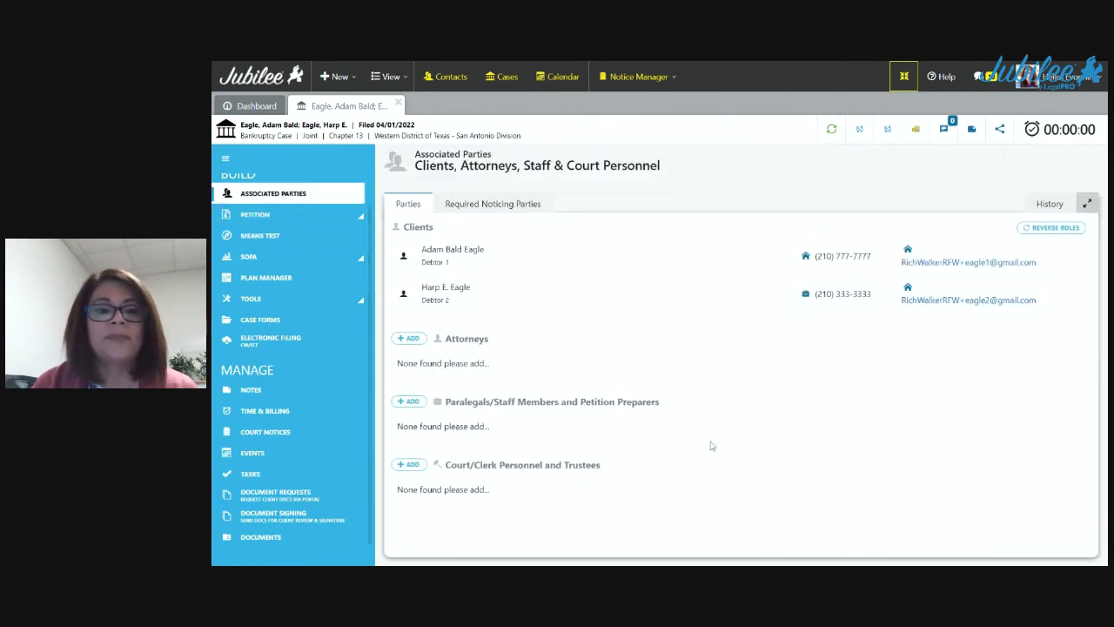
pyautogui.click(409, 401)
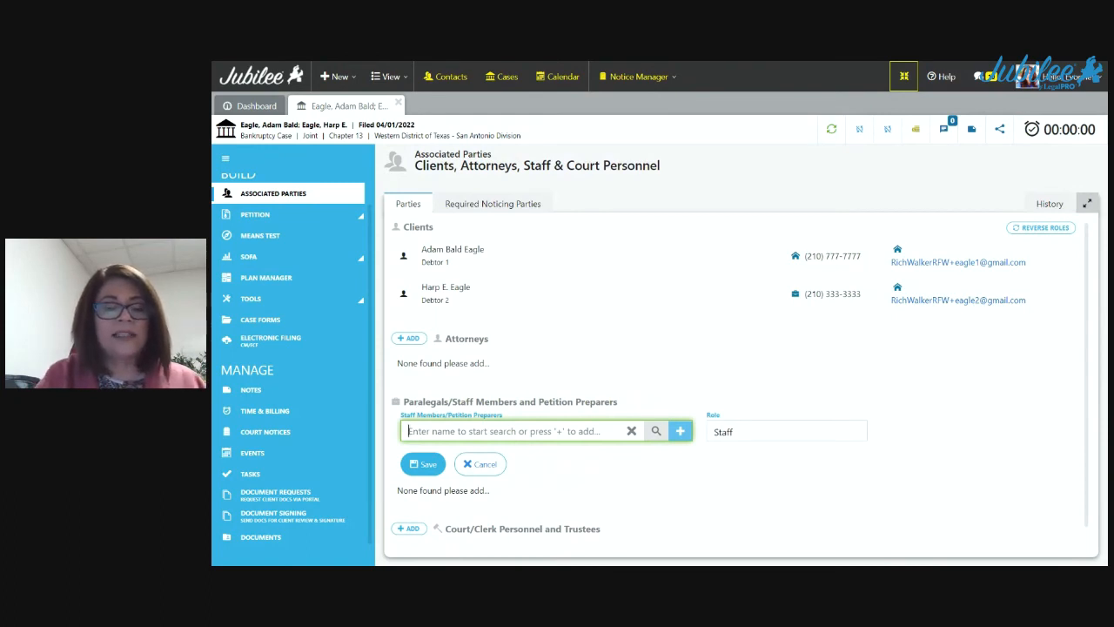
pyautogui.write('evonne')
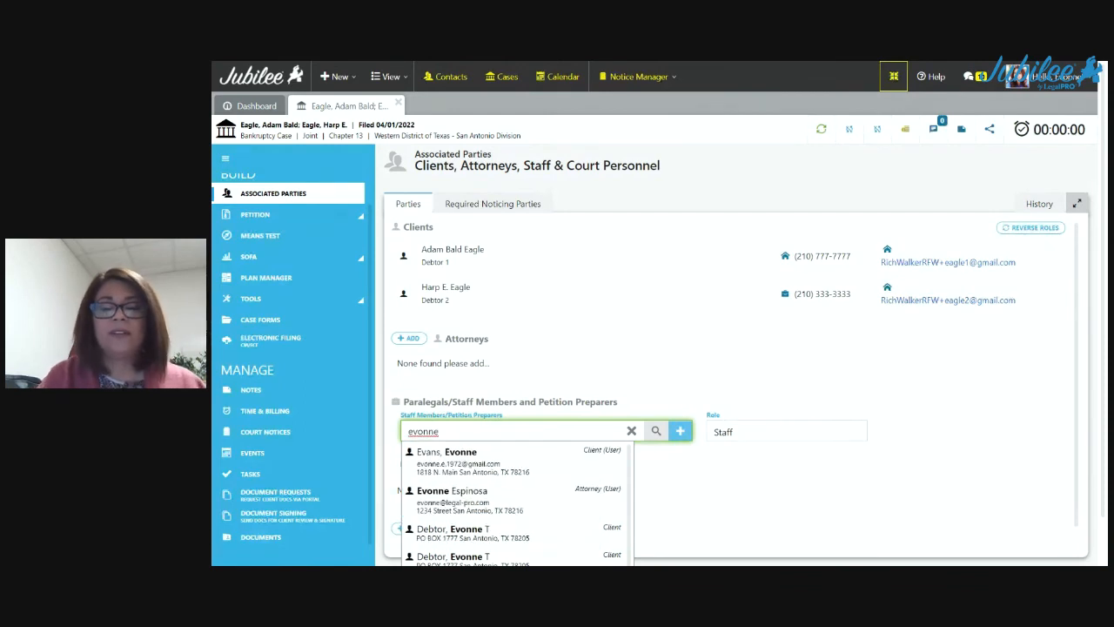
pyautogui.press('BackSpace')
pyautogui.press('BackSpace')
pyautogui.press('BackSpace')
pyautogui.press('BackSpace')
pyautogui.press('BackSpace')
pyautogui.press('BackSpace')
# Find the firm's paralegal contact and save it to the case's staff members with the Paralegal role.
pyautogui.write('paral')
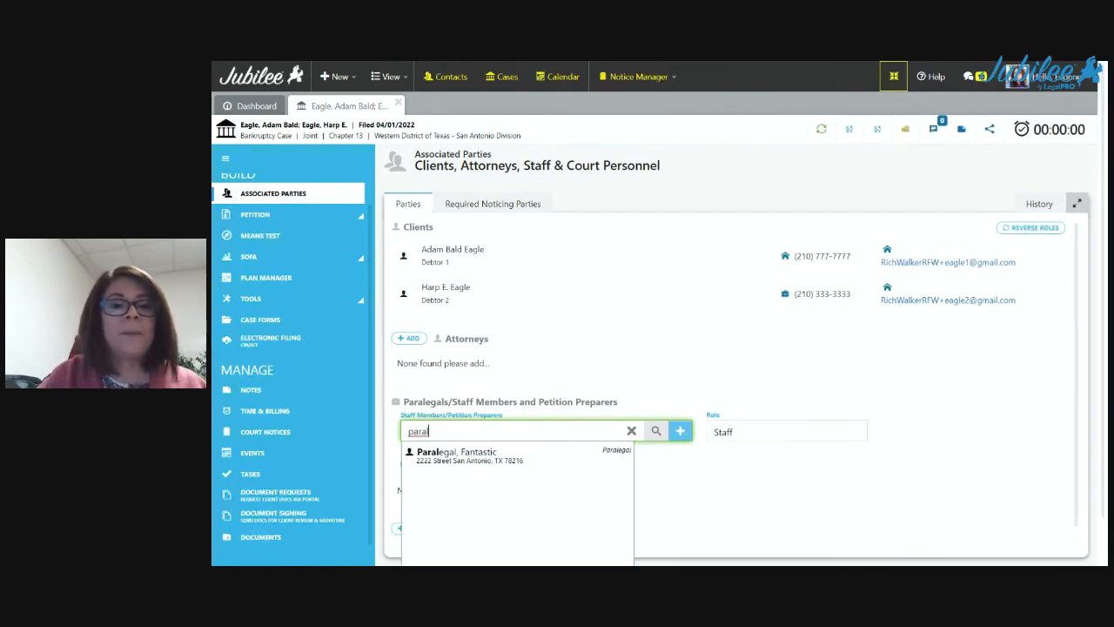
pyautogui.click(475, 457)
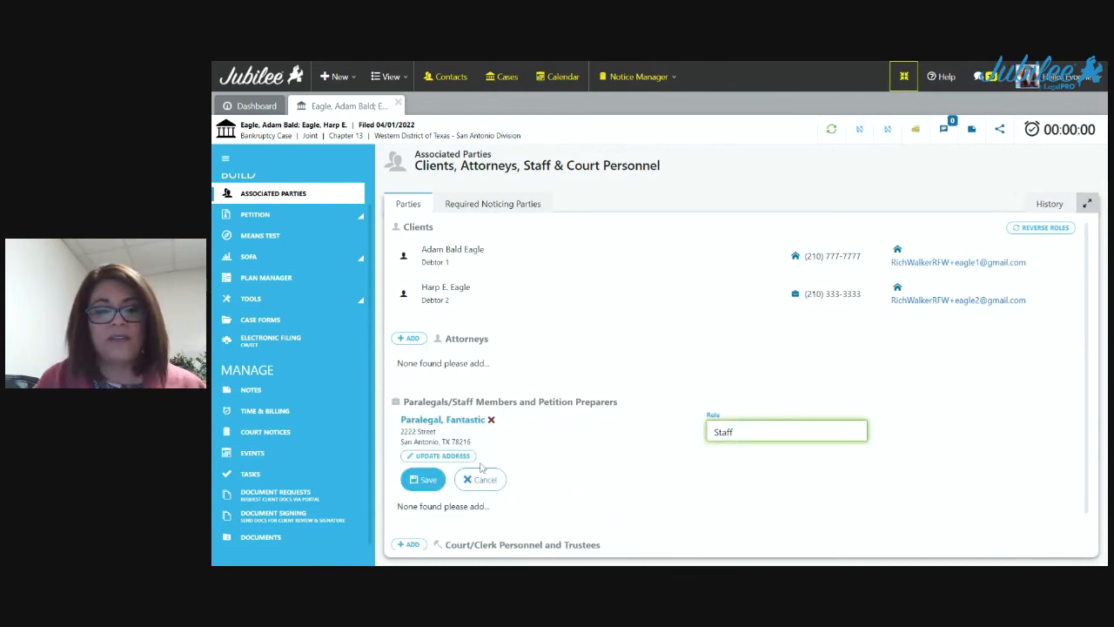
pyautogui.click(859, 500)
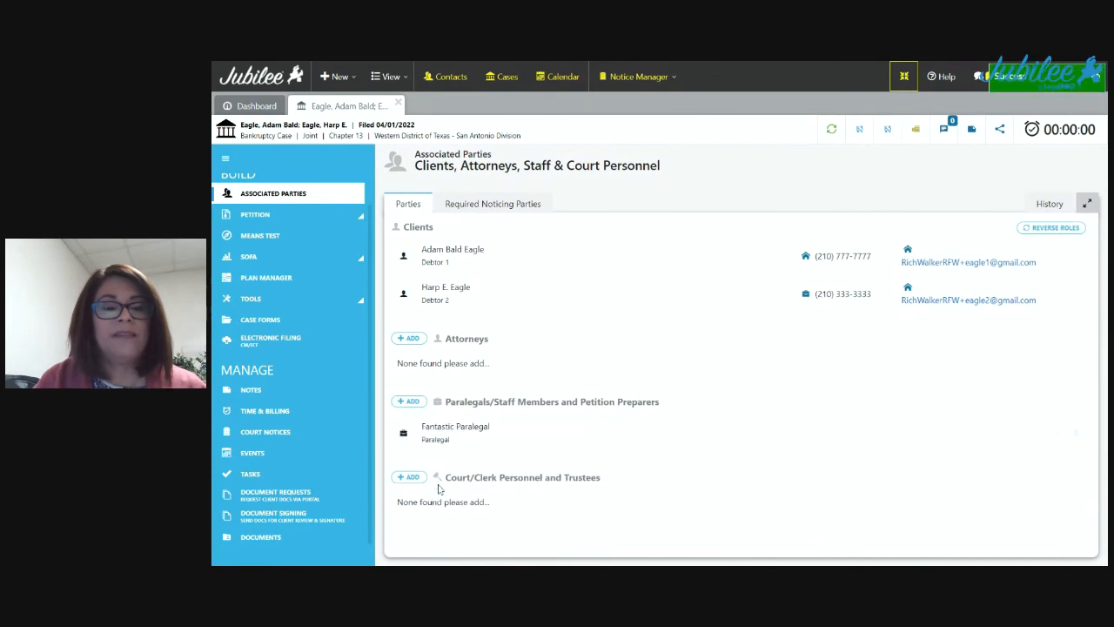
# Set the workflow step to Dismissal in the petition's general information and save the case.
pyautogui.click(304, 475)
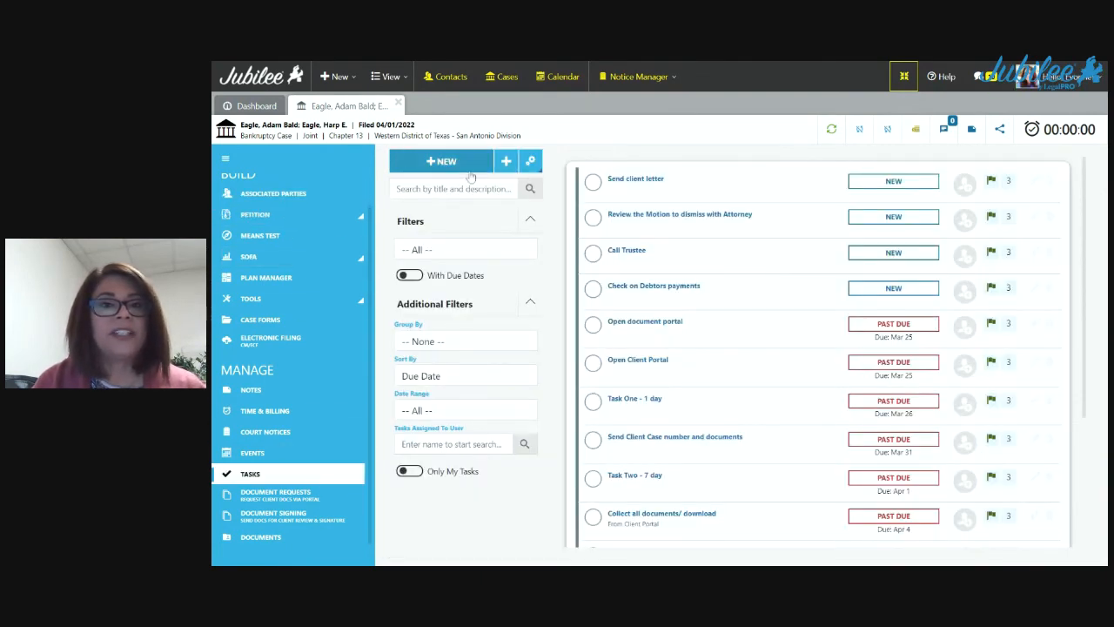
pyautogui.scroll(-3, 818, 348)
pyautogui.scroll(1, 284, 396)
pyautogui.click(283, 245)
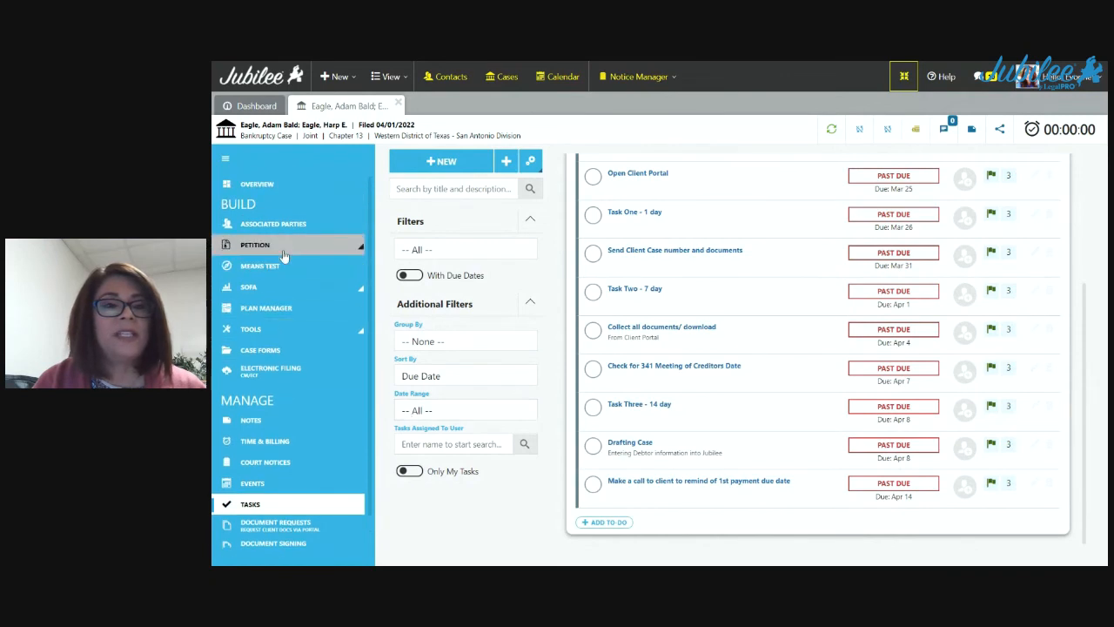
pyautogui.click(284, 268)
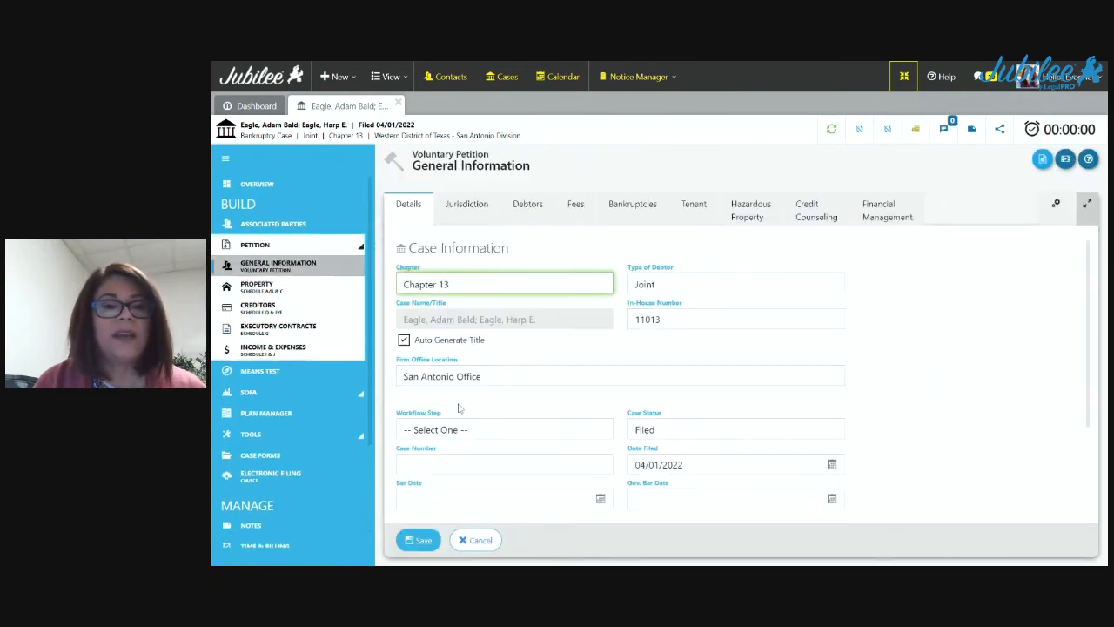
pyautogui.click(448, 433)
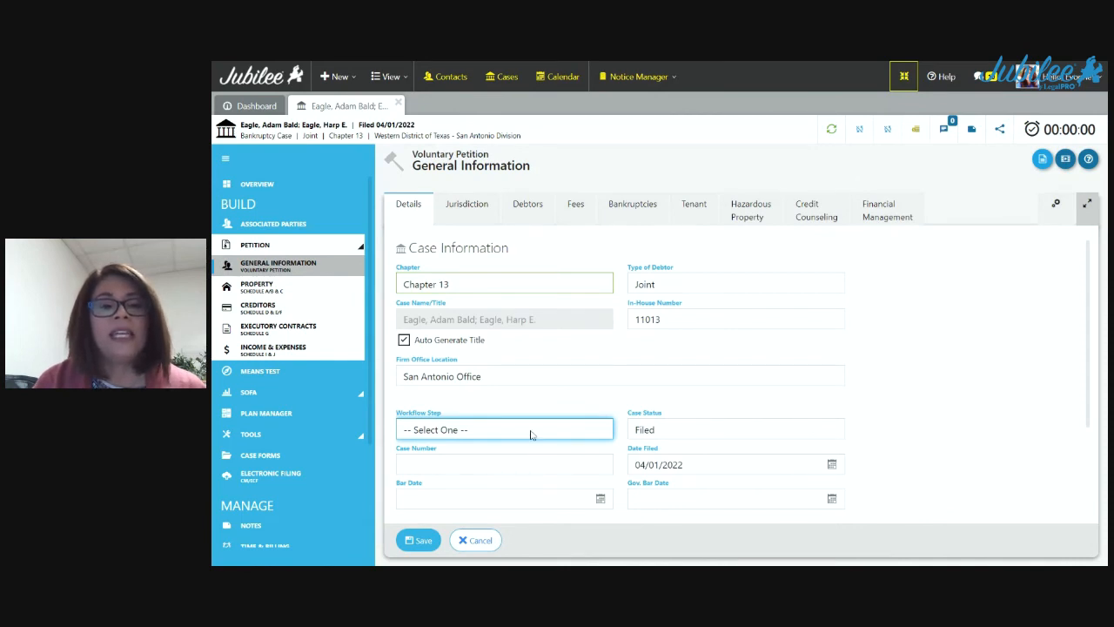
pyautogui.click(444, 513)
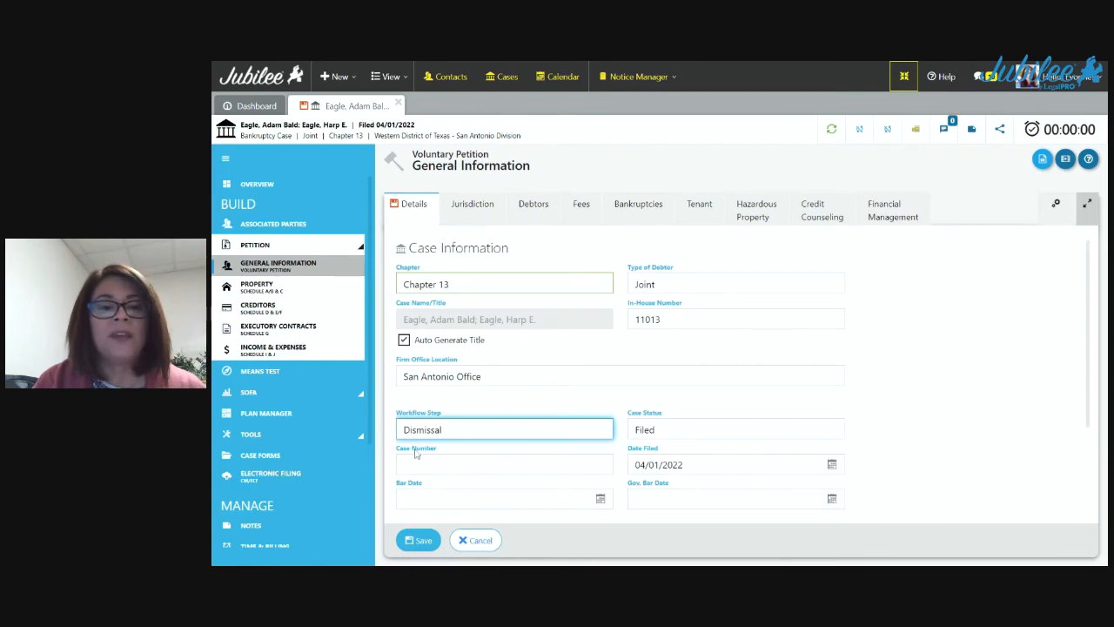
pyautogui.click(431, 545)
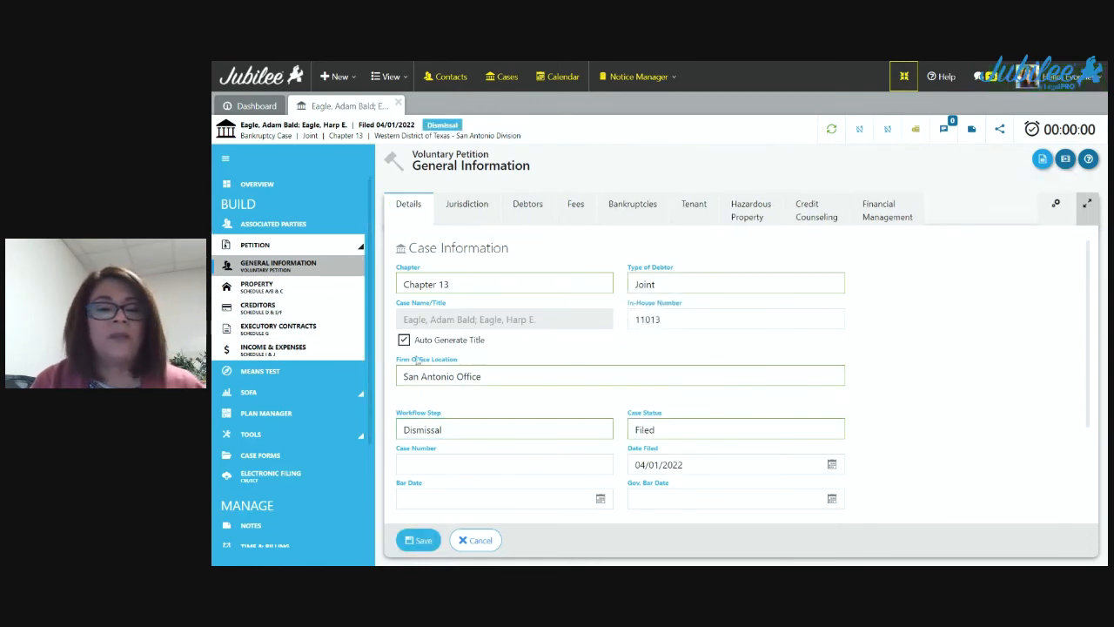
# Examine the due dates of the dismissal tasks in the case's task list.
pyautogui.scroll(-3, 324, 474)
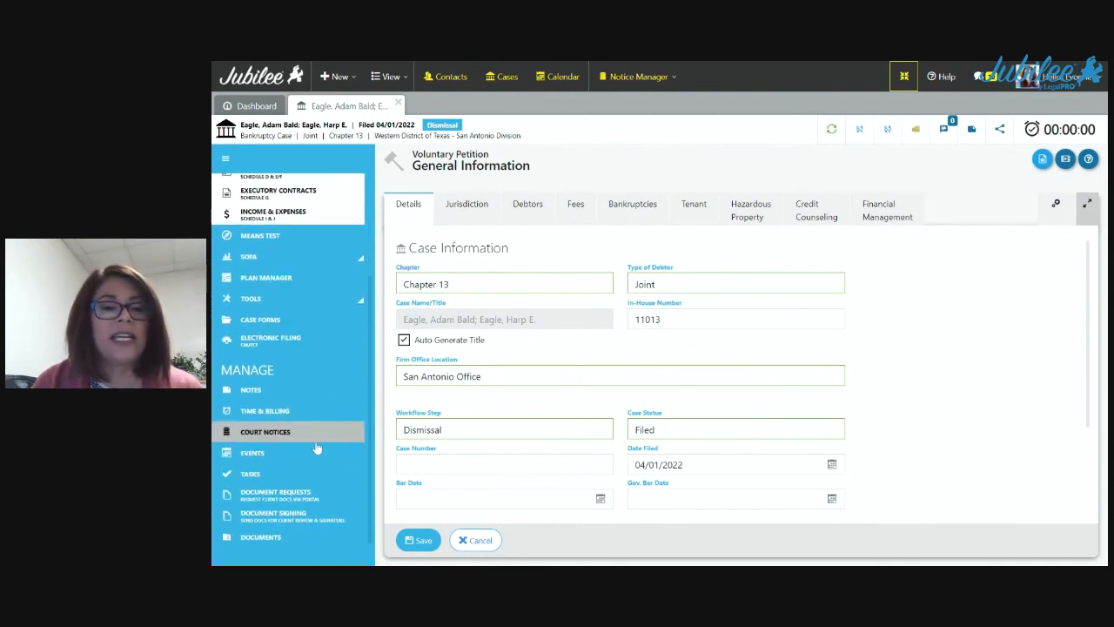
pyautogui.click(310, 473)
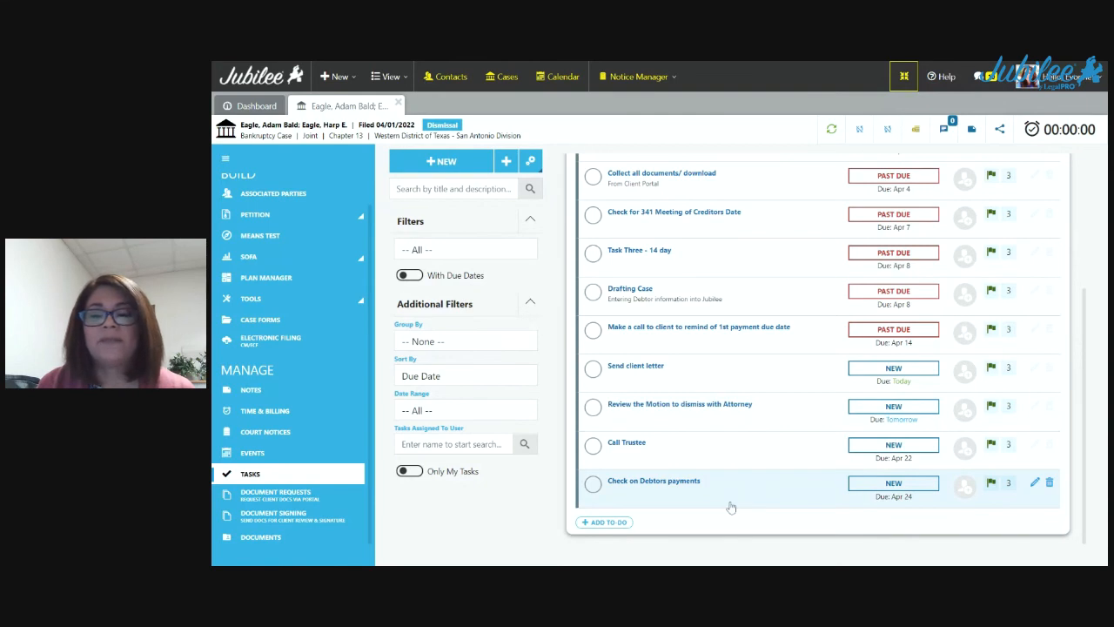
pyautogui.scroll(2, 905, 271)
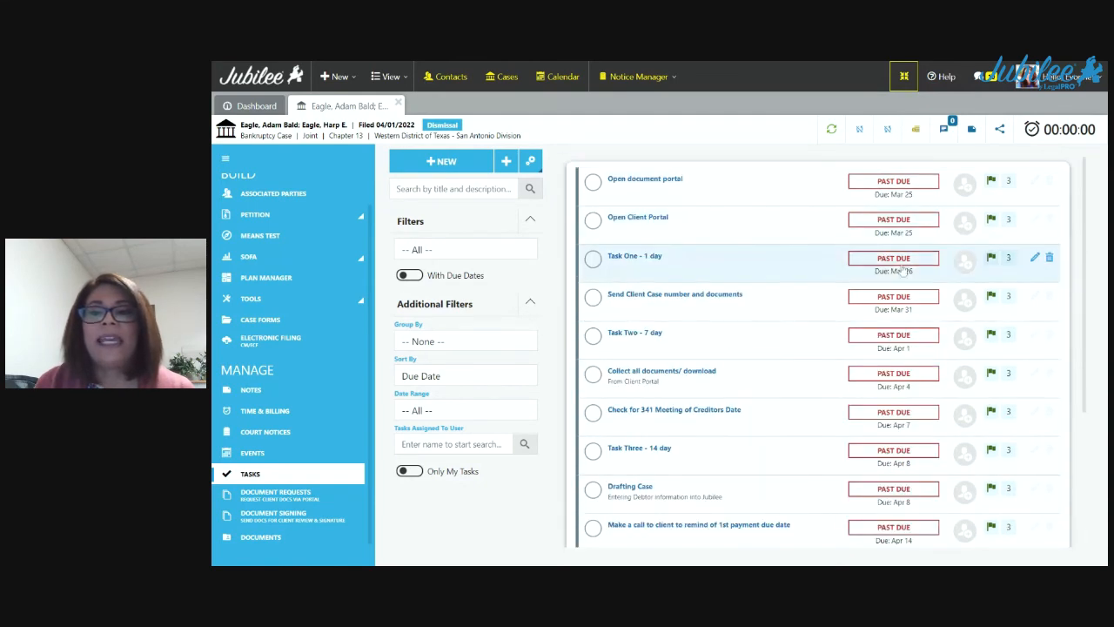
# Assign the "Open document portal" task to an attorney user and save it.
pyautogui.click(757, 174)
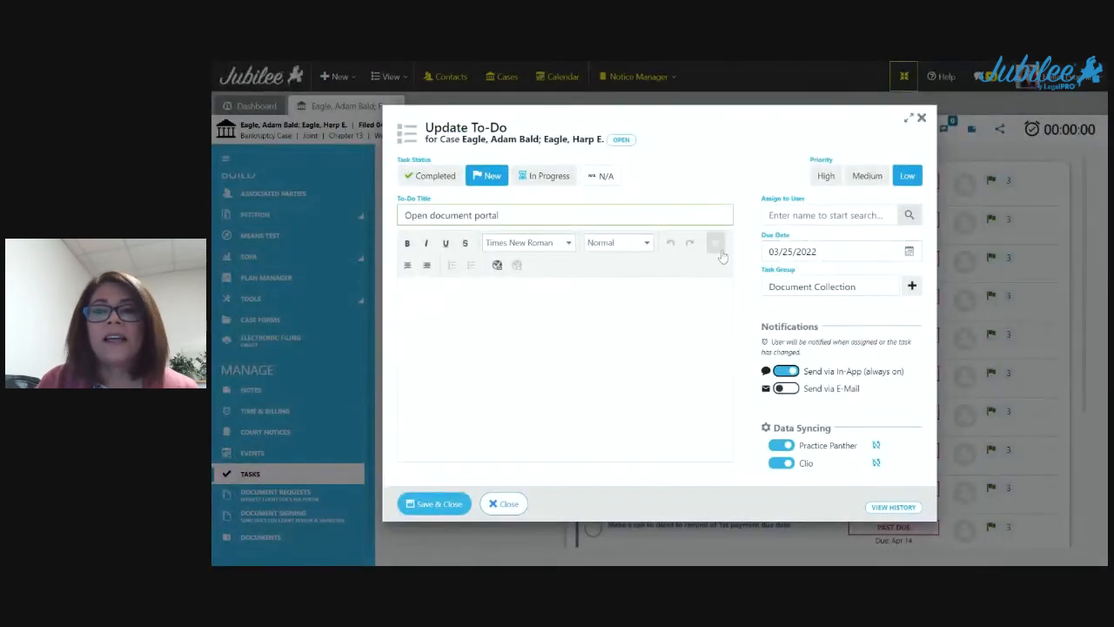
pyautogui.click(822, 215)
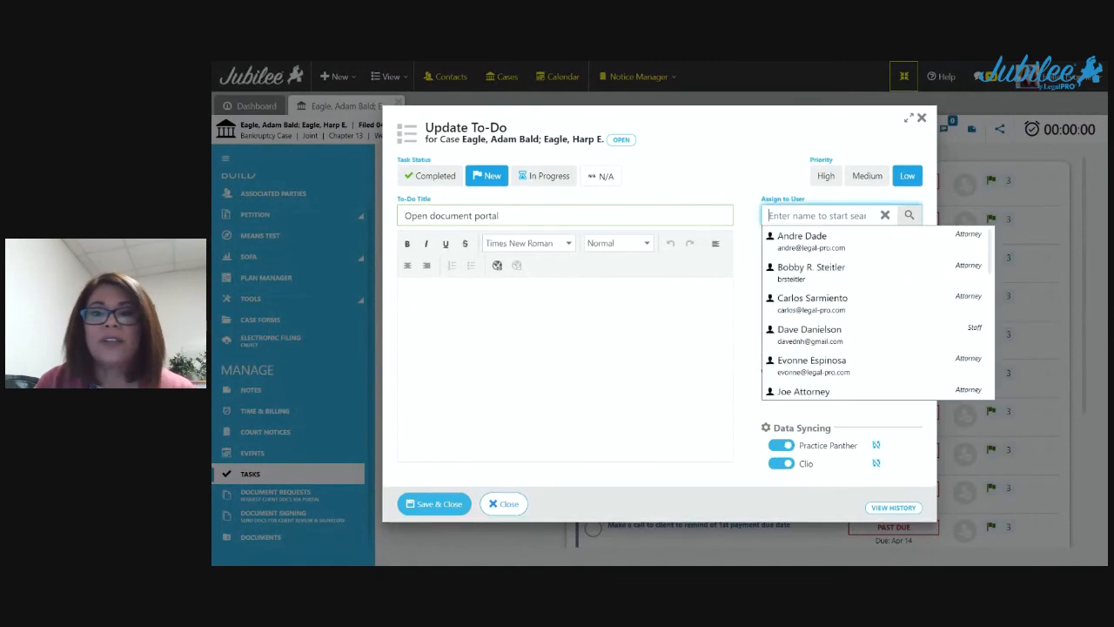
pyautogui.click(840, 370)
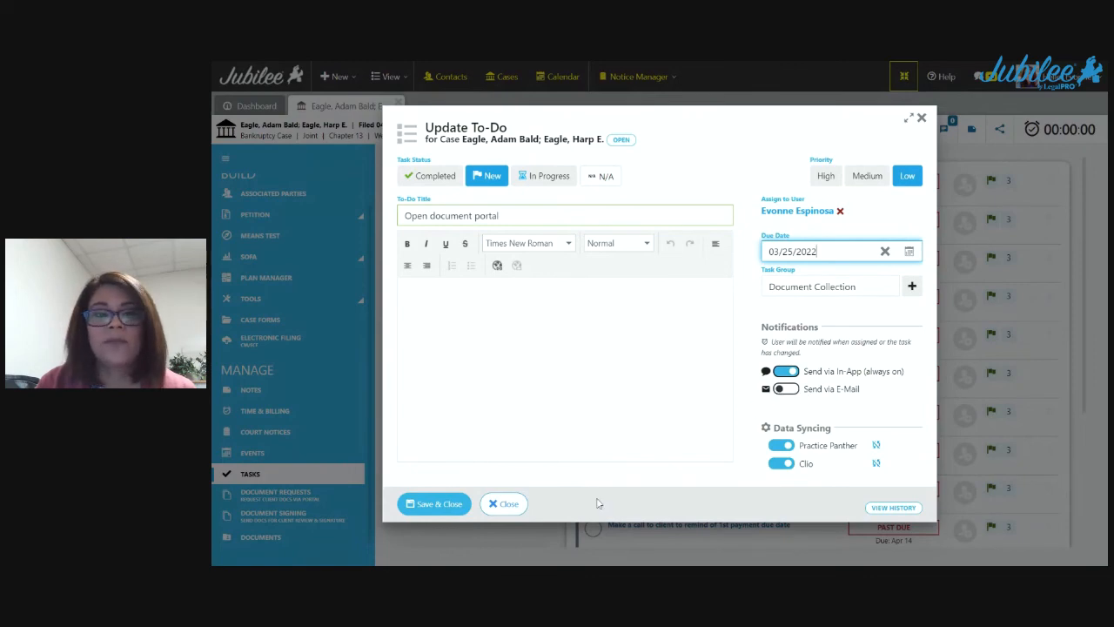
pyautogui.click(443, 512)
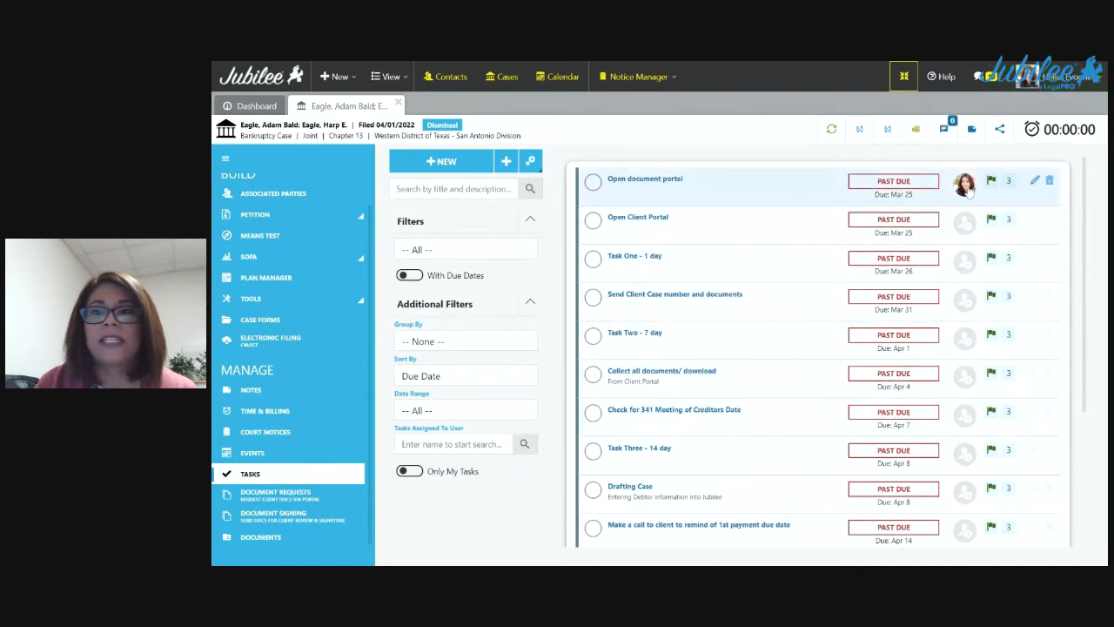
# Examine the account's notifications for newly assigned tasks, and close the notifications.
pyautogui.scroll(-5, 764, 377)
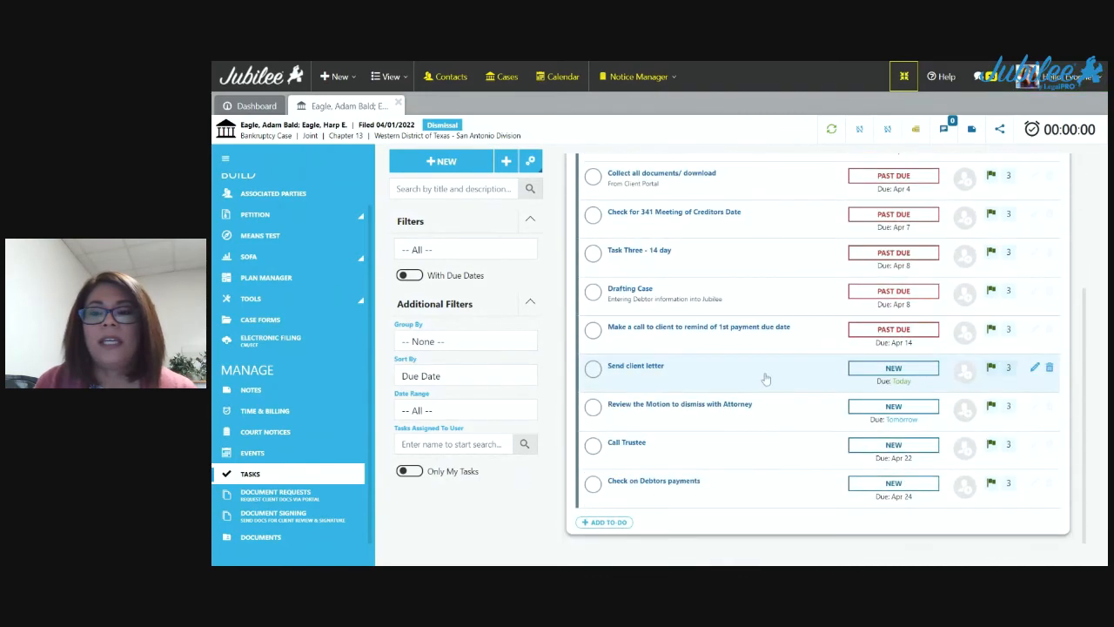
pyautogui.click(981, 77)
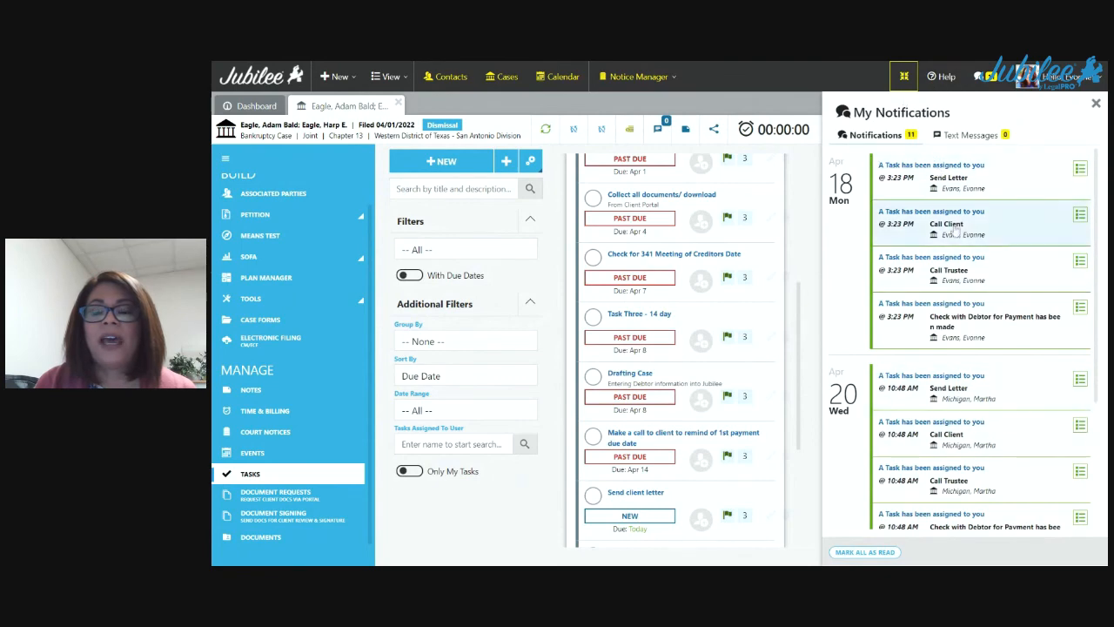
pyautogui.scroll(-3, 980, 287)
pyautogui.scroll(-1, 979, 288)
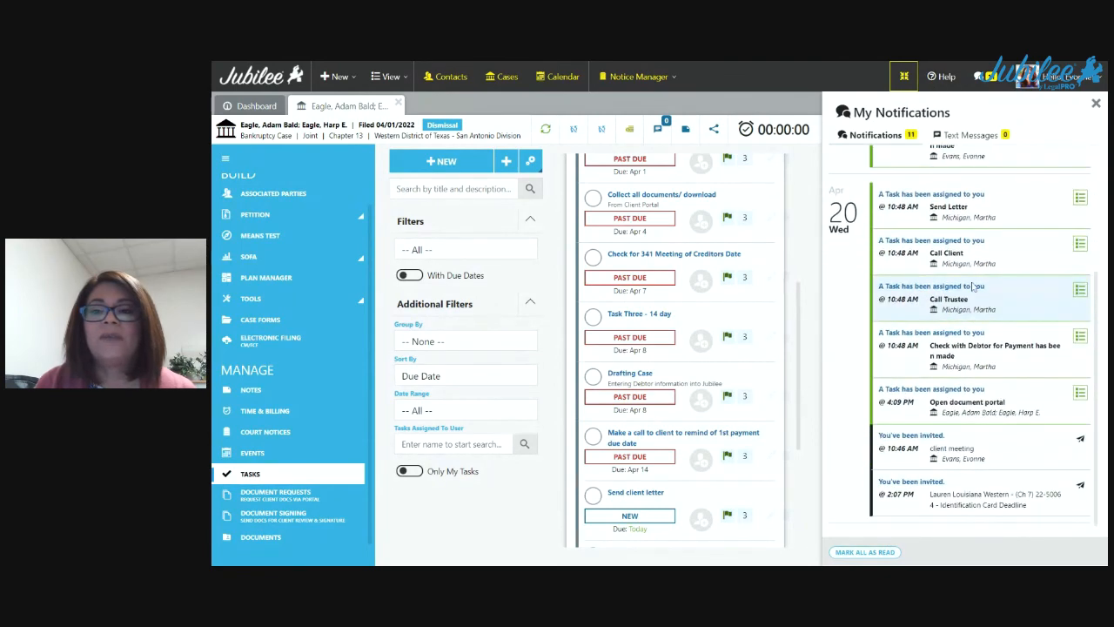
pyautogui.click(731, 372)
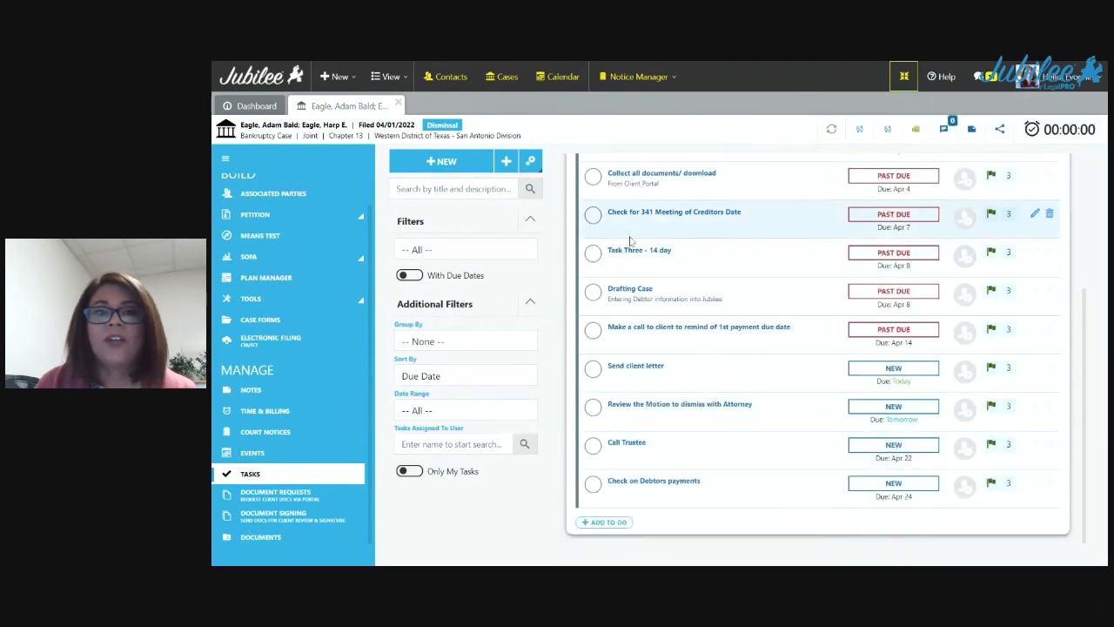
# Open the task list covering all cases and filter it to tasks with the New status.
pyautogui.click(353, 79)
pyautogui.click(386, 79)
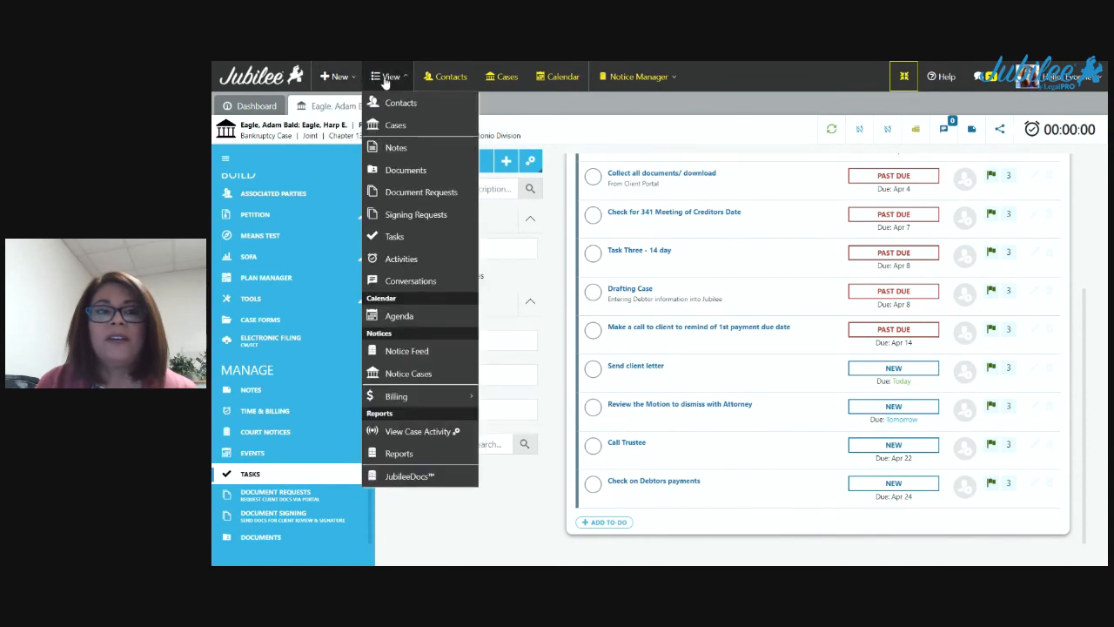
pyautogui.click(397, 239)
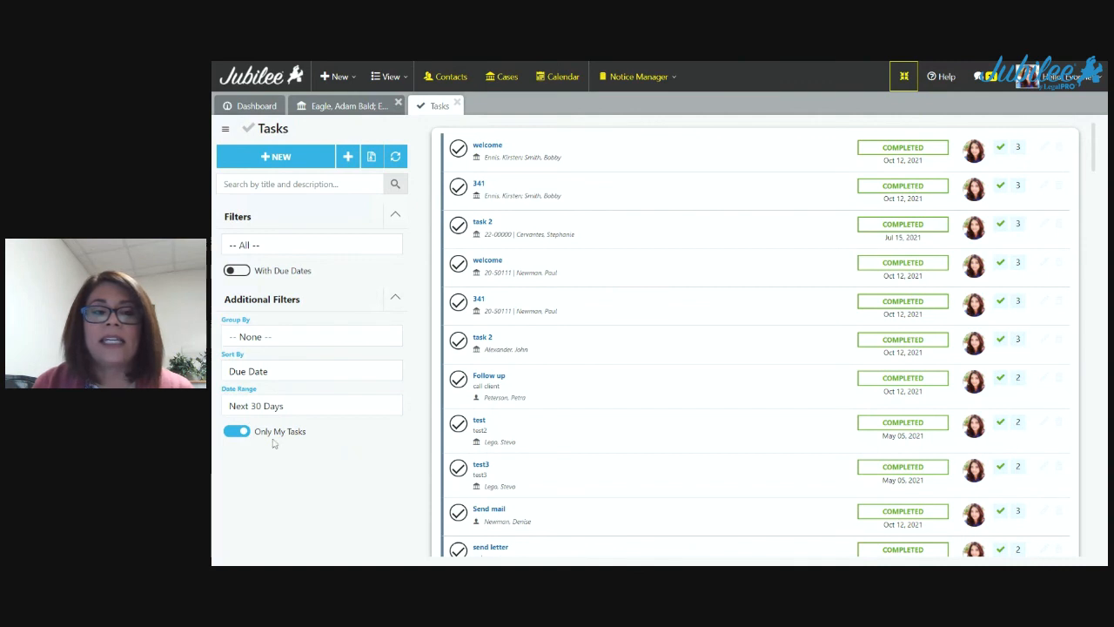
pyautogui.click(279, 248)
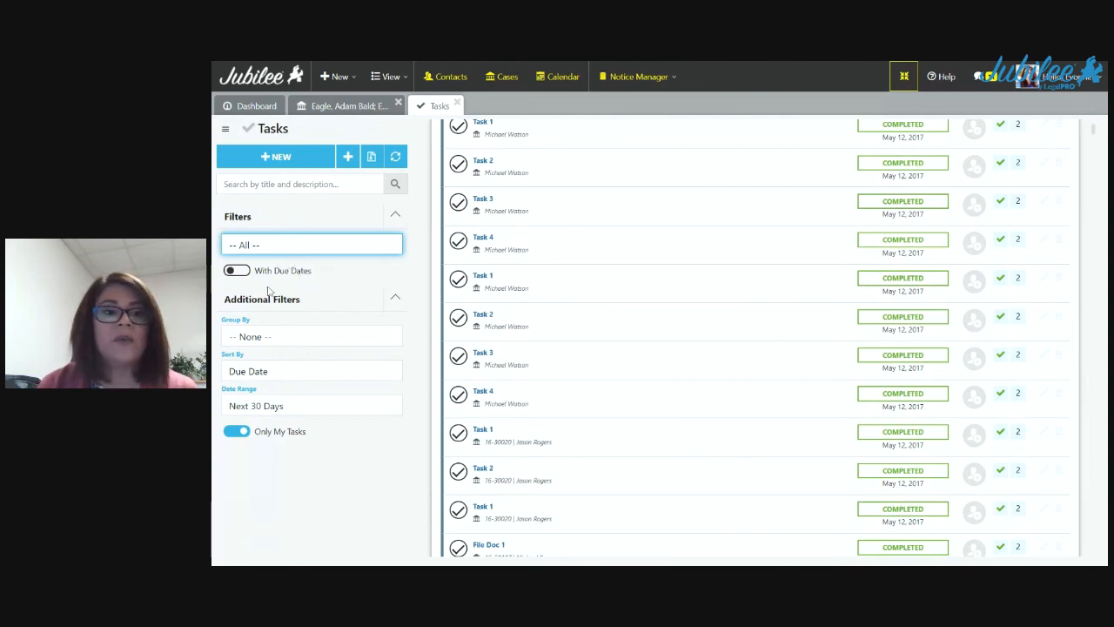
pyautogui.click(263, 318)
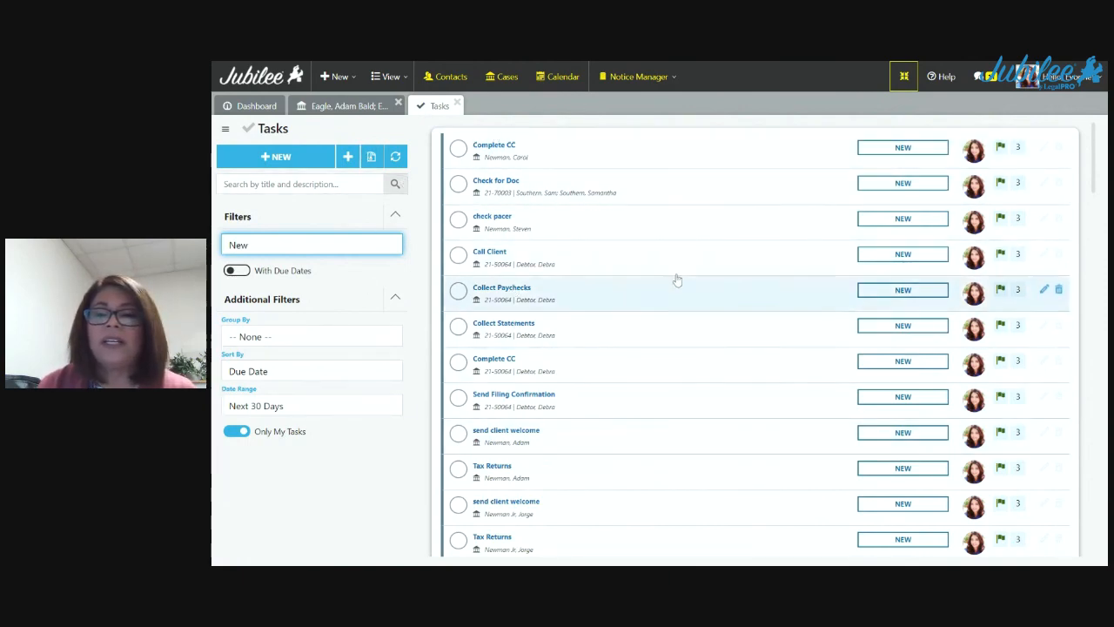
# Reassign the "Complete CC" task that heads the list of New tasks to a different attorney user and save it.
pyautogui.scroll(-3, 735, 428)
pyautogui.scroll(-4, 732, 427)
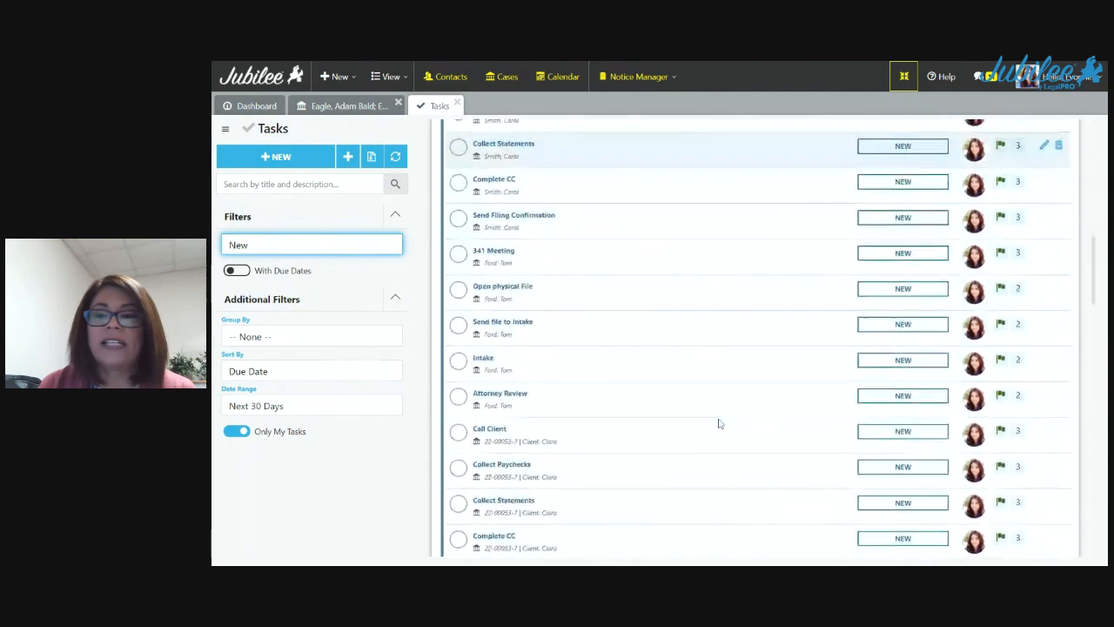
pyautogui.scroll(2, 856, 424)
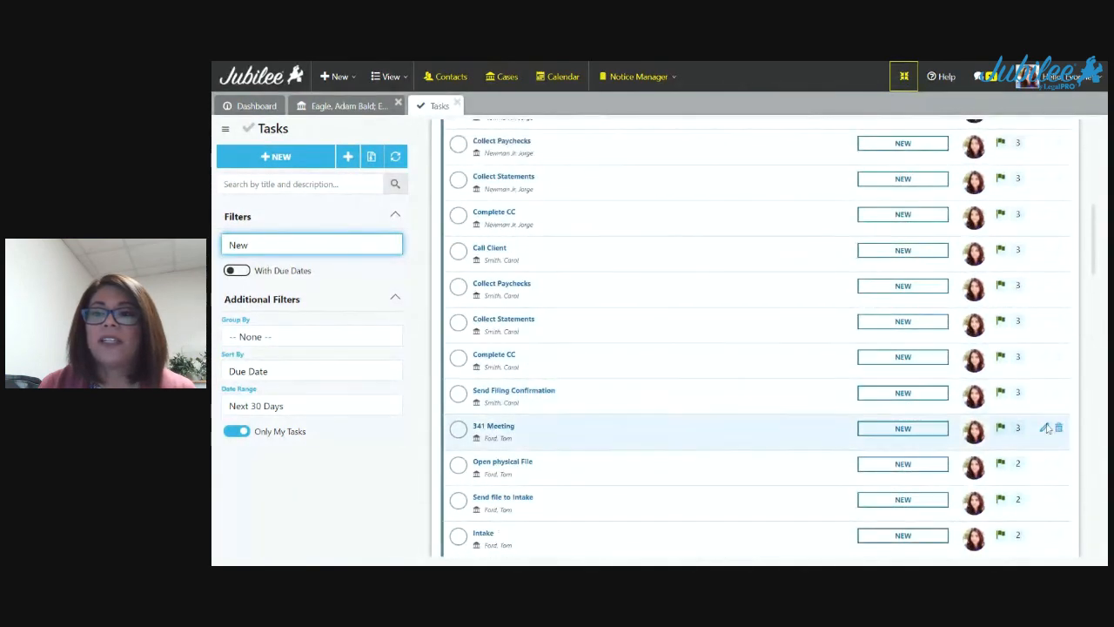
pyautogui.scroll(6, 758, 450)
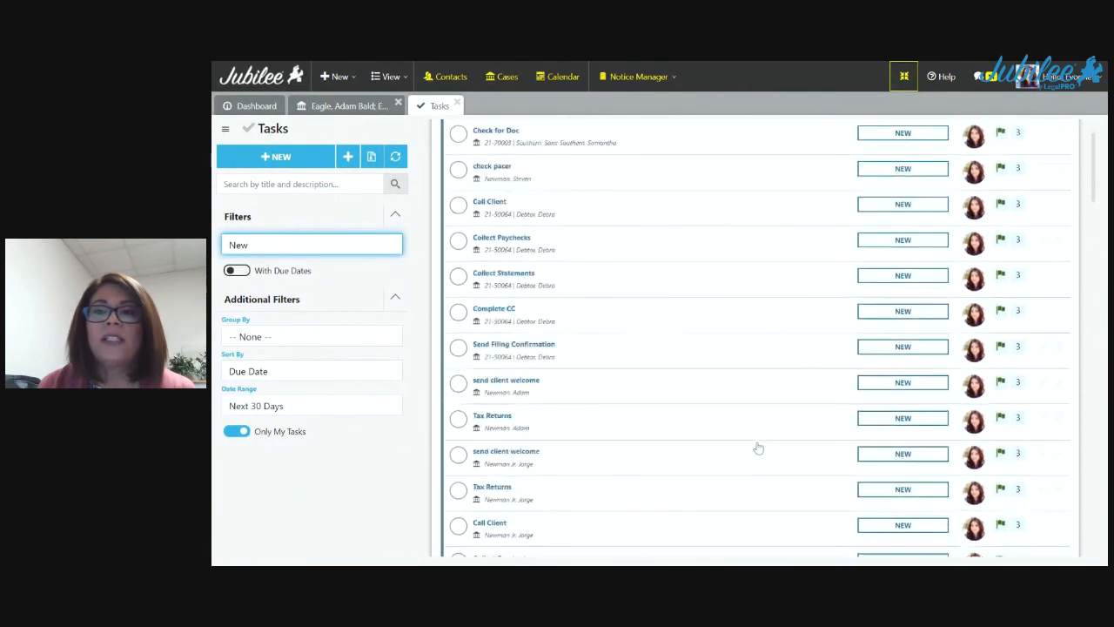
pyautogui.click(554, 156)
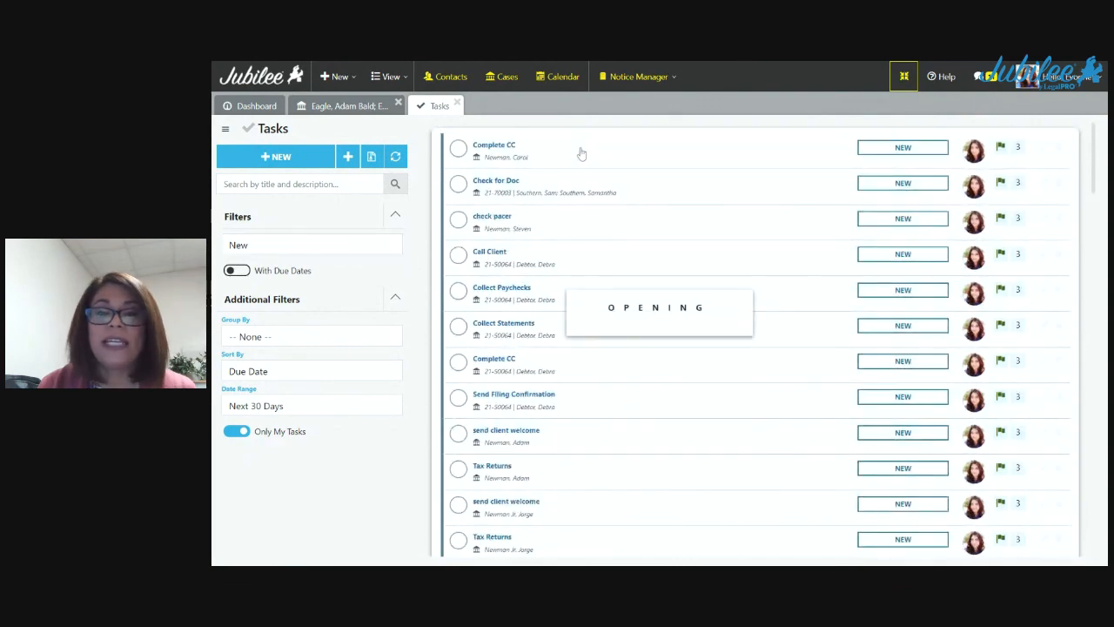
pyautogui.click(907, 176)
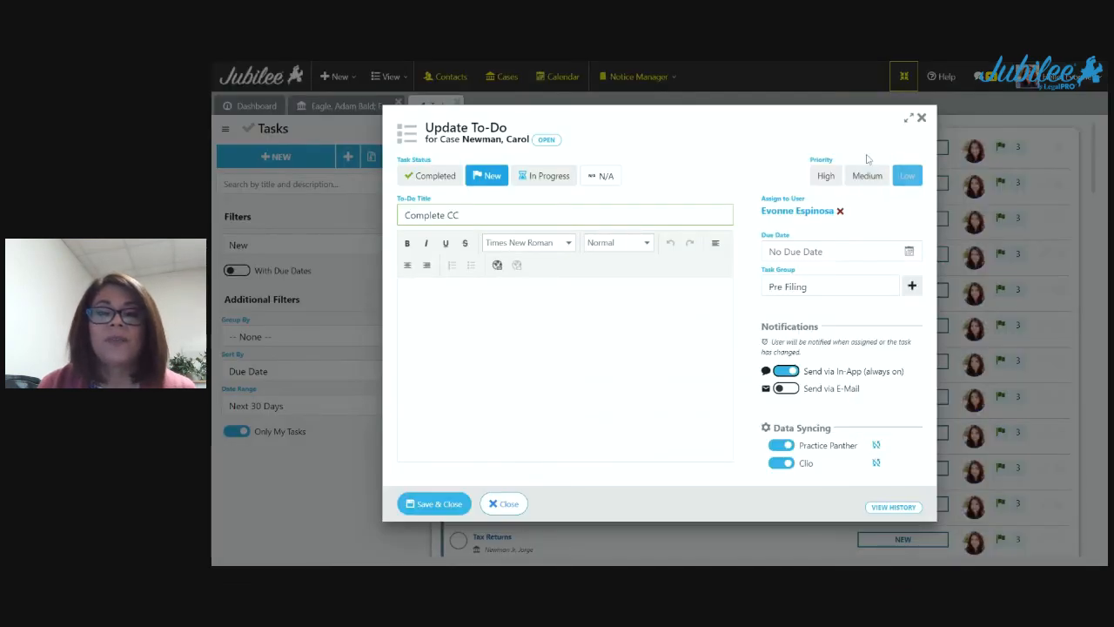
pyautogui.click(840, 212)
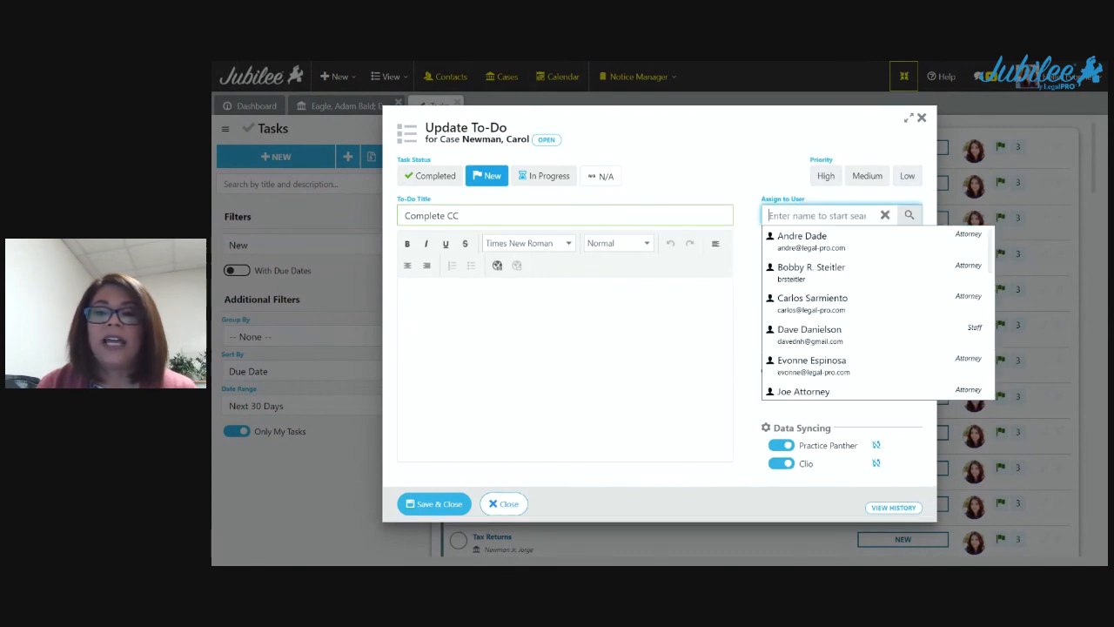
pyautogui.click(828, 248)
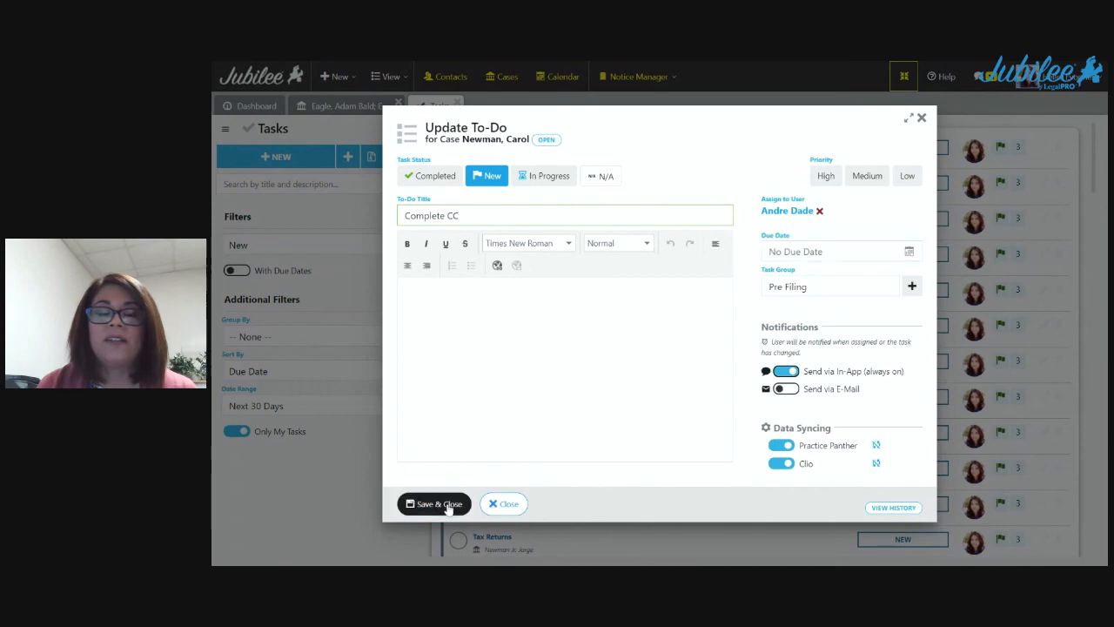
pyautogui.click(434, 504)
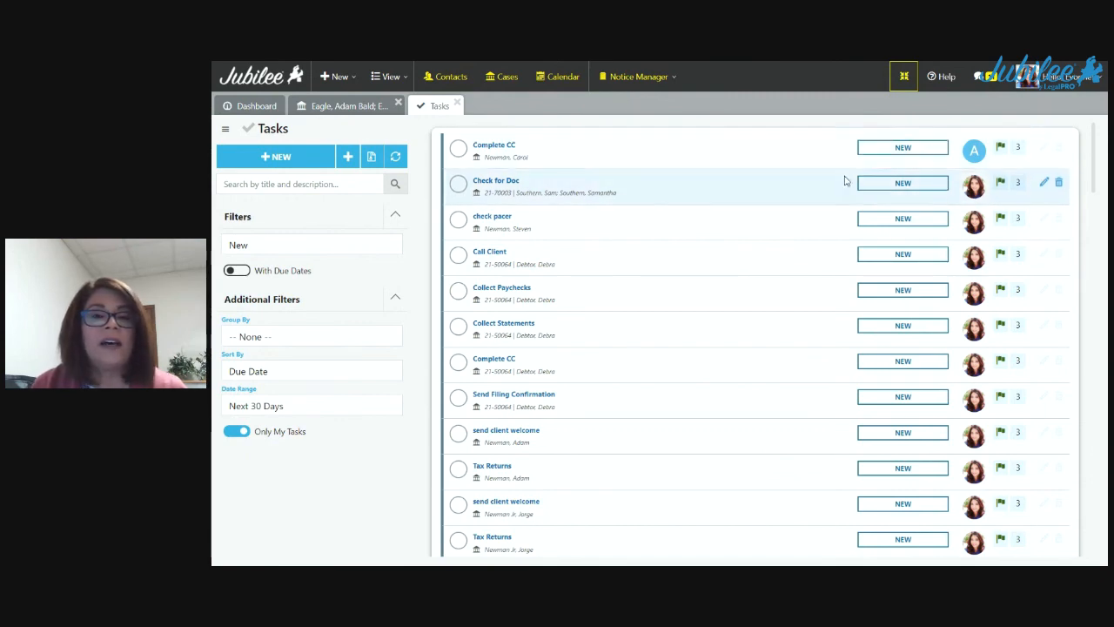
# Close the all-cases task list and return to the beginning of the Chapter 13 case's own task list.
pyautogui.scroll(-1, 659, 283)
pyautogui.click(457, 103)
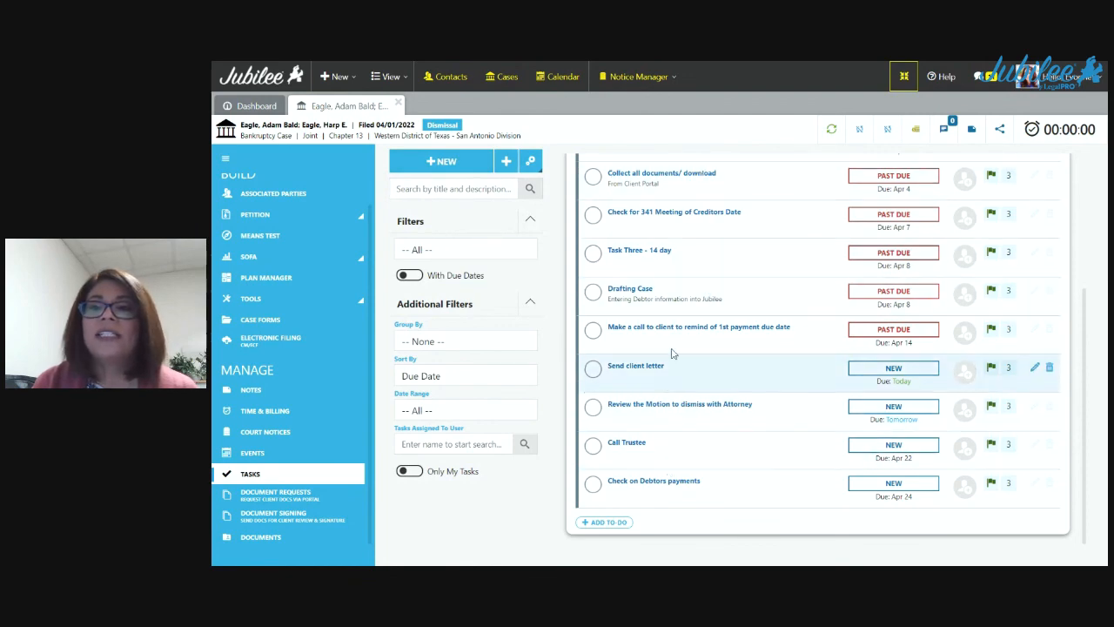
pyautogui.scroll(5, 722, 475)
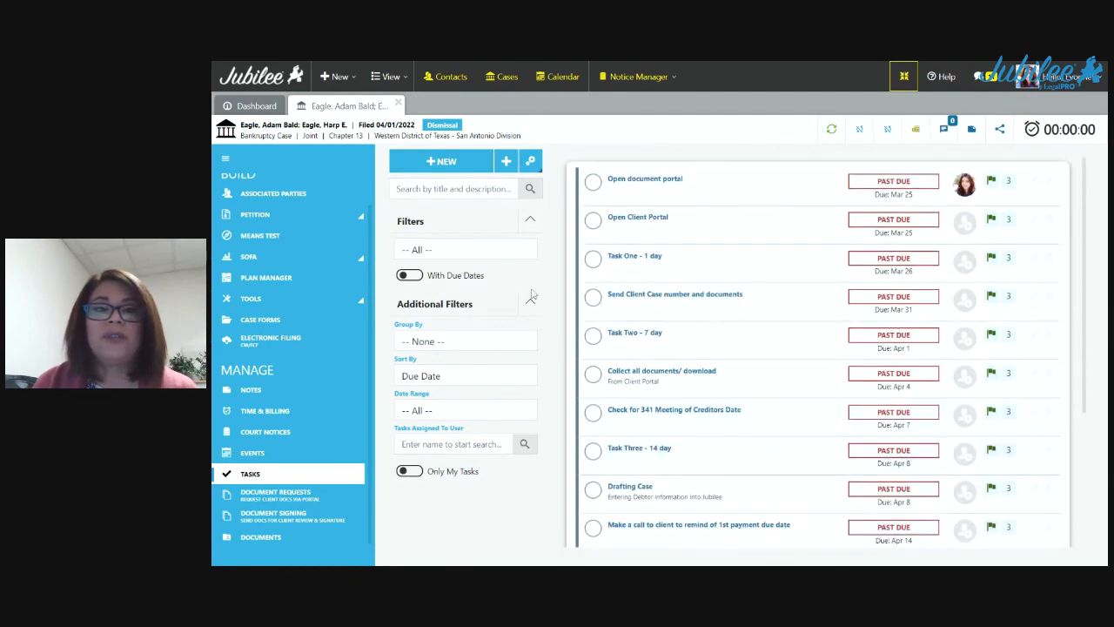
# Examine the forms for creating a to-do list and for saving the case's tasks as a template, leaving both without saving.
pyautogui.click(505, 162)
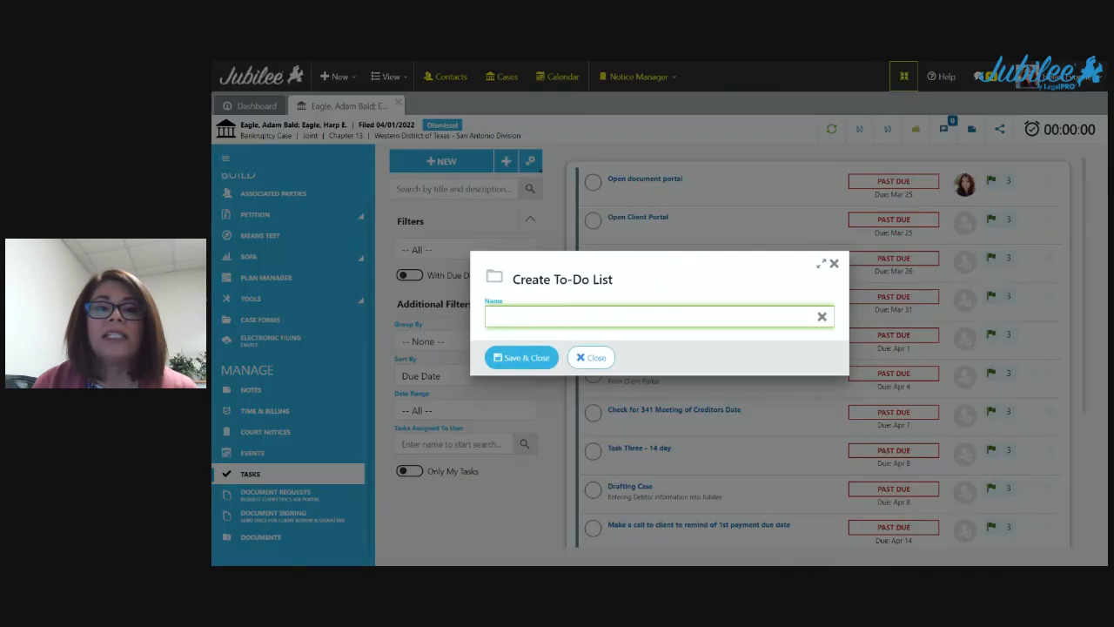
pyautogui.click(592, 356)
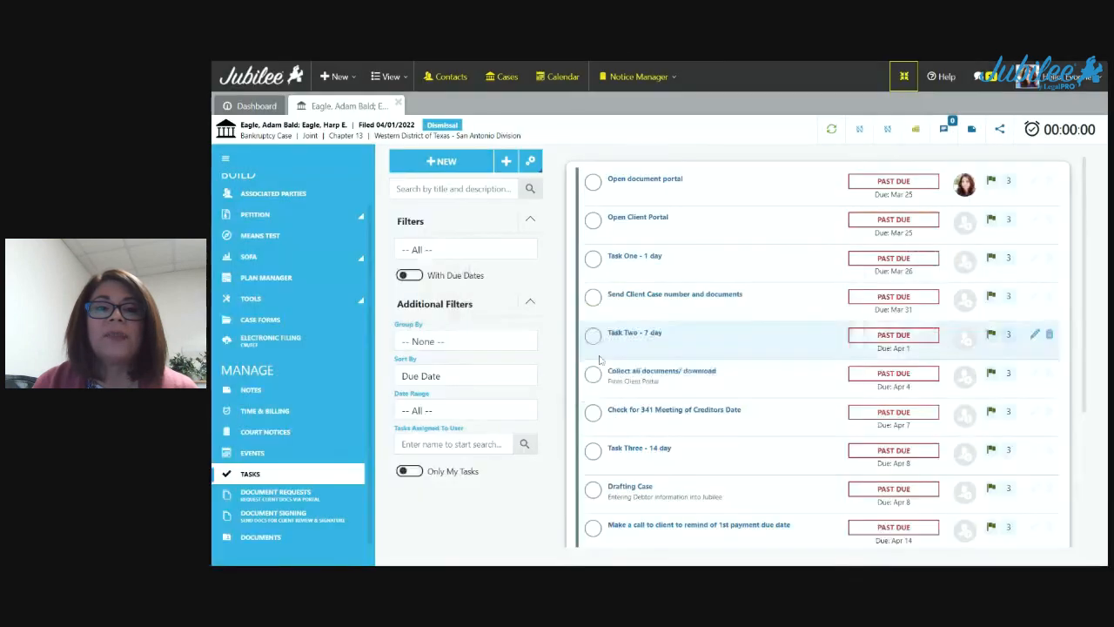
pyautogui.click(531, 164)
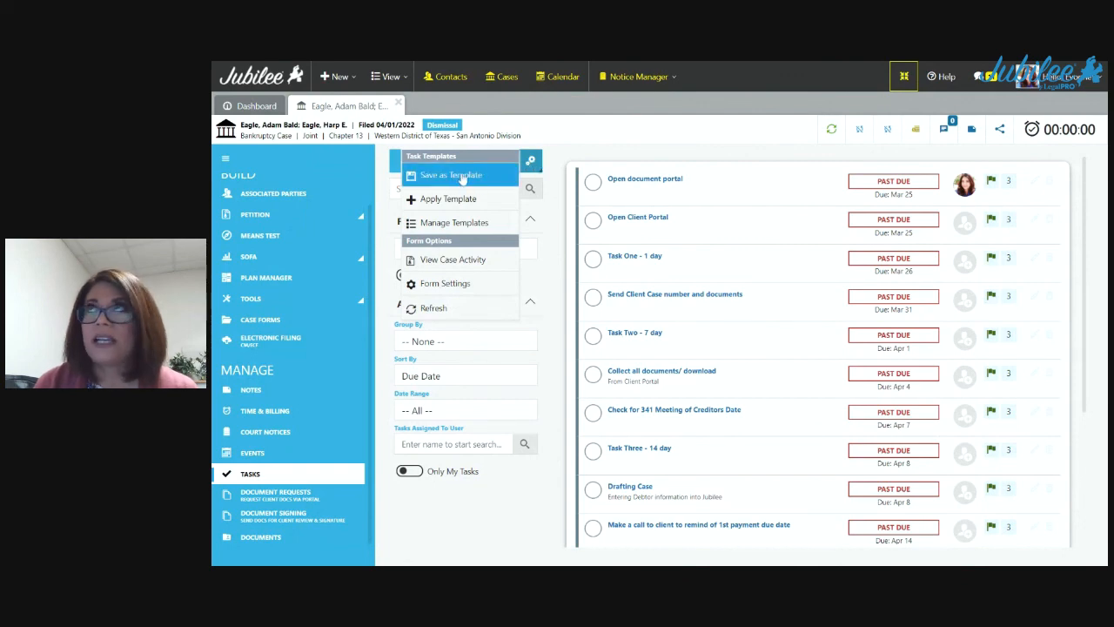
pyautogui.click(466, 177)
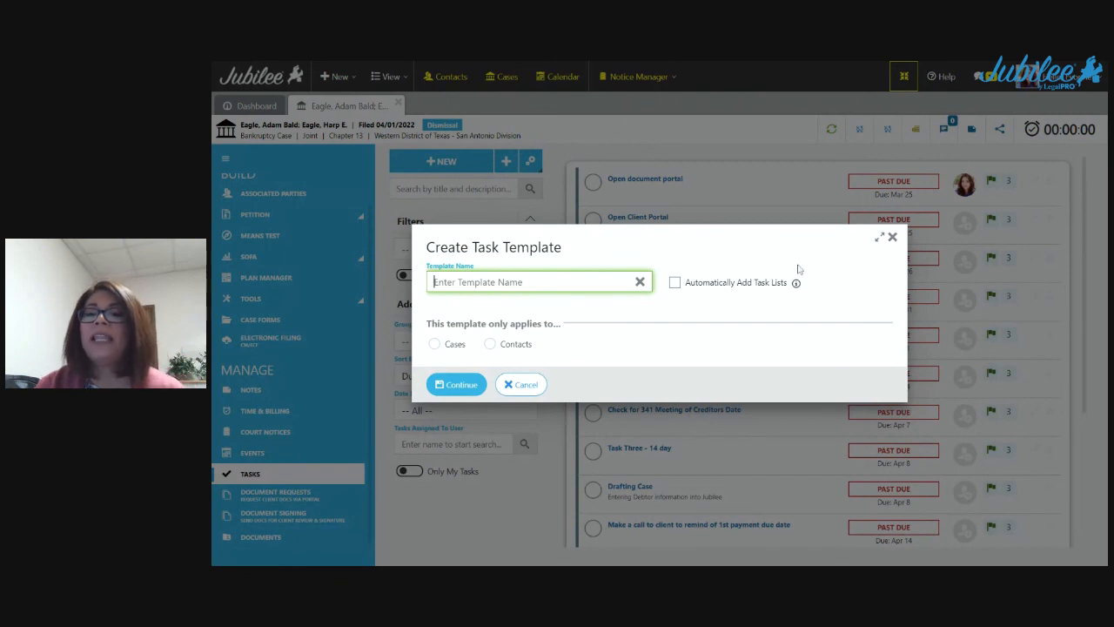
pyautogui.click(518, 385)
# Mark the case's first five tasks as completed, from "Open document portal" through "Task Two - 7 day".
pyautogui.click(593, 182)
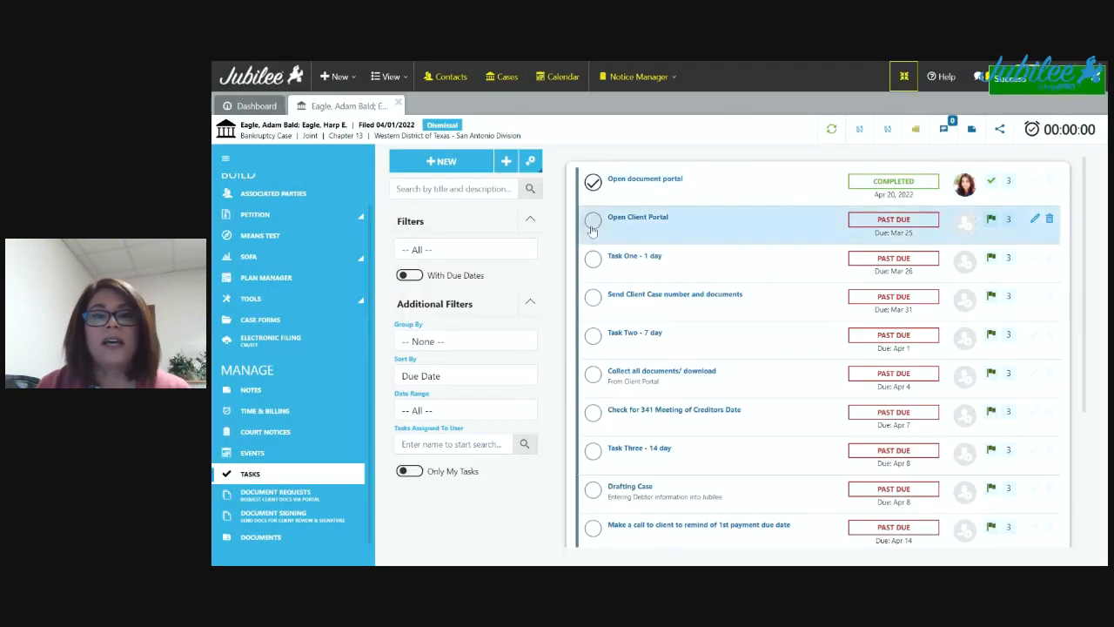
pyautogui.click(592, 220)
pyautogui.click(592, 259)
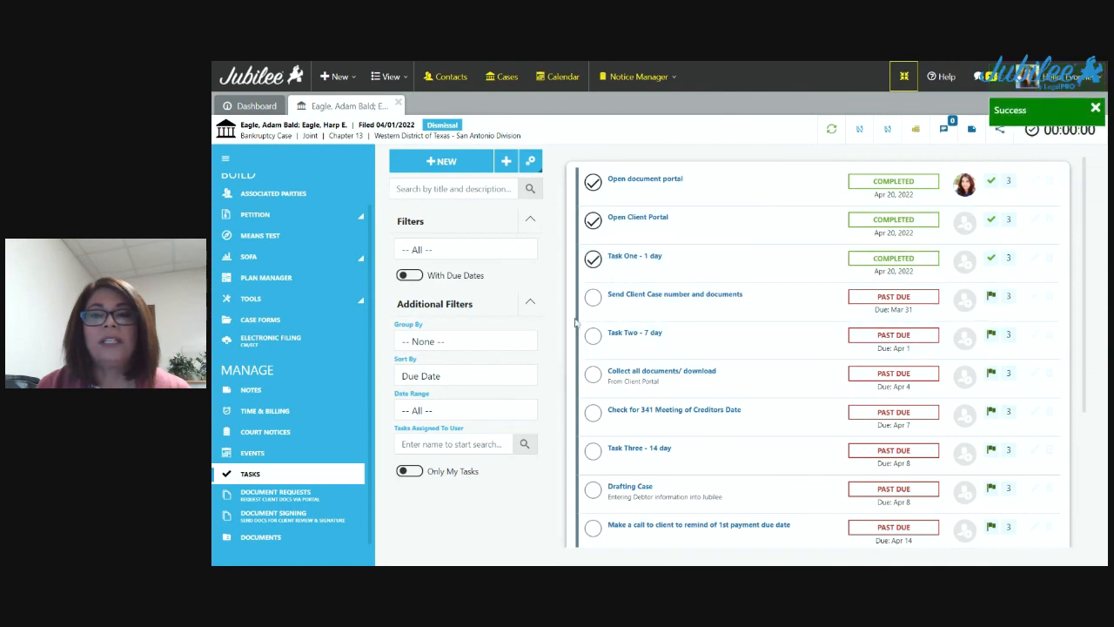
pyautogui.click(593, 298)
pyautogui.click(592, 336)
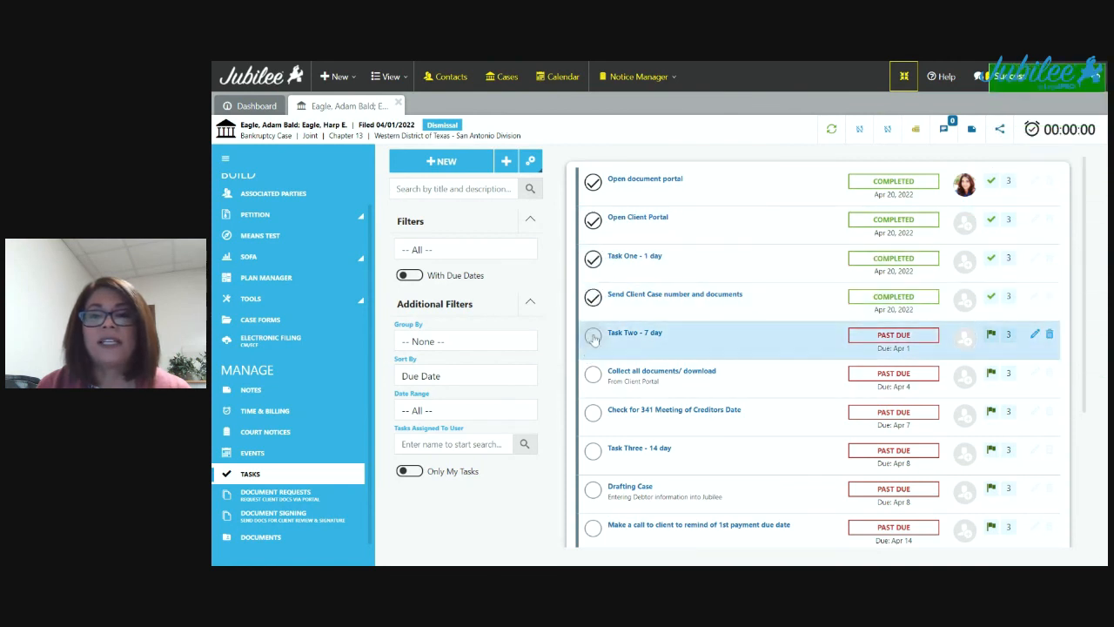